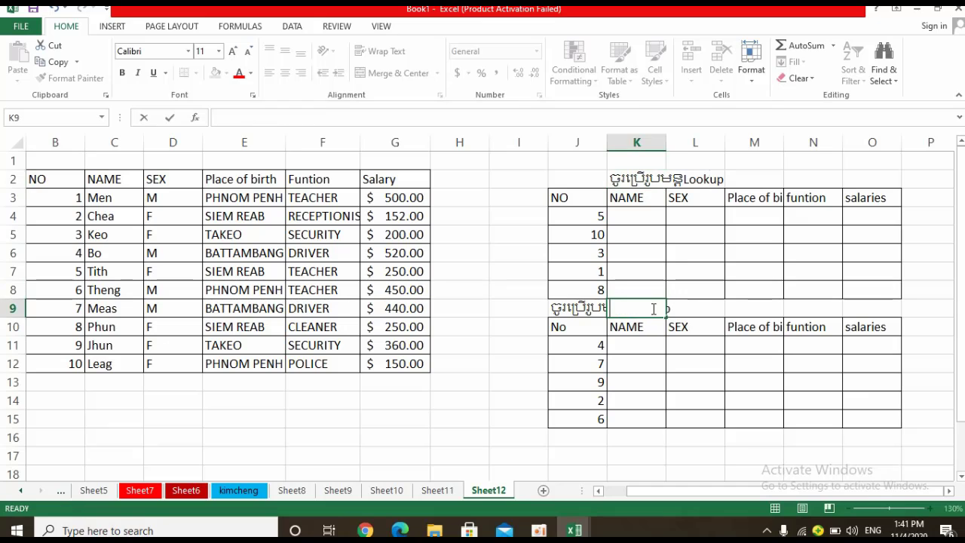
Correct the misspelled formula name in the J9 heading to Vlookup.
{"action": "double_click", "coordinate": [597, 308]}
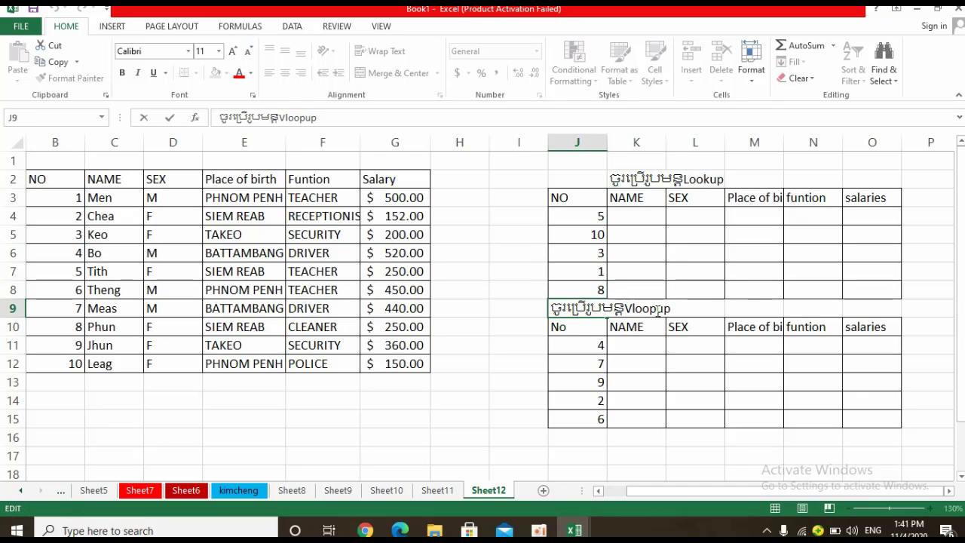
{"action": "key", "text": "BackSpace"}
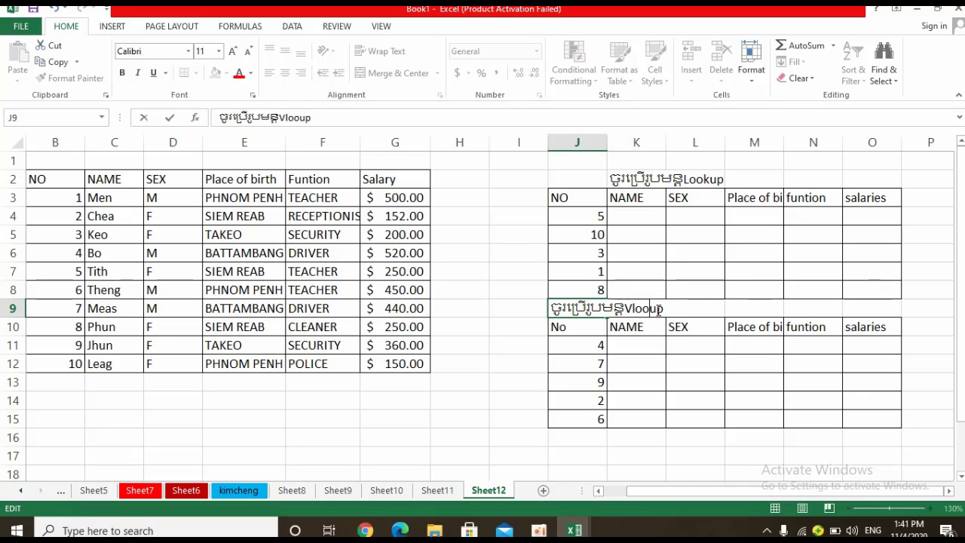
{"action": "type", "text": "k"}
{"action": "left_click", "coordinate": [497, 333]}
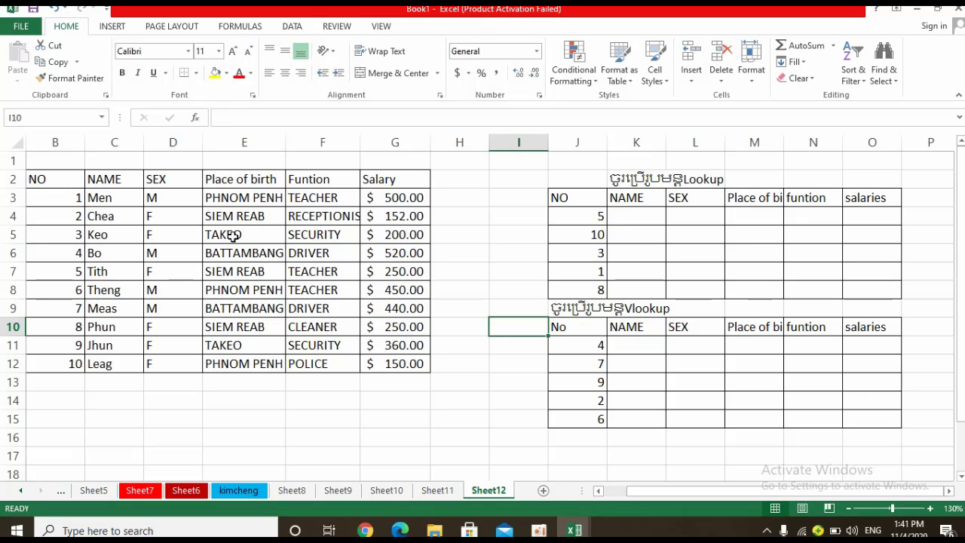
Centre the NO values in J4:J8 of the Lookup table horizontally.
{"action": "left_click", "coordinate": [933, 510]}
{"action": "left_click", "coordinate": [934, 510]}
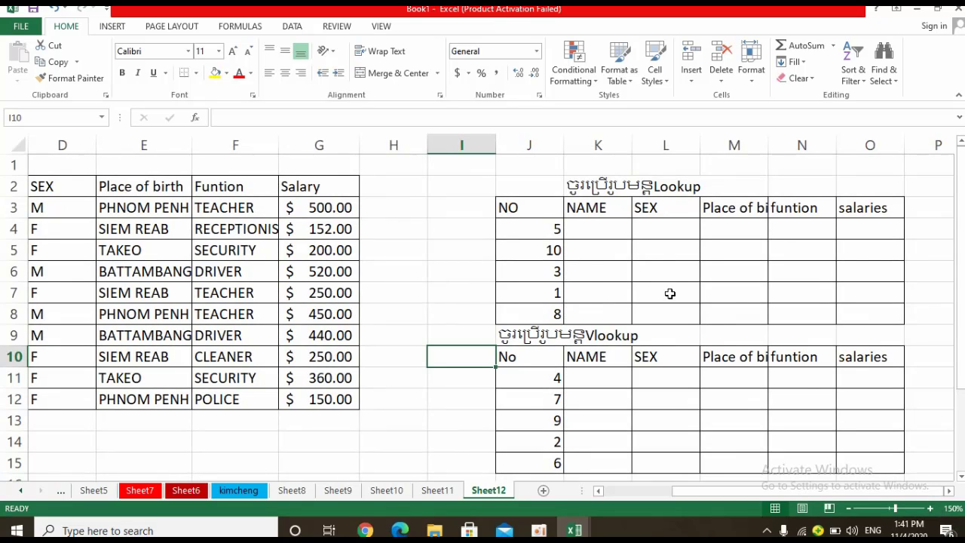
{"action": "left_click", "coordinate": [537, 234]}
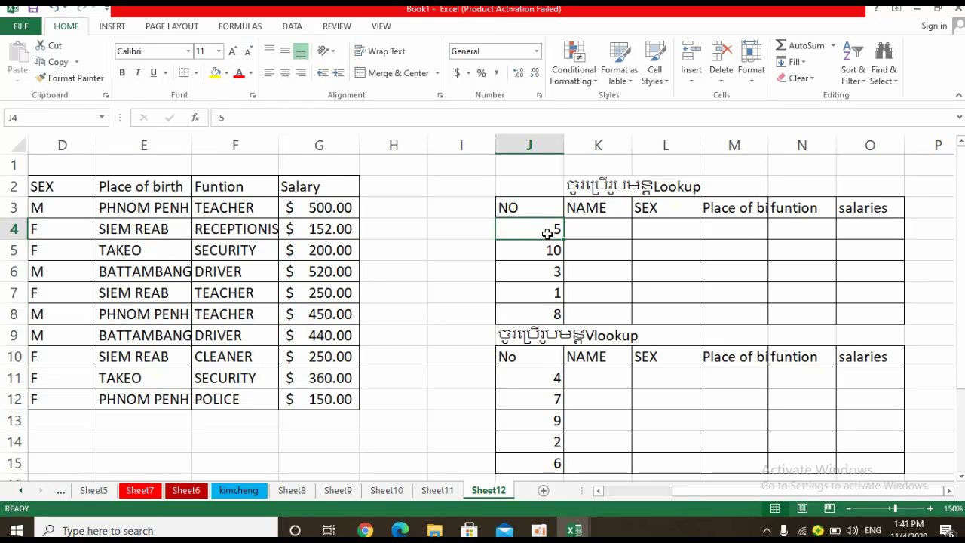
{"action": "left_click_drag", "start_coordinate": [540, 229], "coordinate": [544, 311]}
{"action": "left_click", "coordinate": [285, 73]}
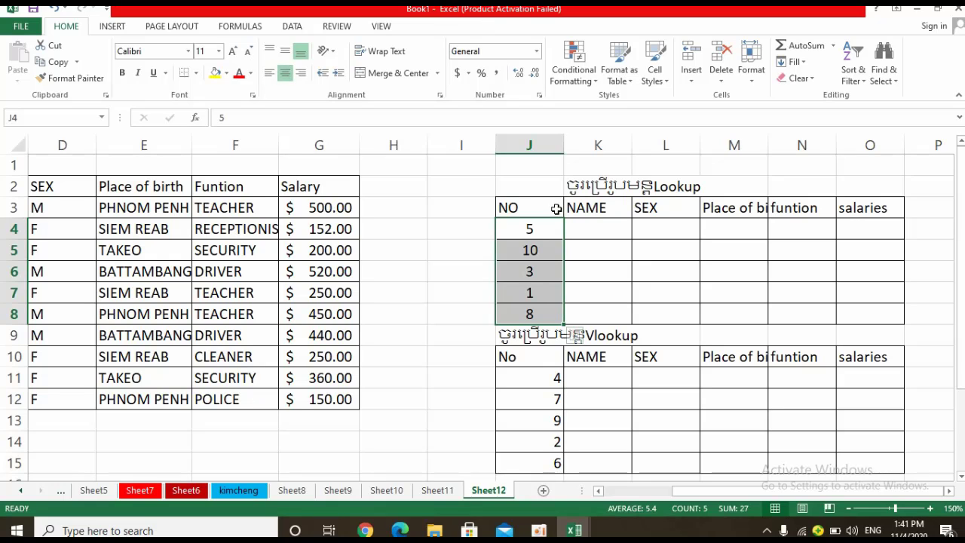
Start a LOOKUP formula in K4 of the Lookup table with J4 as the lookup value.
{"action": "left_click", "coordinate": [585, 223]}
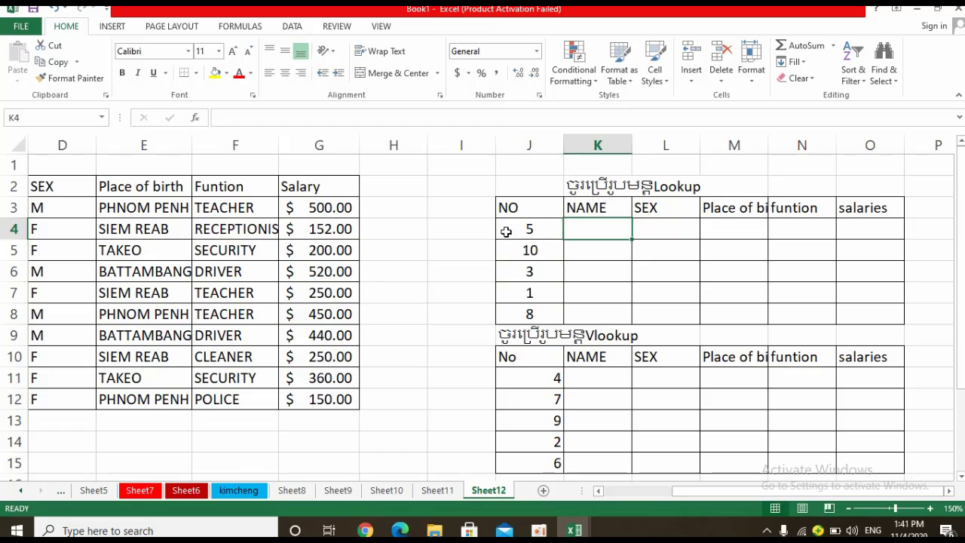
{"action": "left_click", "coordinate": [631, 494]}
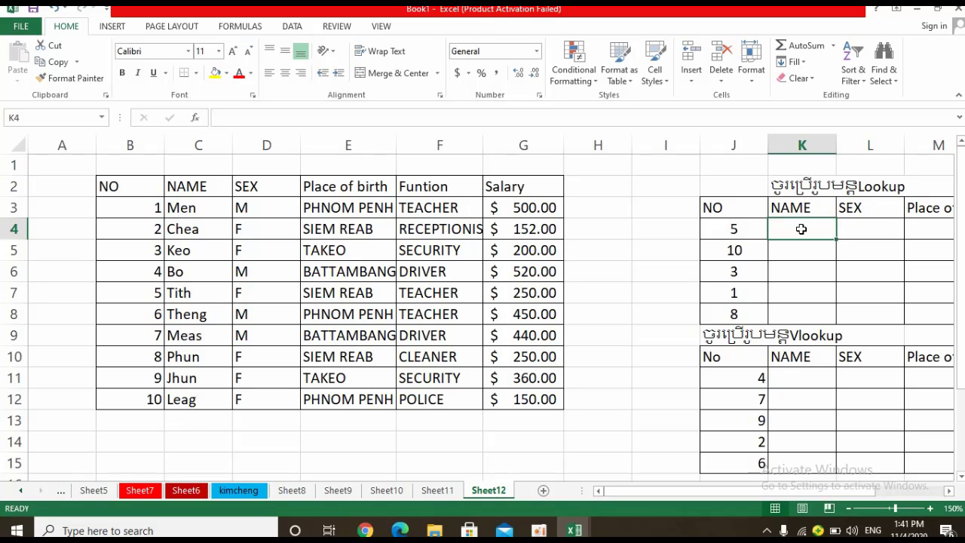
{"action": "type", "text": "="}
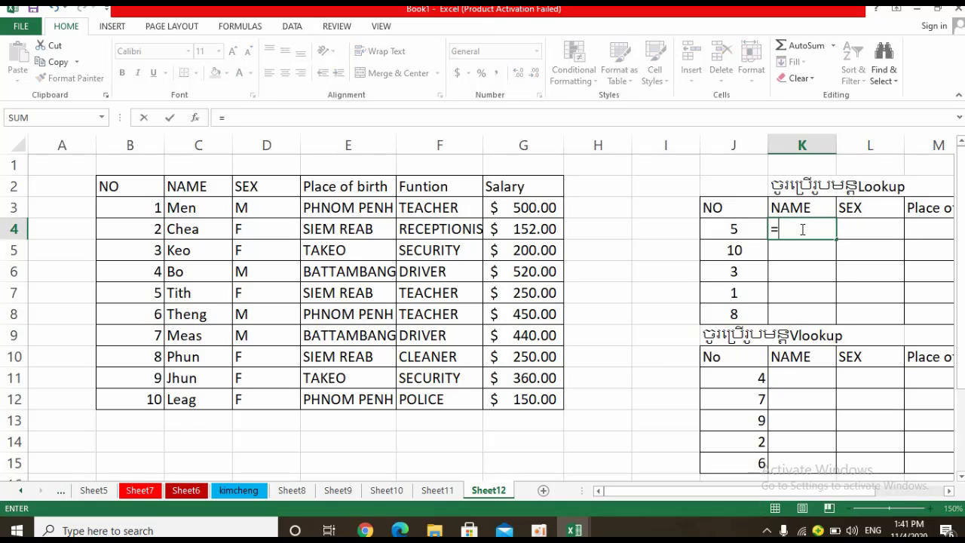
{"action": "type", "text": "l"}
{"action": "key", "text": "BackSpace"}
{"action": "type", "text": "lo"}
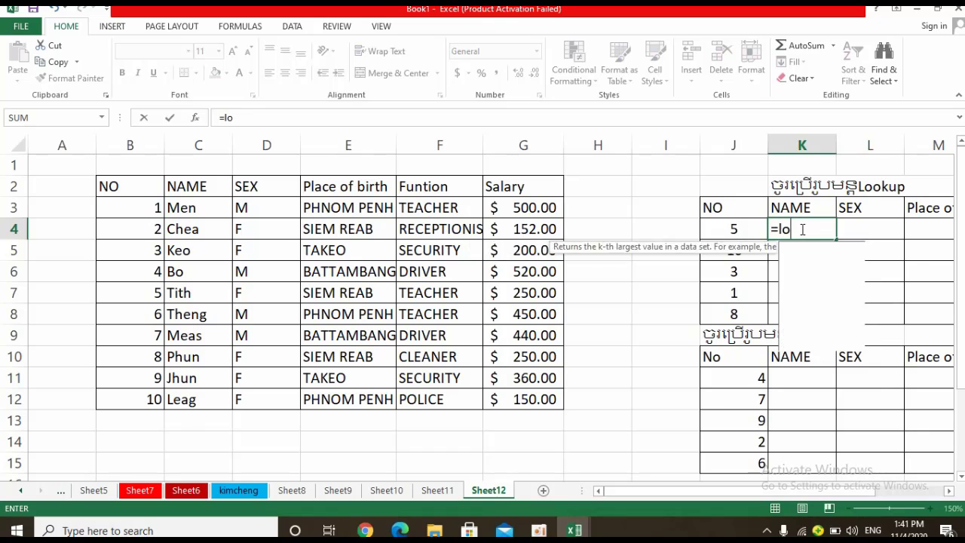
{"action": "type", "text": "o"}
{"action": "double_click", "coordinate": [812, 250]}
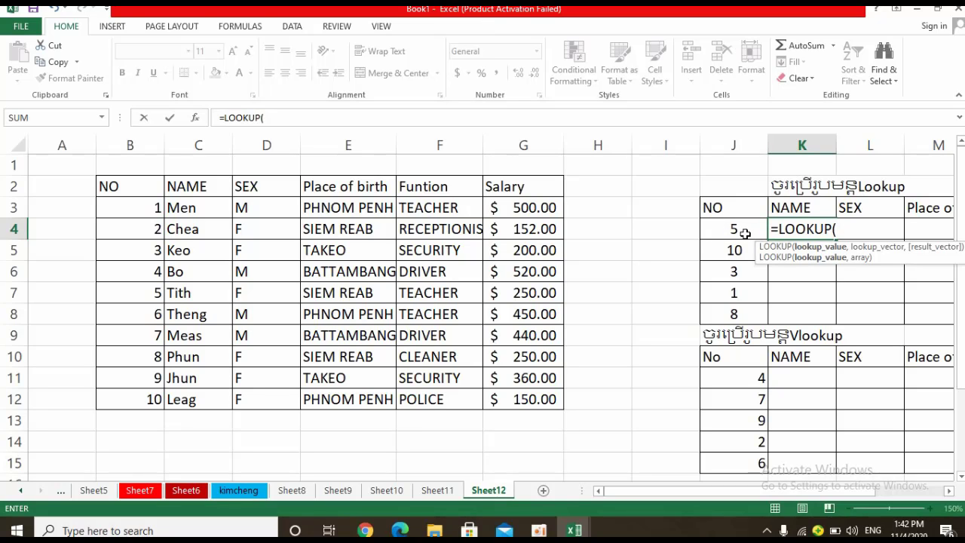
{"action": "left_click", "coordinate": [728, 230]}
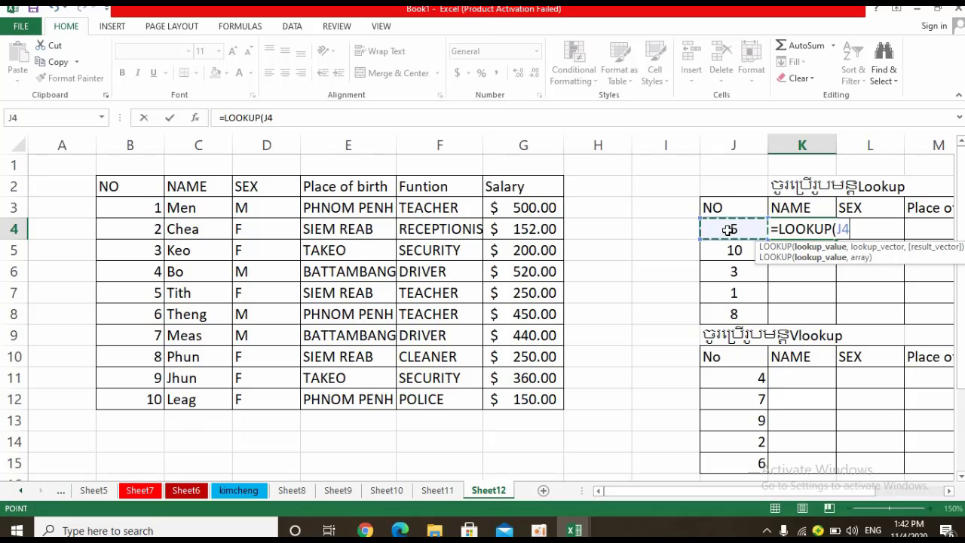
{"action": "type", "text": ","}
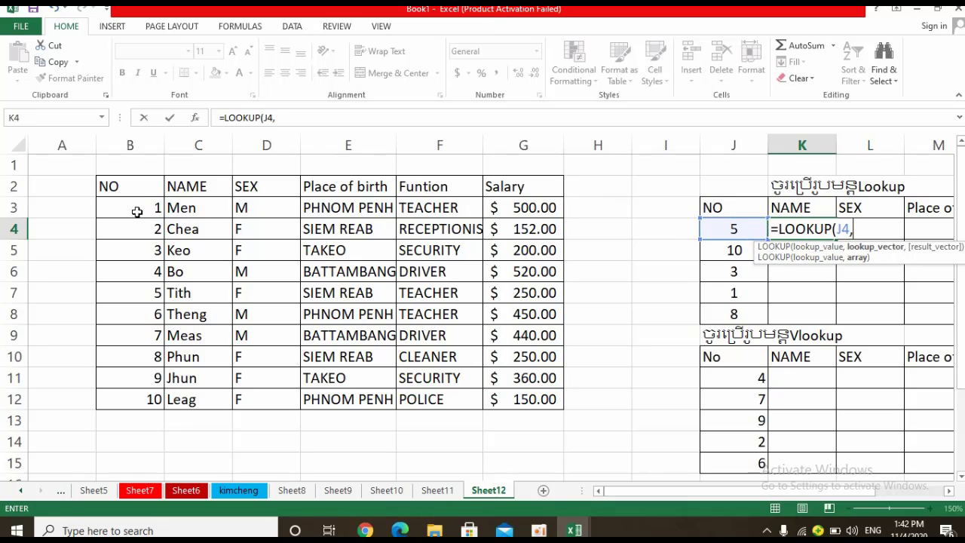
Complete the K4 formula with B3:G12 as the lookup range and C3:C12 as the result range.
{"action": "left_click_drag", "start_coordinate": [134, 211], "coordinate": [199, 209]}
{"action": "left_click_drag", "start_coordinate": [278, 230], "coordinate": [499, 394]}
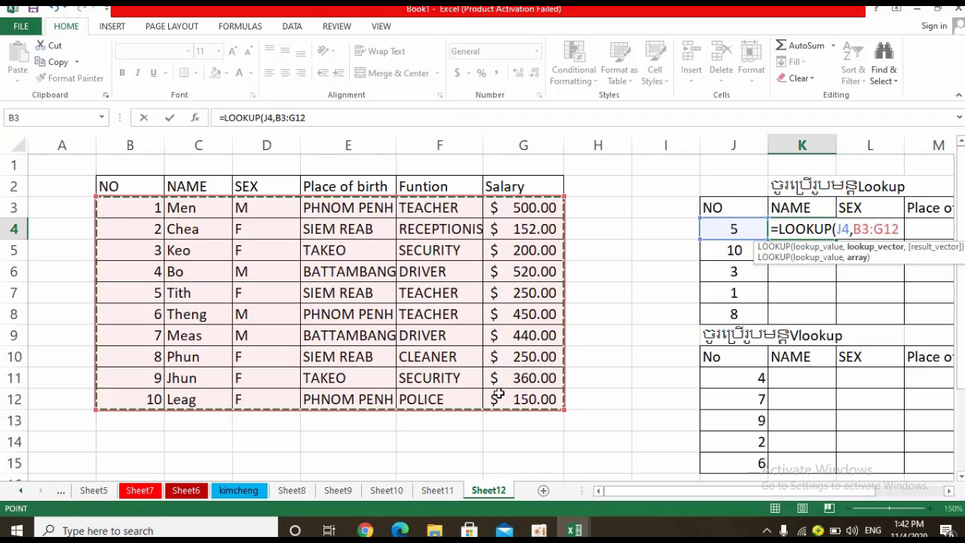
{"action": "type", "text": ","}
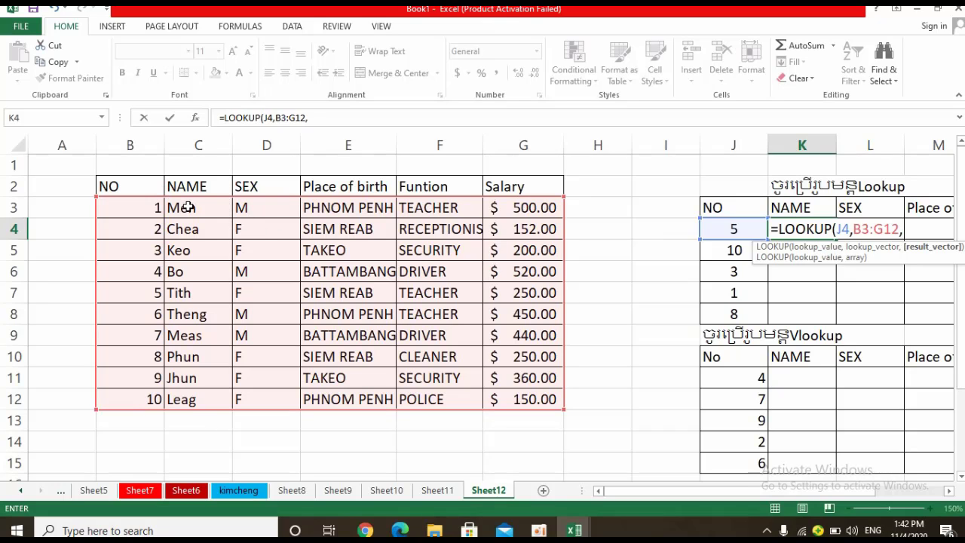
{"action": "left_click_drag", "start_coordinate": [187, 207], "coordinate": [178, 395]}
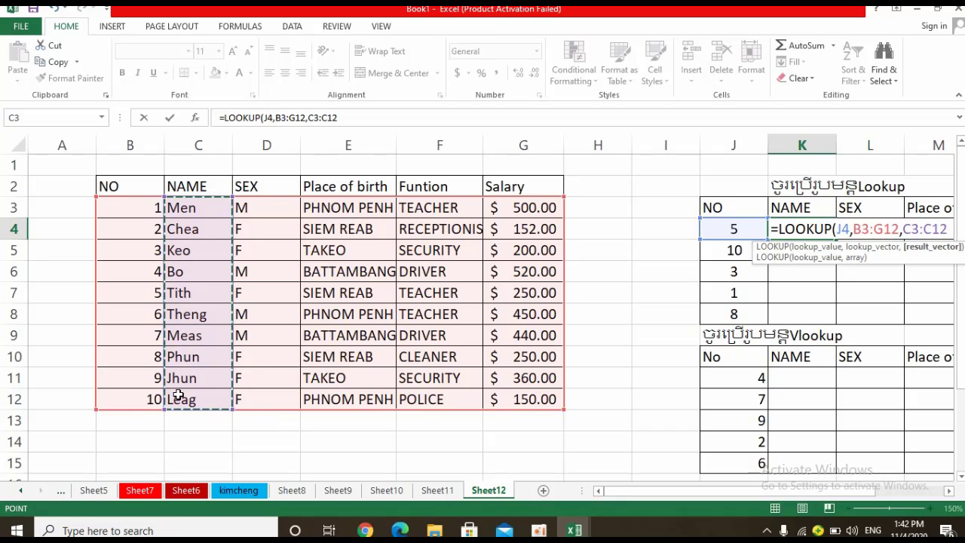
{"action": "type", "text": ")"}
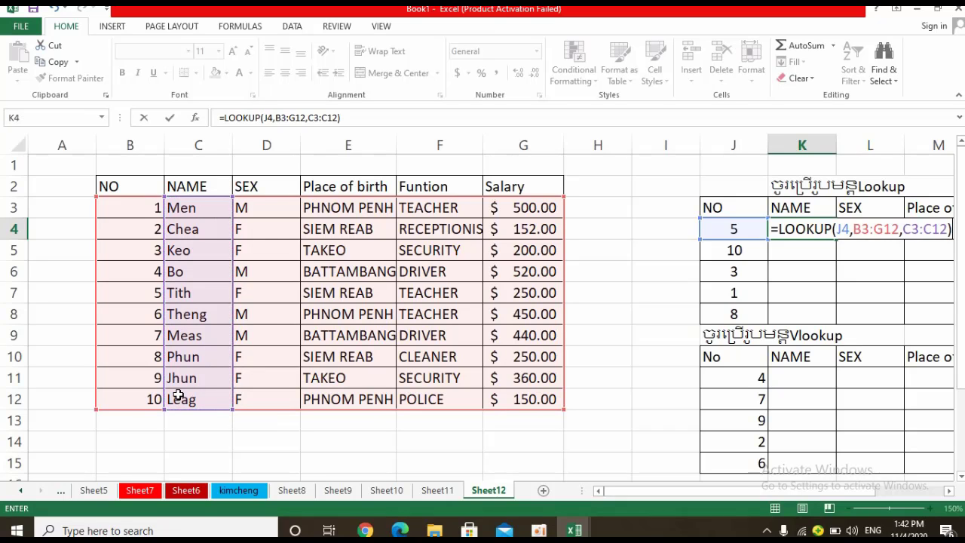
{"action": "key", "text": "Return"}
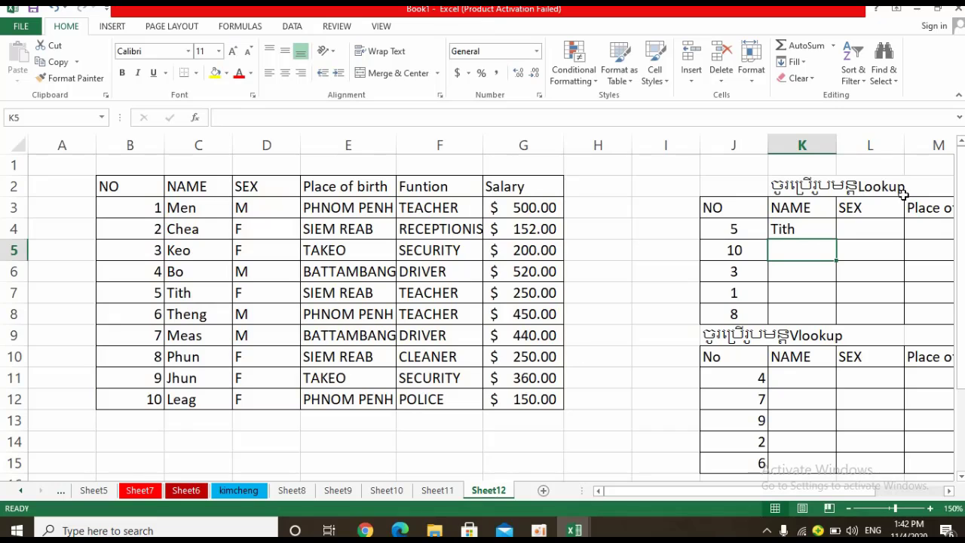
Examine the ranges referenced by the LOOKUP formula in K4.
{"action": "left_click", "coordinate": [792, 224]}
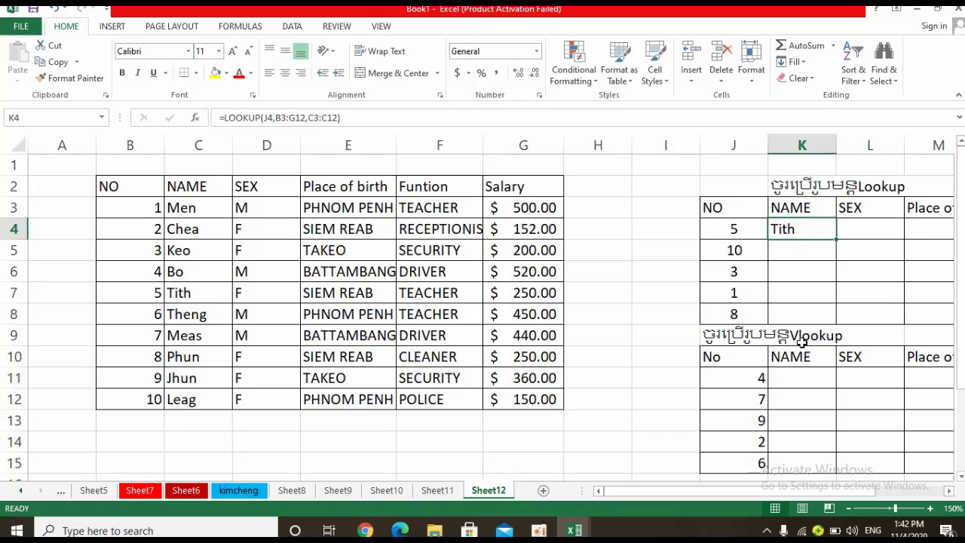
{"action": "double_click", "coordinate": [813, 228]}
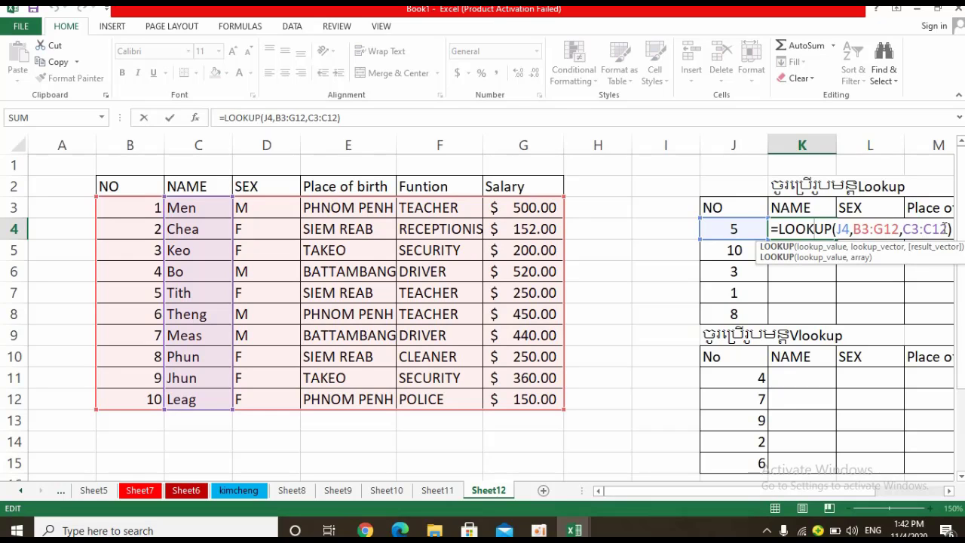
{"action": "key", "text": "Return"}
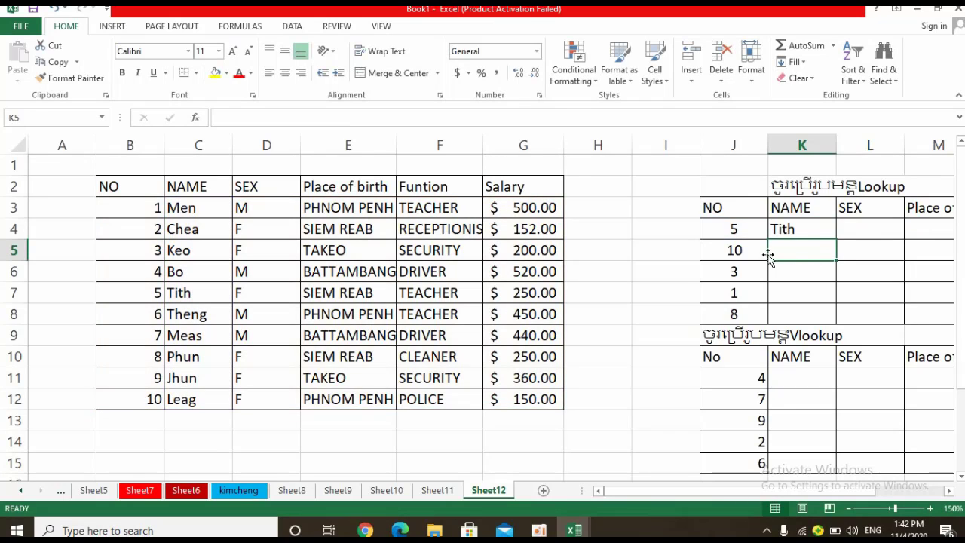
Enter the note F4 in cell I3, beside the NO header of the Lookup table.
{"action": "left_click", "coordinate": [640, 211]}
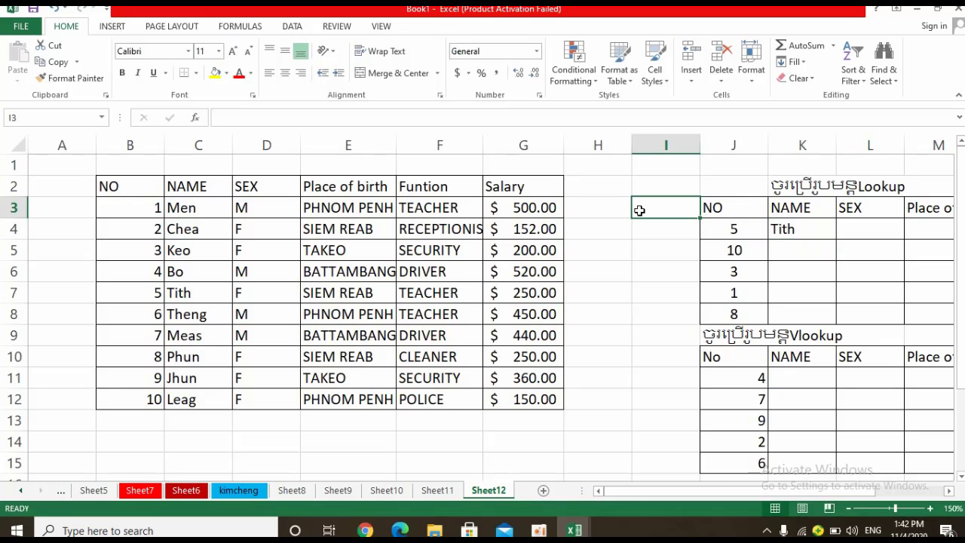
{"action": "type", "text": "F4"}
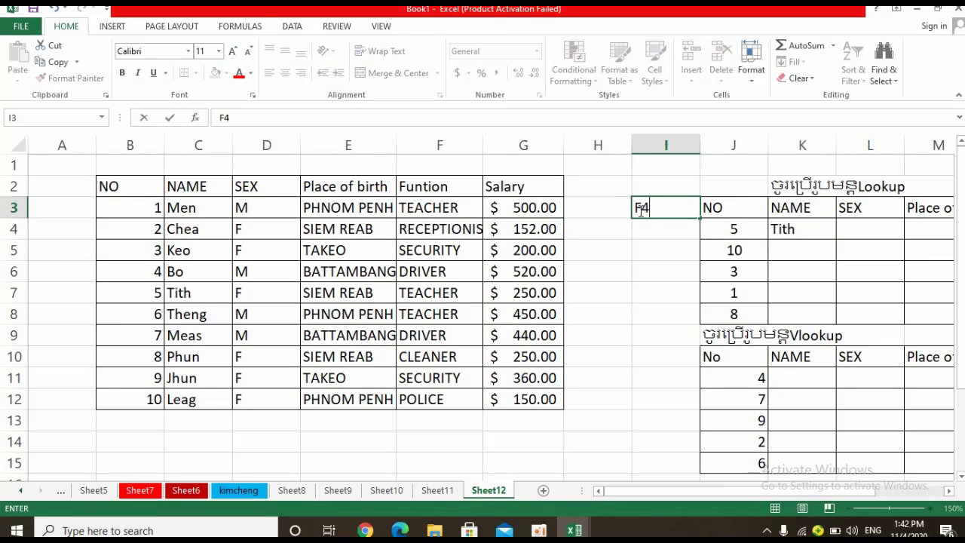
{"action": "left_click", "coordinate": [806, 232]}
{"action": "double_click", "coordinate": [806, 230]}
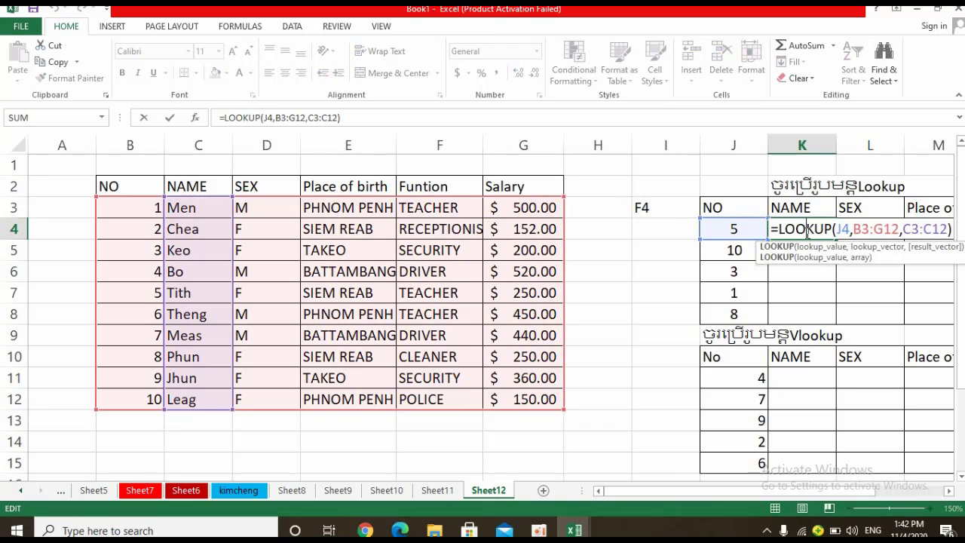
{"action": "key", "text": "Return"}
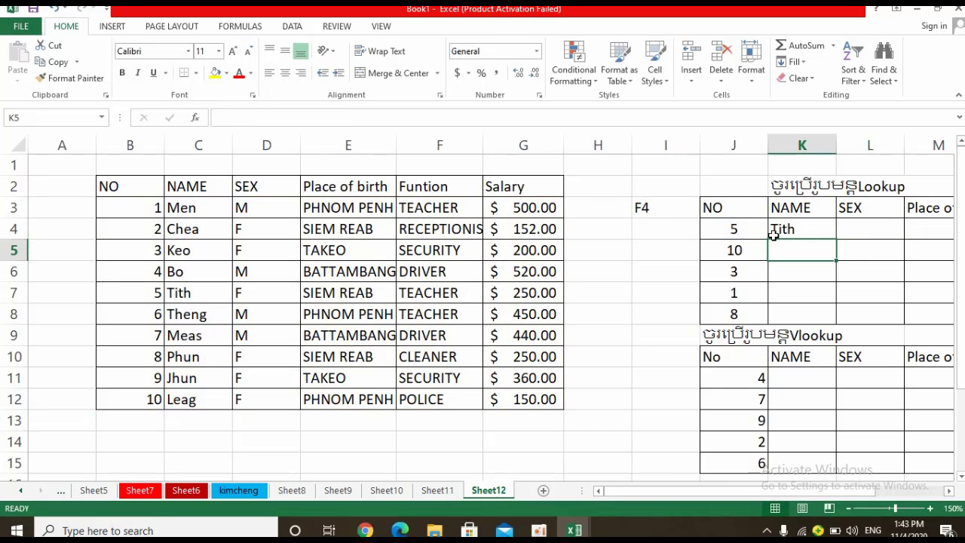
Fill the LOOKUP formula from K4 down through K8 of the NAME column.
{"action": "left_click", "coordinate": [793, 226]}
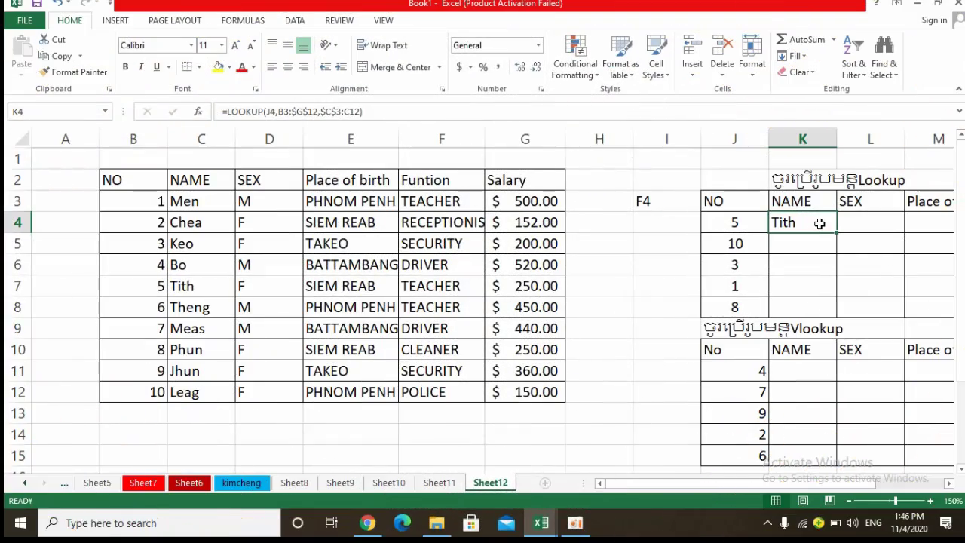
{"action": "double_click", "coordinate": [820, 223]}
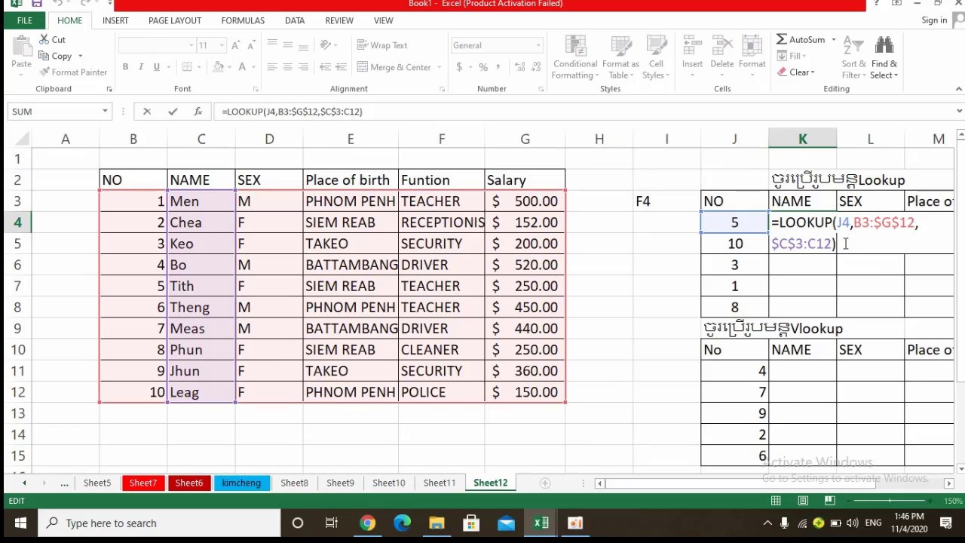
{"action": "key", "text": "Return"}
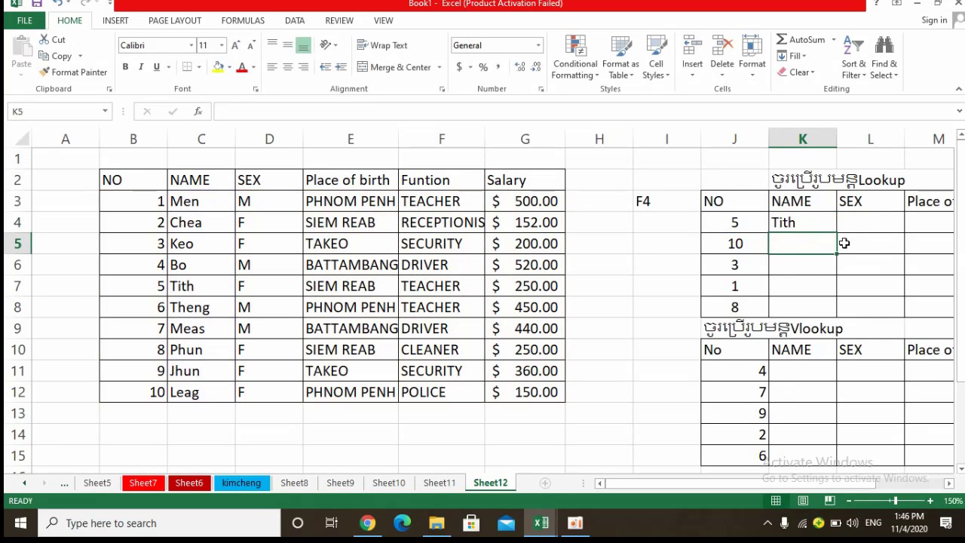
{"action": "left_click", "coordinate": [825, 215]}
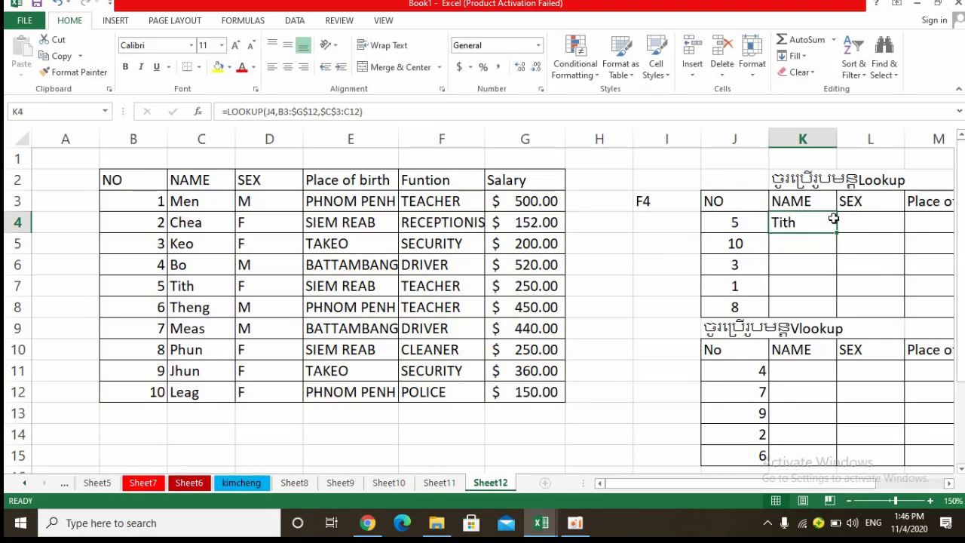
{"action": "left_click_drag", "start_coordinate": [837, 234], "coordinate": [824, 318]}
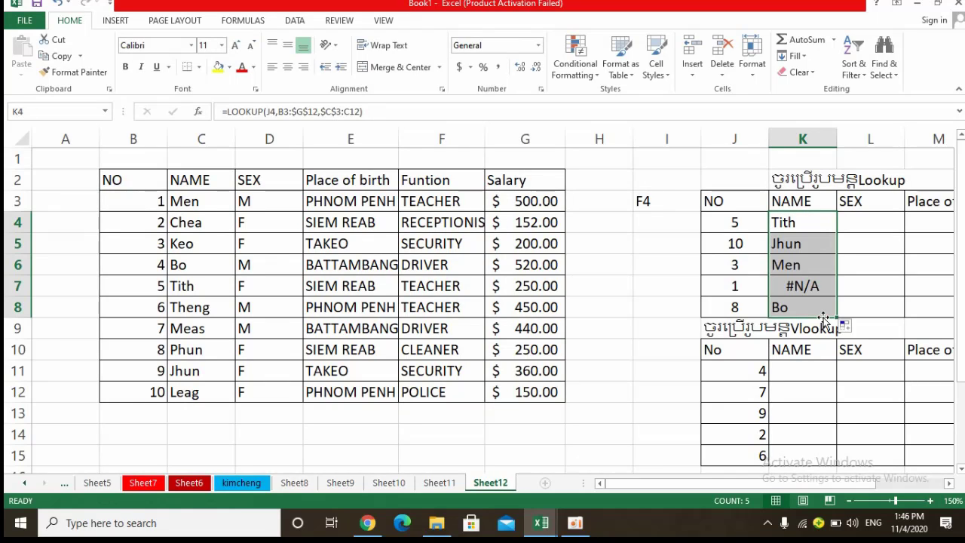
In the K7 LOOKUP formula, set the result range to $C$3:C12 and extend the lookup range up to row 3.
{"action": "double_click", "coordinate": [802, 285]}
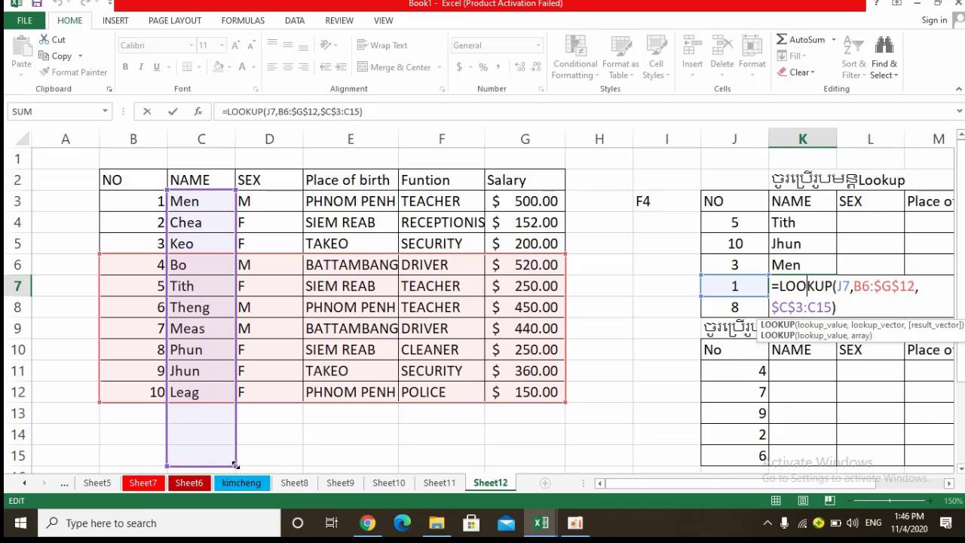
{"action": "left_click_drag", "start_coordinate": [235, 467], "coordinate": [238, 404]}
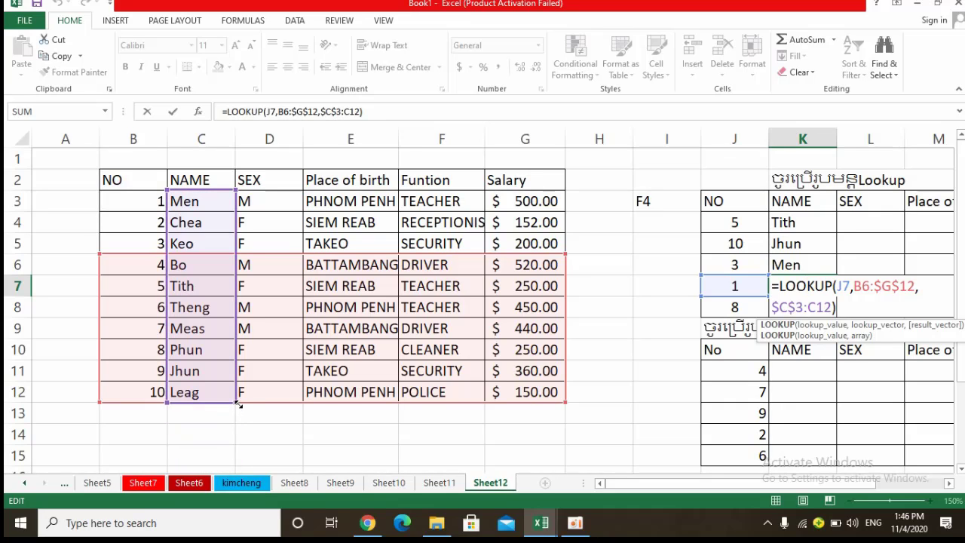
{"action": "key", "text": "Return"}
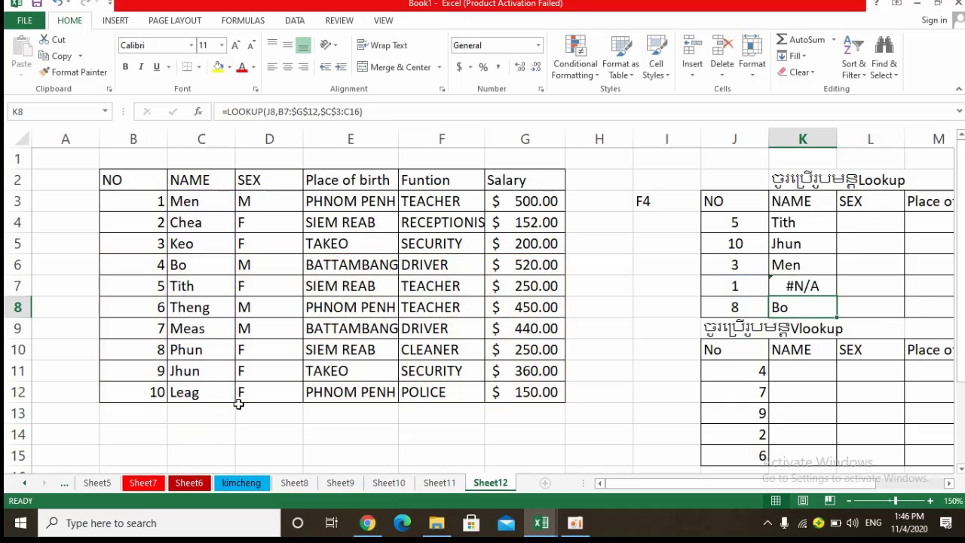
{"action": "double_click", "coordinate": [793, 285]}
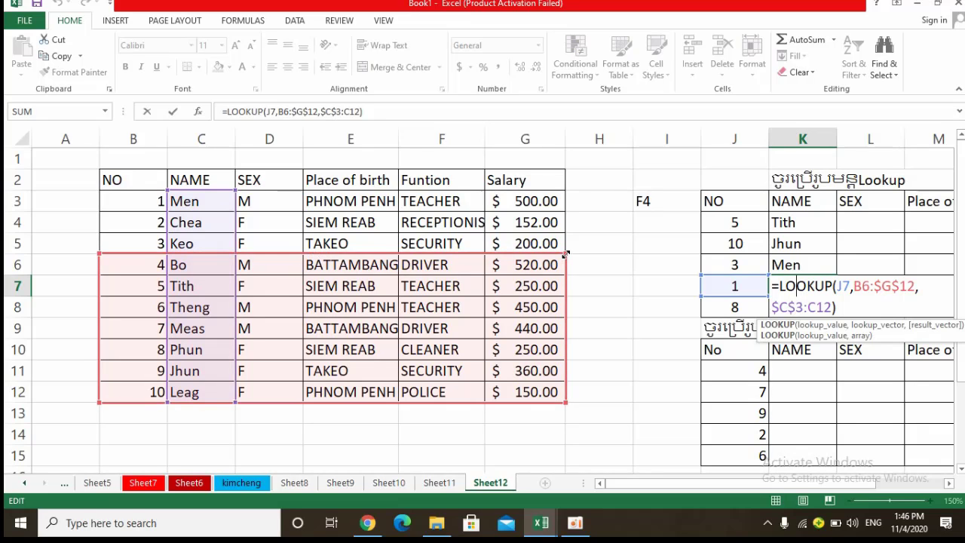
{"action": "left_click_drag", "start_coordinate": [566, 254], "coordinate": [563, 190]}
{"action": "key", "text": "Return"}
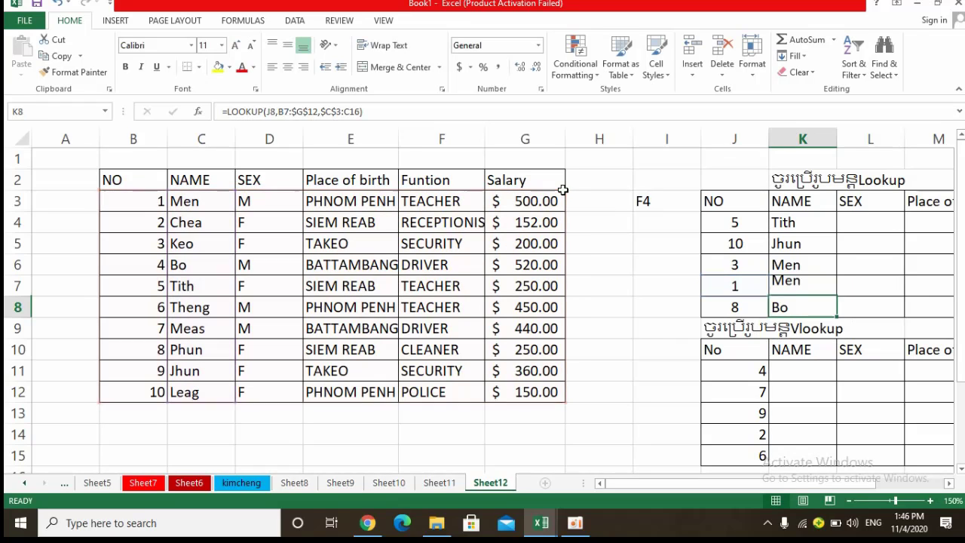
Enter =LOOKUP(J4,B3:G12,D3:D12) in L4 and fill it down through L8 of the Lookup table's SEX column.
{"action": "left_click", "coordinate": [878, 222]}
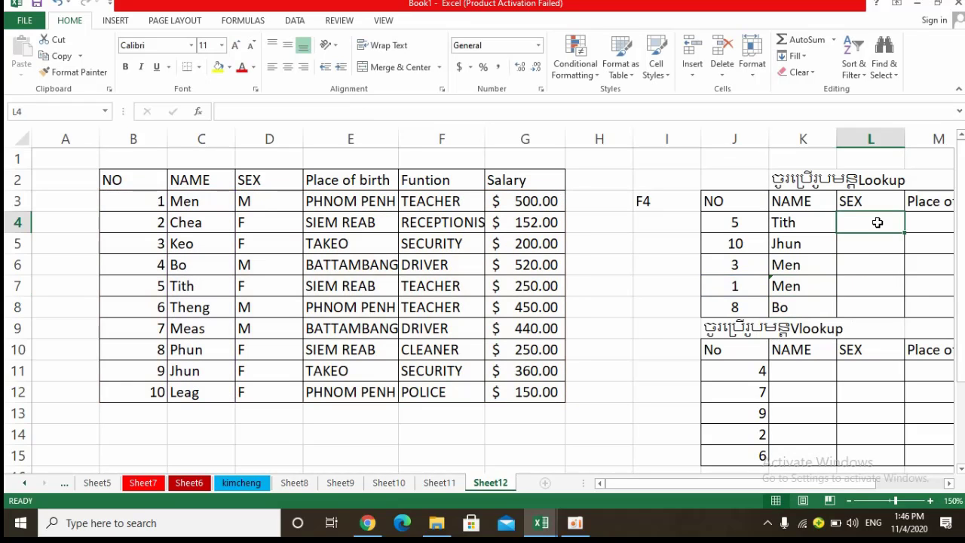
{"action": "type", "text": "="}
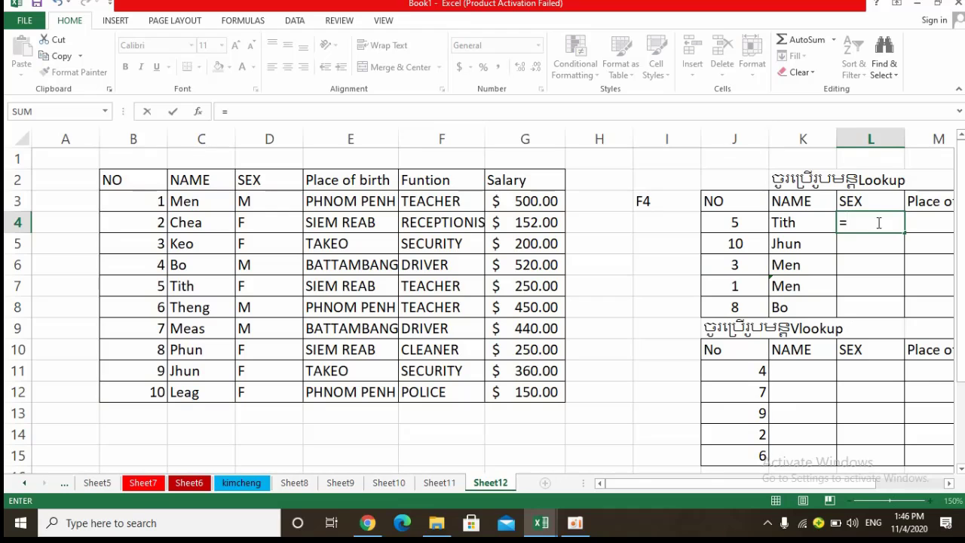
{"action": "type", "text": "loo"}
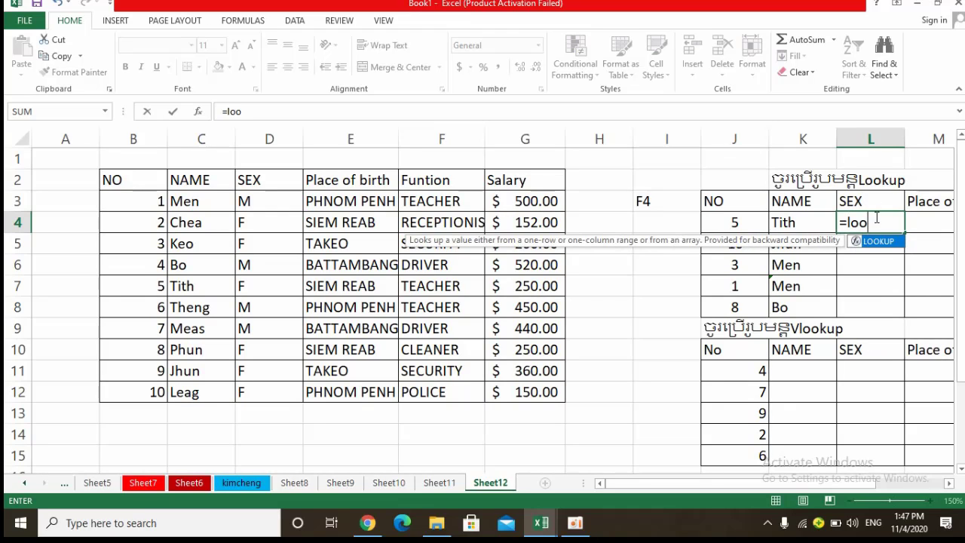
{"action": "double_click", "coordinate": [879, 242]}
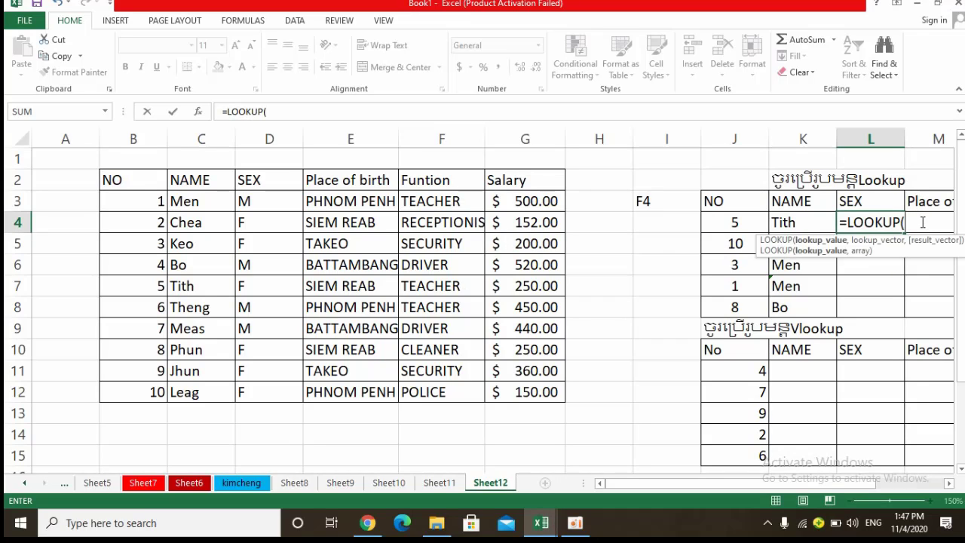
{"action": "left_click", "coordinate": [729, 224]}
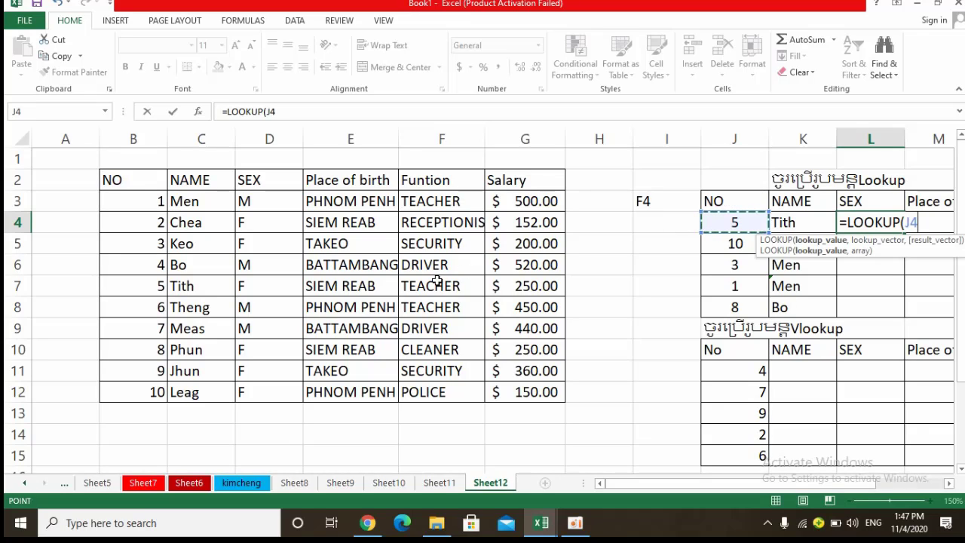
{"action": "type", "text": ","}
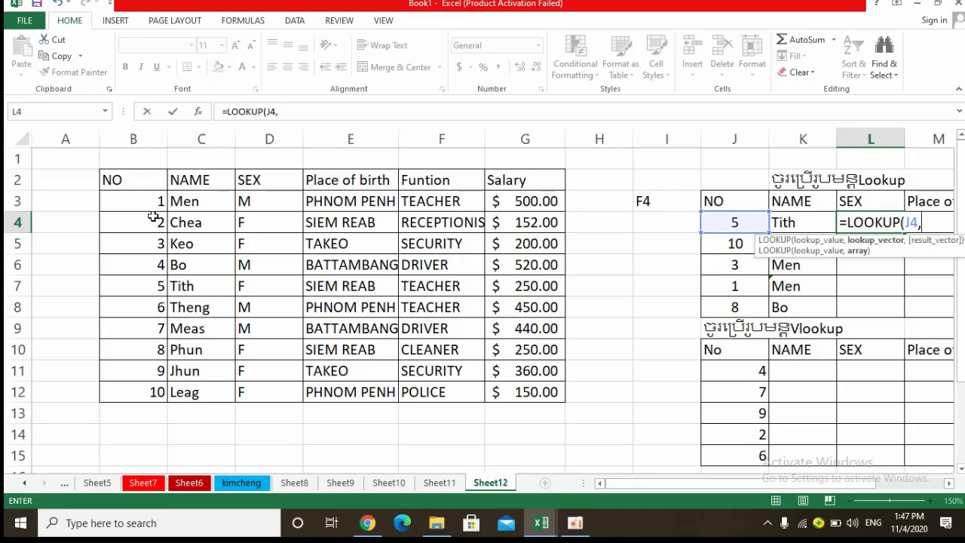
{"action": "left_click_drag", "start_coordinate": [149, 202], "coordinate": [518, 398]}
{"action": "type", "text": ","}
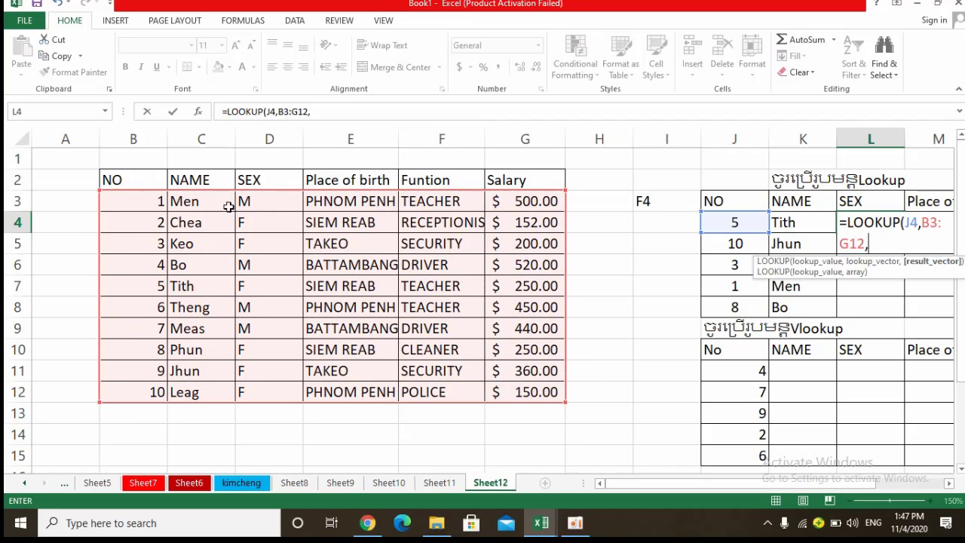
{"action": "left_click_drag", "start_coordinate": [246, 202], "coordinate": [244, 388]}
{"action": "key", "text": "Return"}
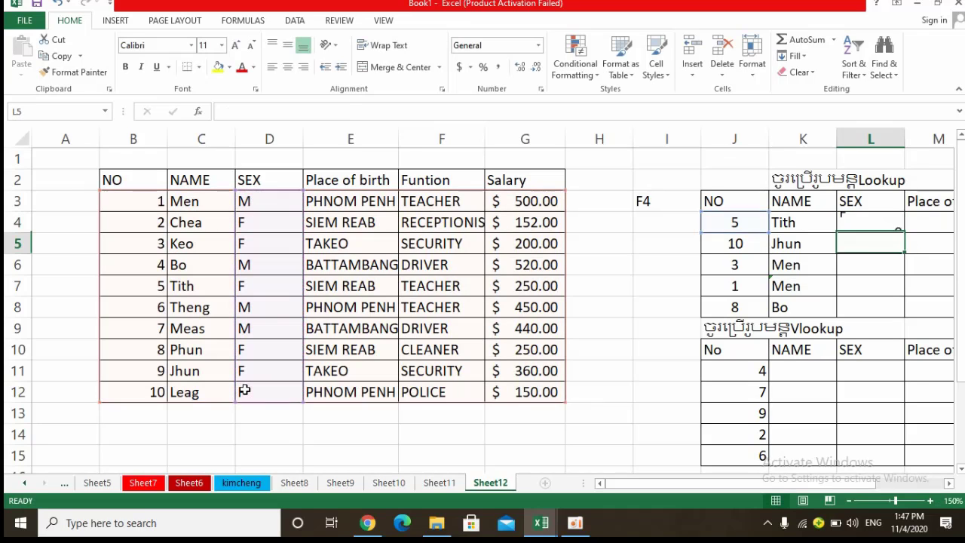
{"action": "left_click", "coordinate": [858, 221]}
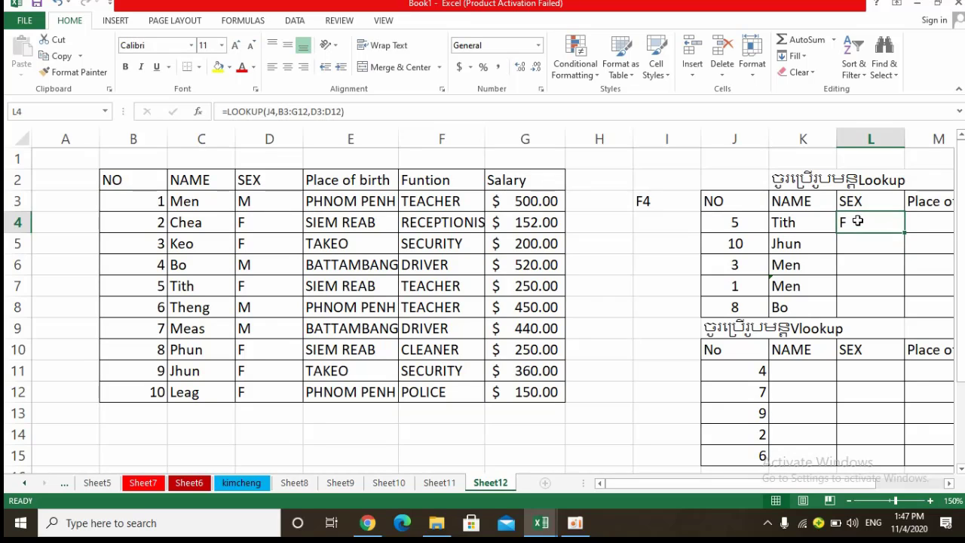
{"action": "left_click_drag", "start_coordinate": [906, 234], "coordinate": [893, 319]}
In the L5 LOOKUP formula, move the lookup range to B3:G12 and the result range to D3:D12.
{"action": "double_click", "coordinate": [867, 245]}
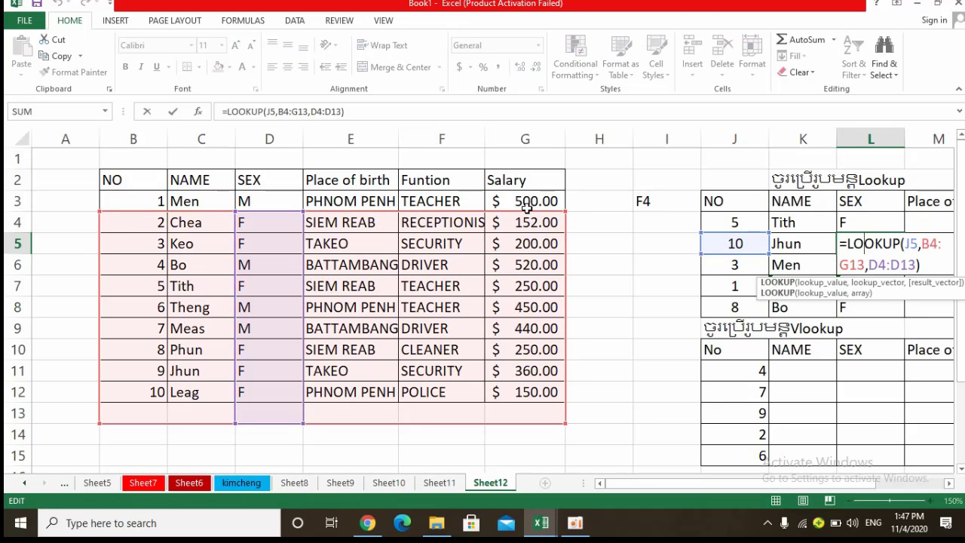
{"action": "left_click_drag", "start_coordinate": [528, 214], "coordinate": [531, 209]}
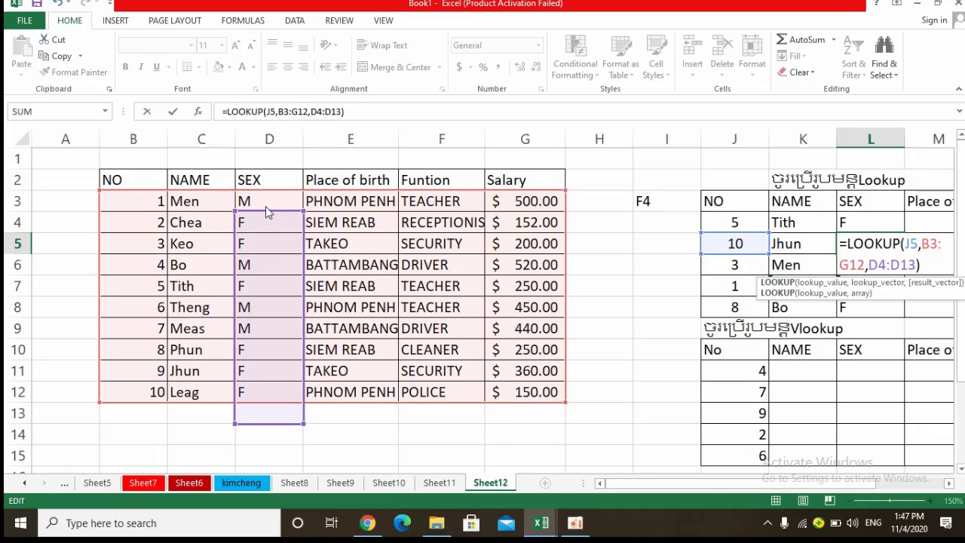
{"action": "left_click_drag", "start_coordinate": [265, 207], "coordinate": [265, 195]}
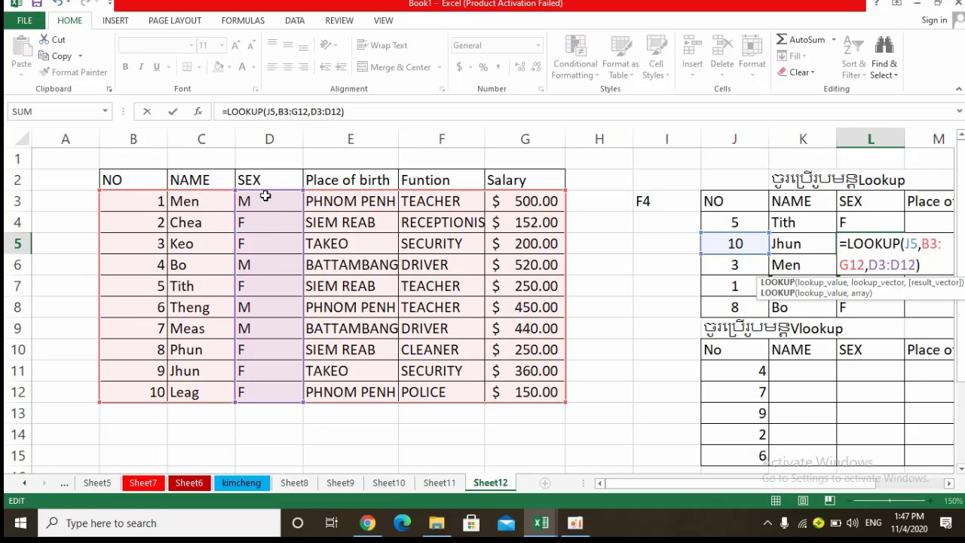
{"action": "key", "text": "Return"}
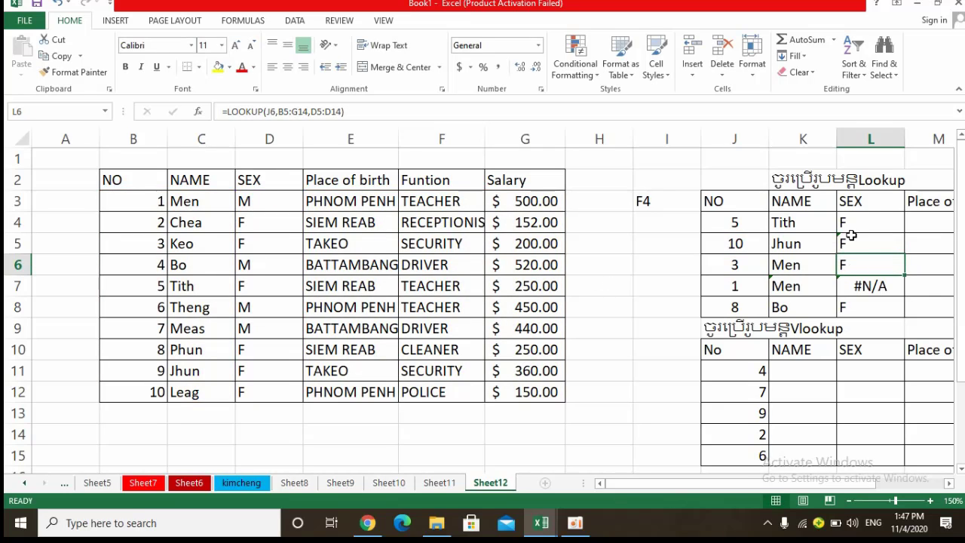
Shift the ranges of the L6 LOOKUP formula up to B3:G12 for the lookup and D3:D12 for the result.
{"action": "double_click", "coordinate": [861, 269]}
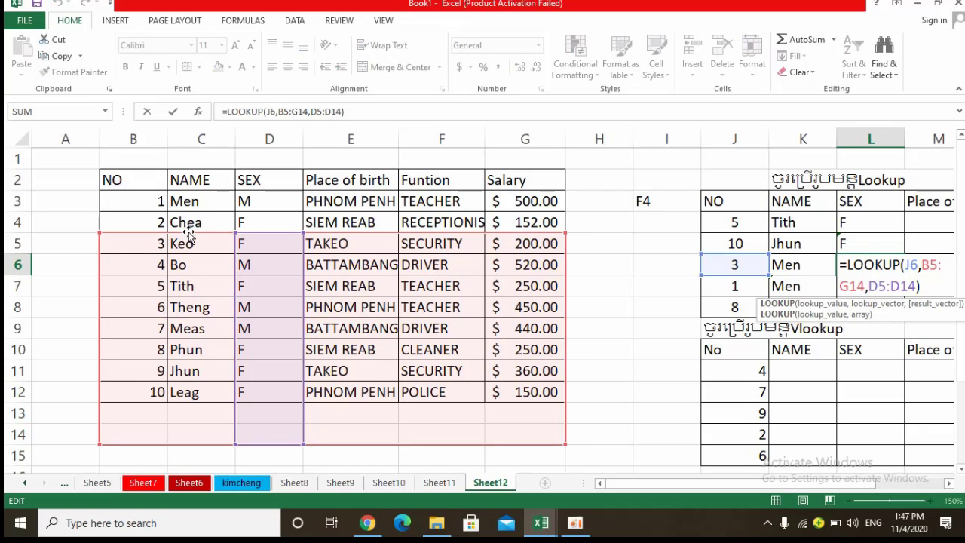
{"action": "left_click_drag", "start_coordinate": [189, 237], "coordinate": [193, 199]}
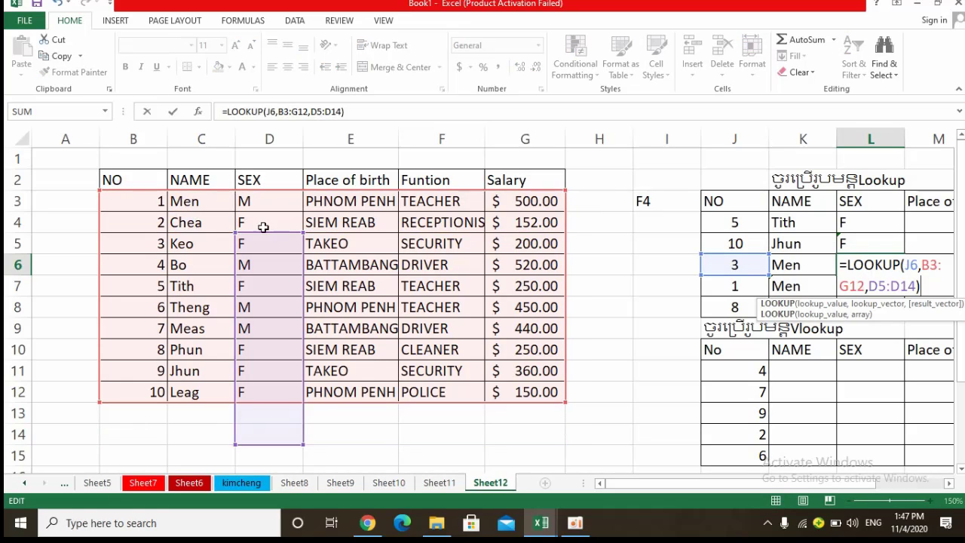
{"action": "left_click_drag", "start_coordinate": [272, 235], "coordinate": [267, 197]}
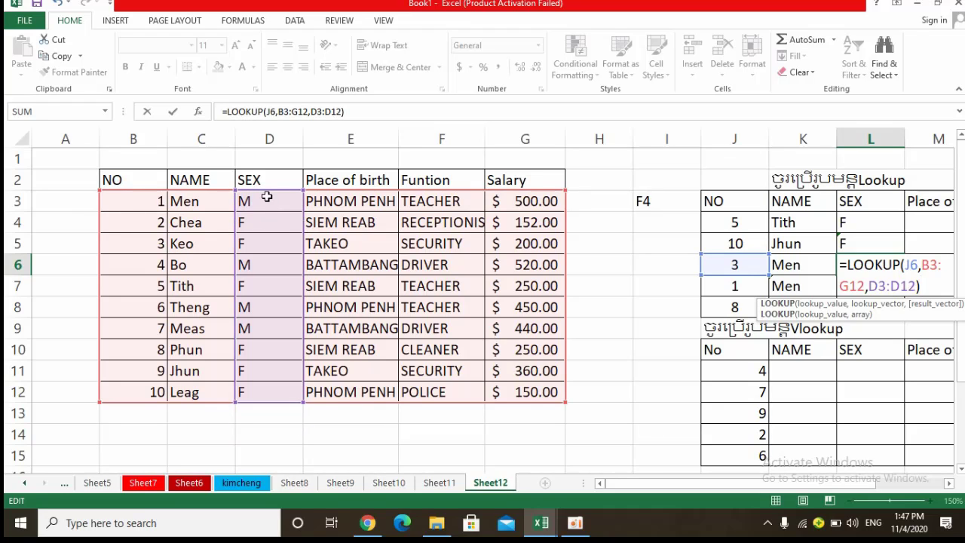
{"action": "key", "text": "Return"}
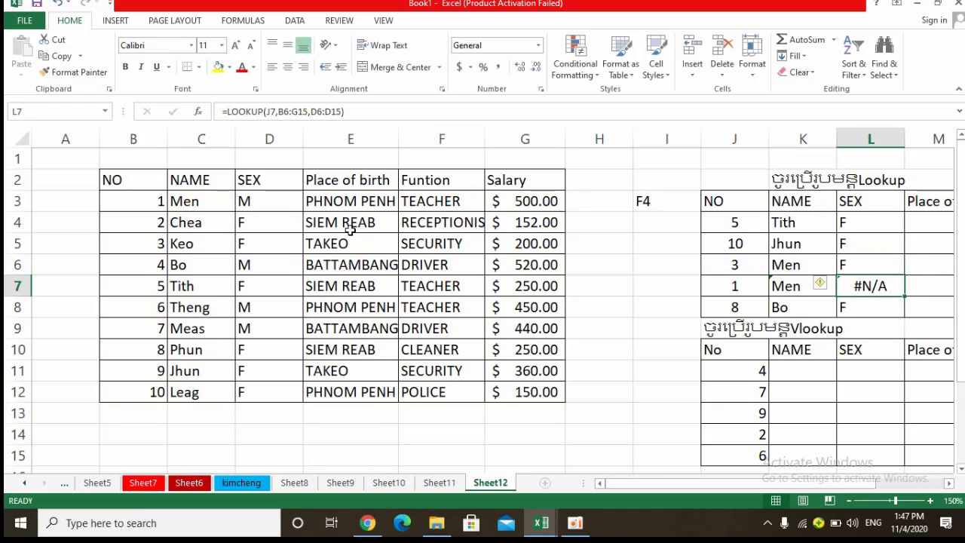
Correct the L7 LOOKUP formula so it looks up in B3:G12 and returns from D3:D12.
{"action": "double_click", "coordinate": [861, 291]}
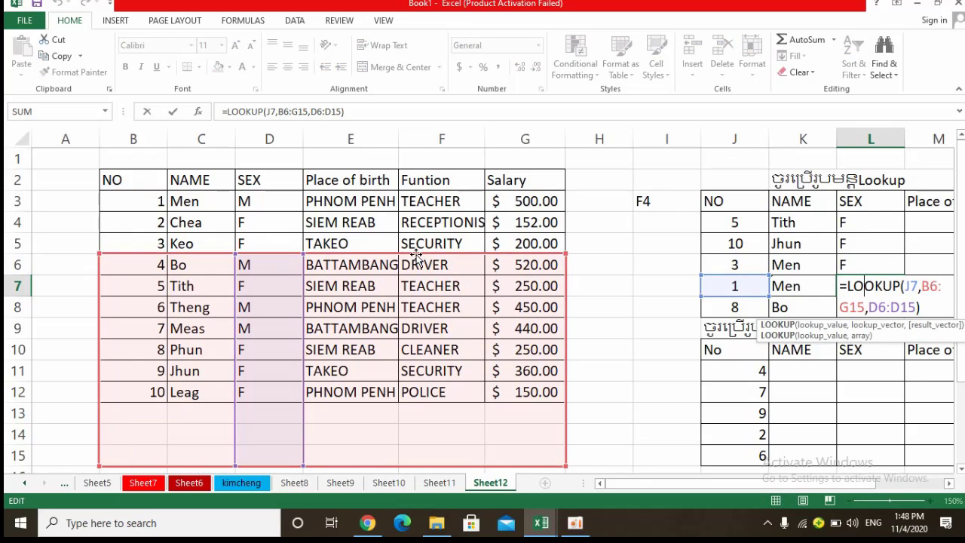
{"action": "left_click_drag", "start_coordinate": [414, 260], "coordinate": [411, 202]}
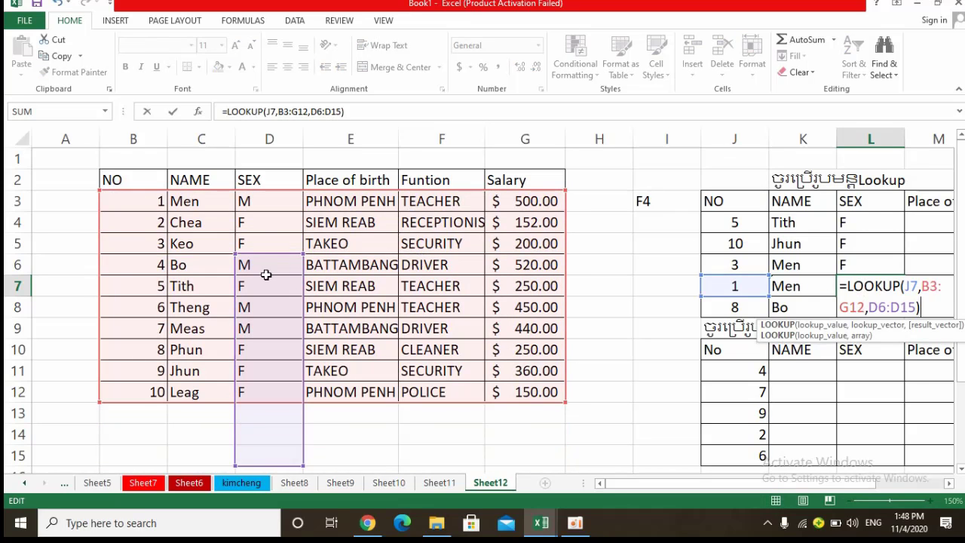
{"action": "left_click_drag", "start_coordinate": [276, 254], "coordinate": [269, 199]}
{"action": "key", "text": "Return"}
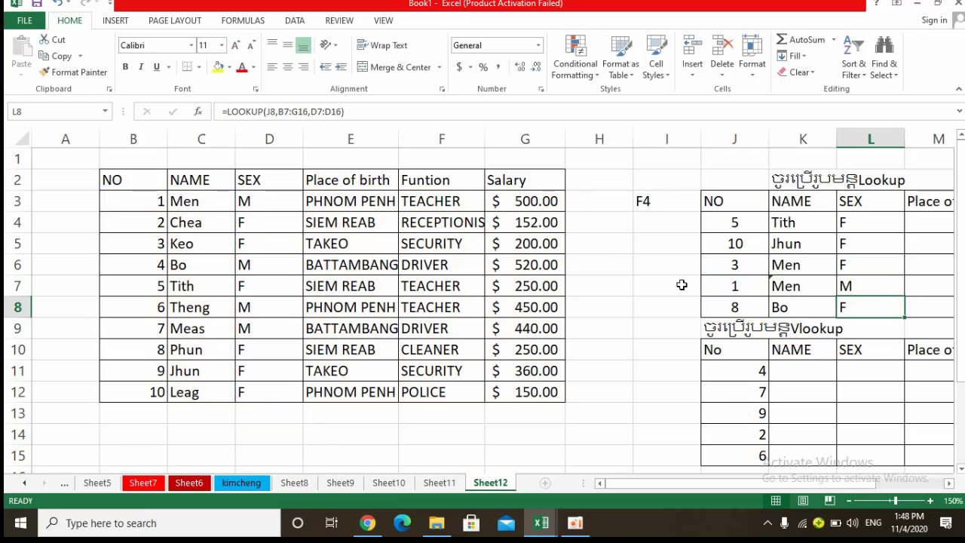
Correct the L8 LOOKUP formula to use B3:G12 as lookup range and D3:D12 as result range.
{"action": "double_click", "coordinate": [869, 308]}
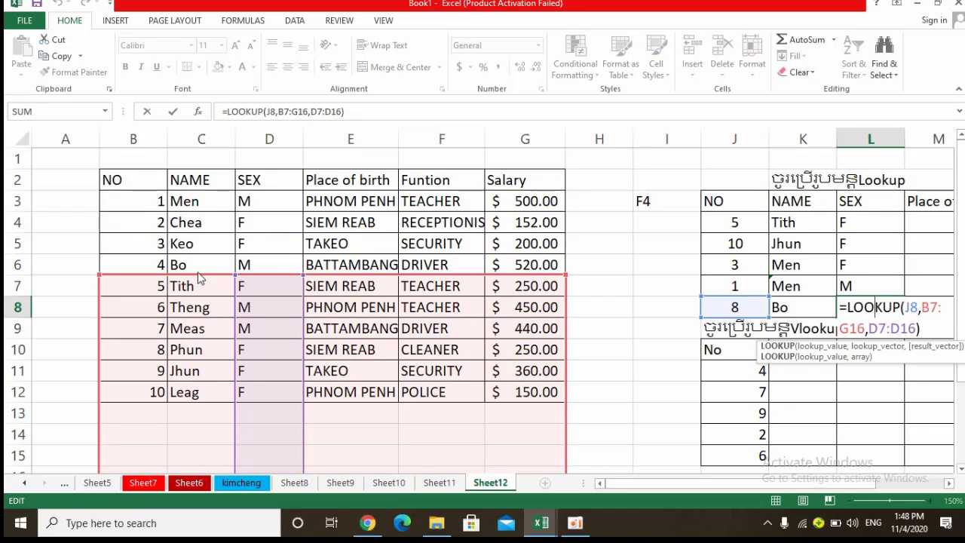
{"action": "left_click_drag", "start_coordinate": [200, 277], "coordinate": [215, 194]}
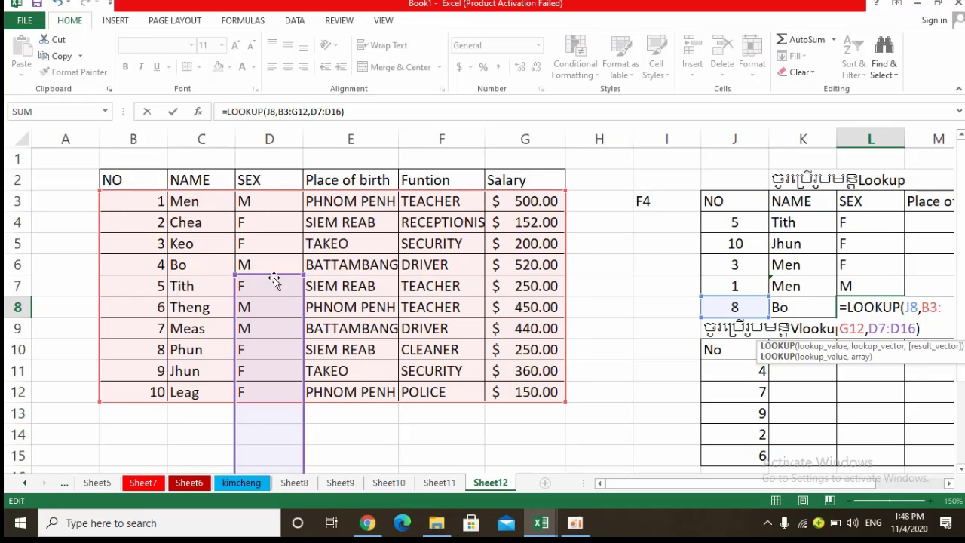
{"action": "left_click_drag", "start_coordinate": [273, 277], "coordinate": [272, 202]}
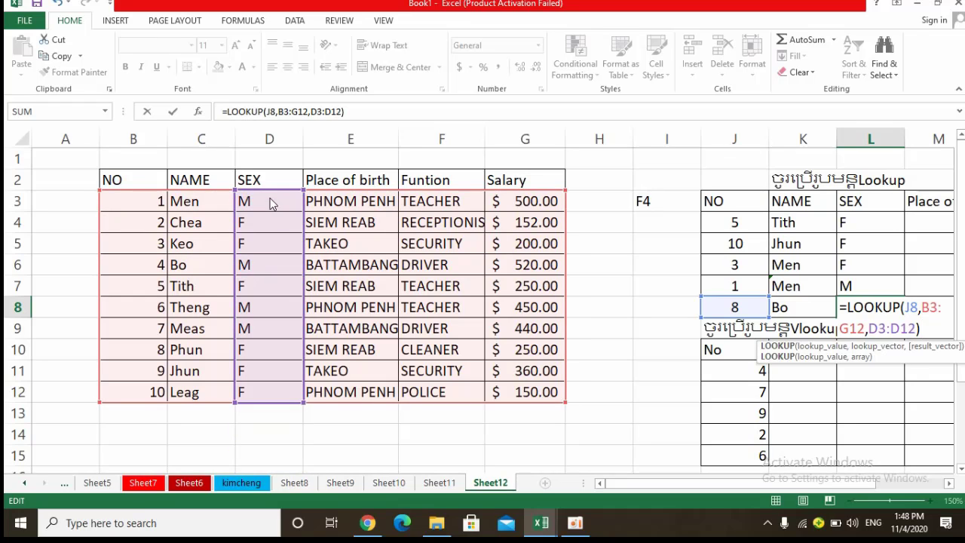
{"action": "key", "text": "Return"}
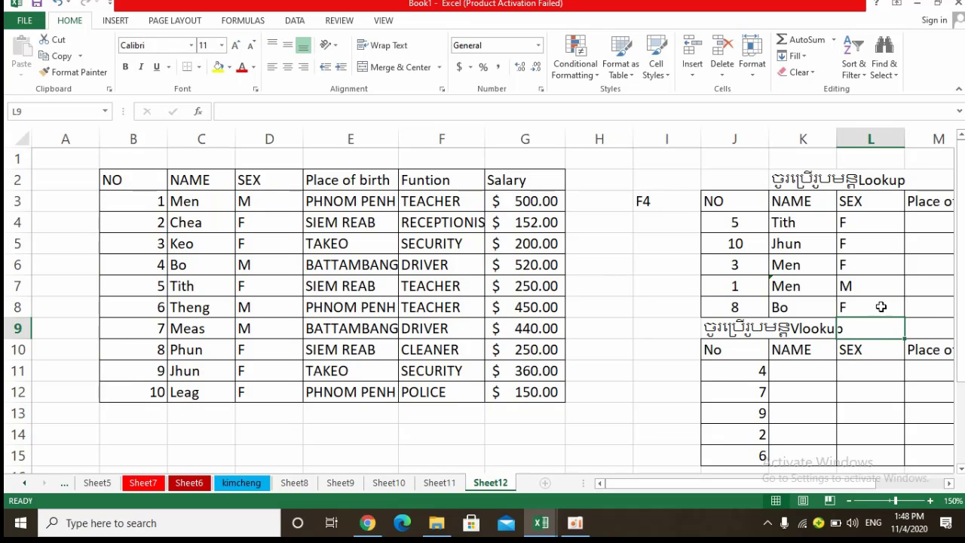
Widen column M so that the whole Place of birth header fits.
{"action": "left_click_drag", "start_coordinate": [709, 484], "coordinate": [773, 481]}
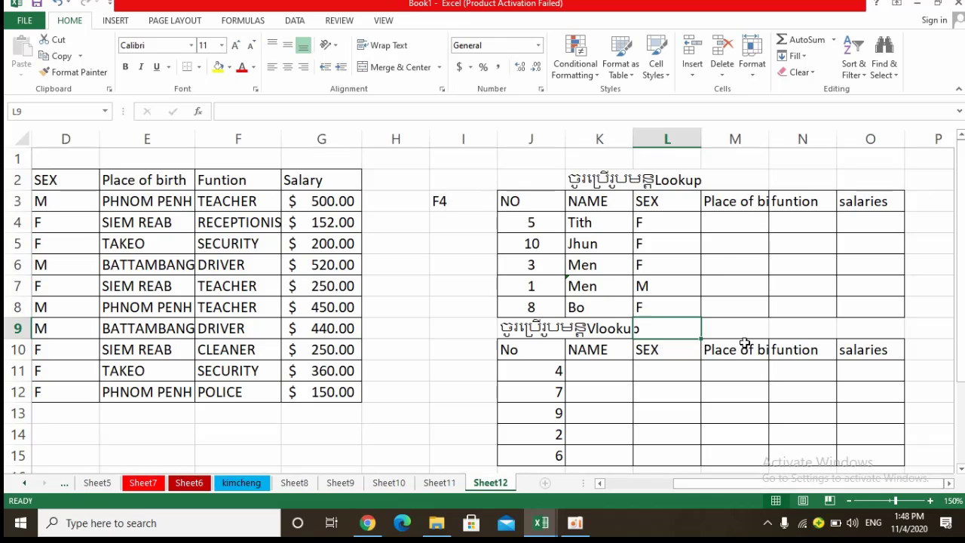
{"action": "left_click", "coordinate": [734, 217]}
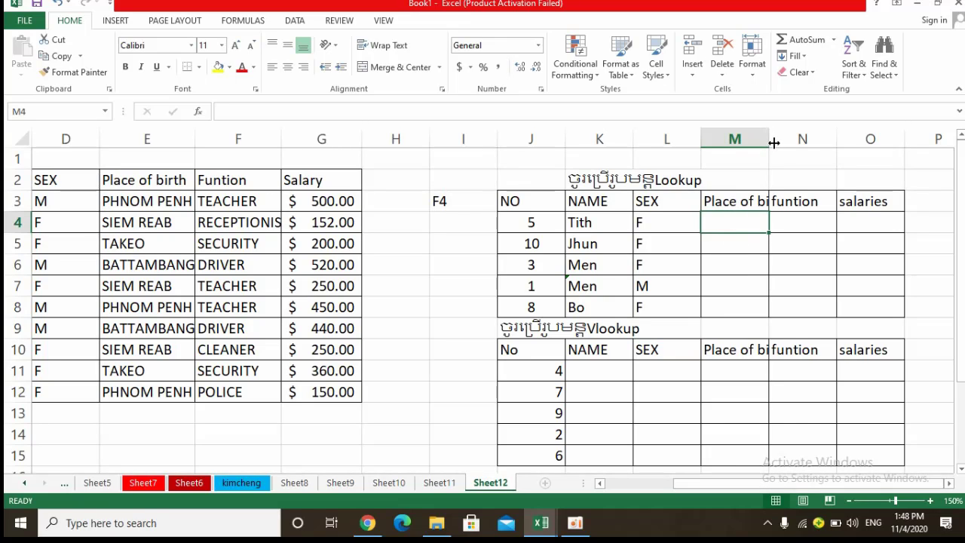
{"action": "left_click_drag", "start_coordinate": [773, 143], "coordinate": [796, 142]}
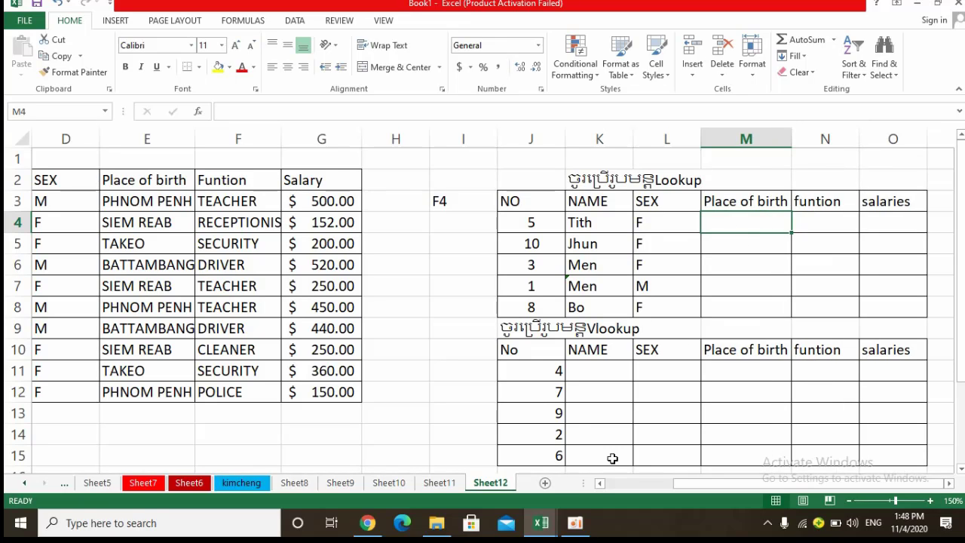
{"action": "mouse_move", "coordinate": [572, 534]}
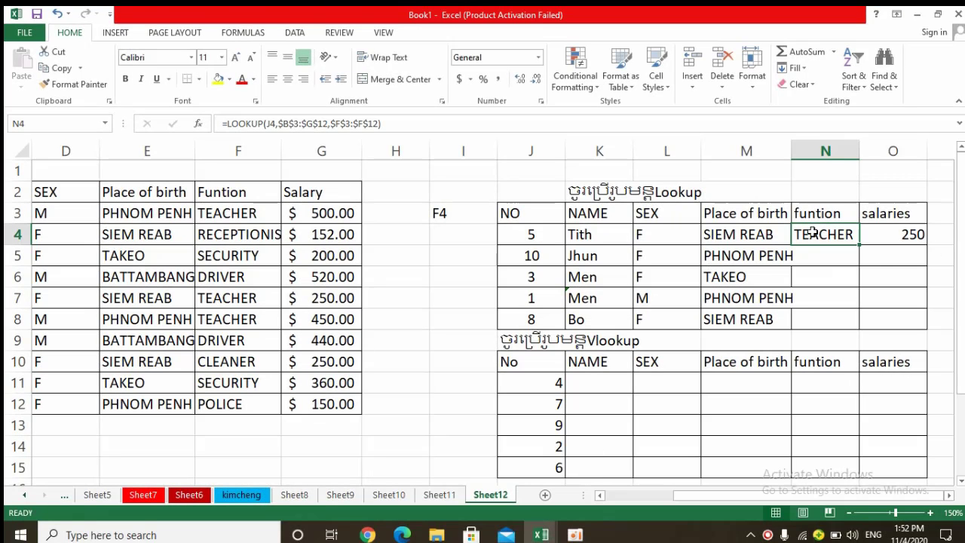
Check the LOOKUP formula in N4 and fill it down through N8 of the Lookup table's funtion column.
{"action": "double_click", "coordinate": [825, 234]}
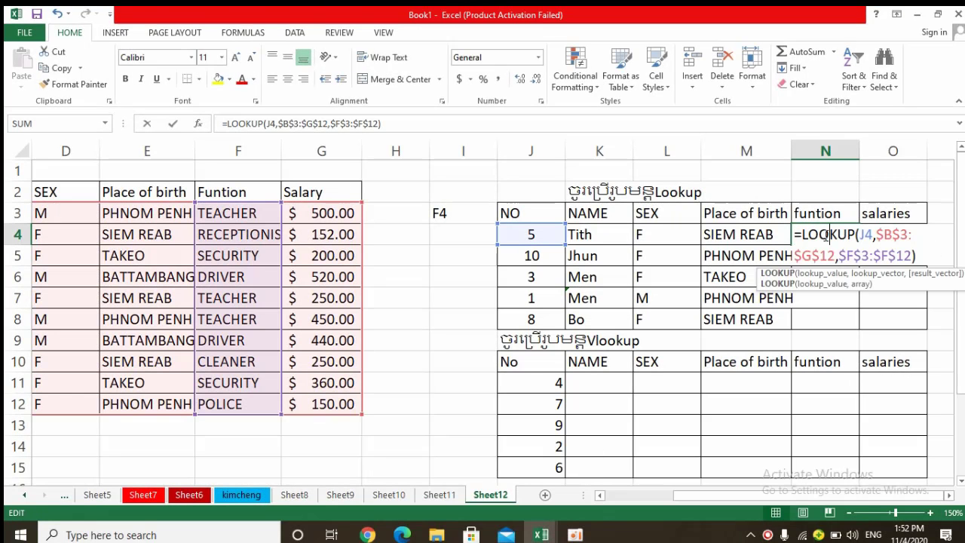
{"action": "left_click", "coordinate": [924, 255]}
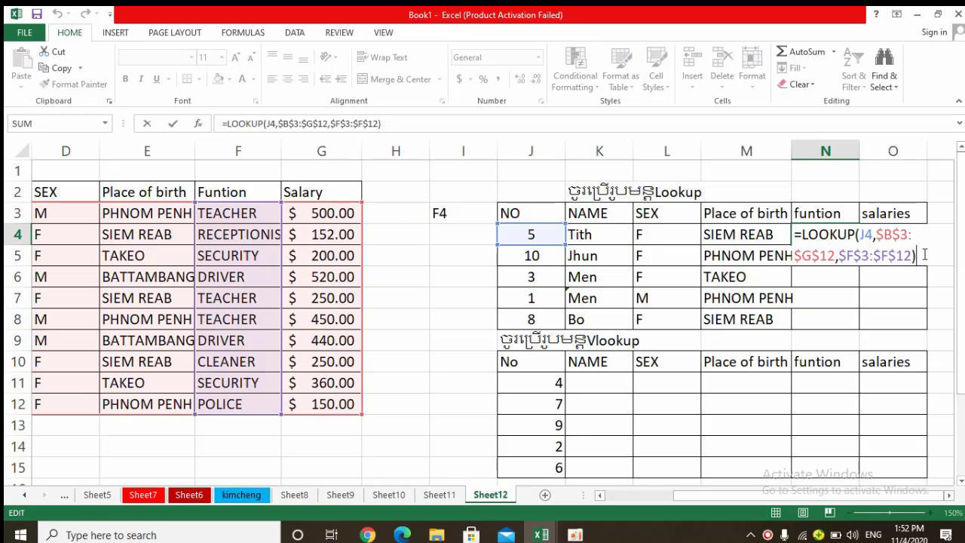
{"action": "key", "text": "Return"}
{"action": "left_click", "coordinate": [825, 235]}
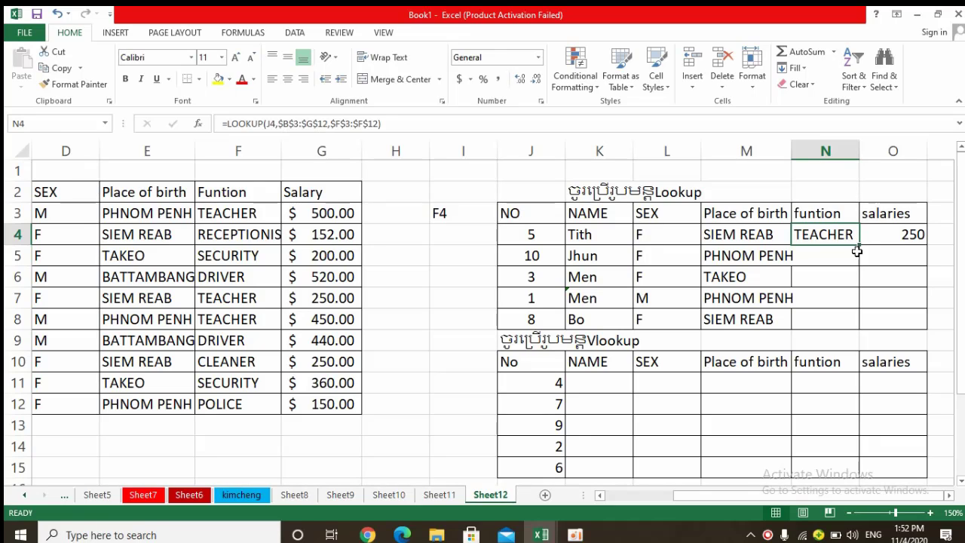
{"action": "left_click_drag", "start_coordinate": [858, 251], "coordinate": [844, 297]}
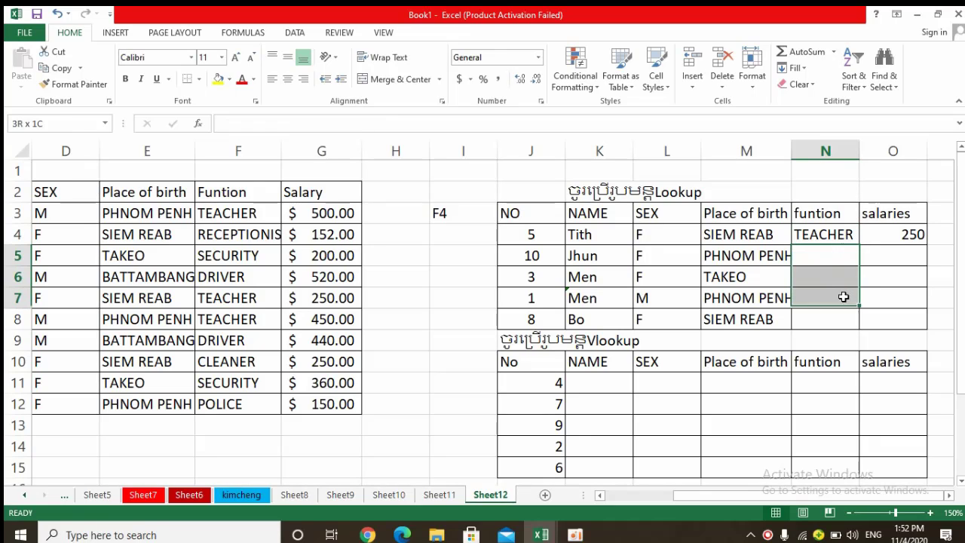
{"action": "left_click", "coordinate": [824, 234]}
{"action": "left_click_drag", "start_coordinate": [859, 244], "coordinate": [828, 324]}
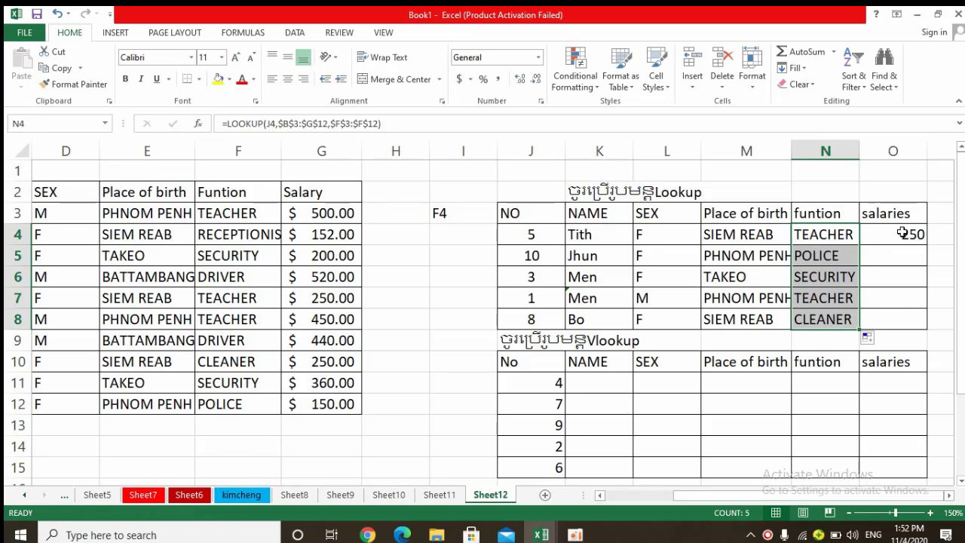
Examine the ranges referenced by the LOOKUP formula in O4 of the salaries column.
{"action": "left_click", "coordinate": [903, 234]}
{"action": "double_click", "coordinate": [903, 234]}
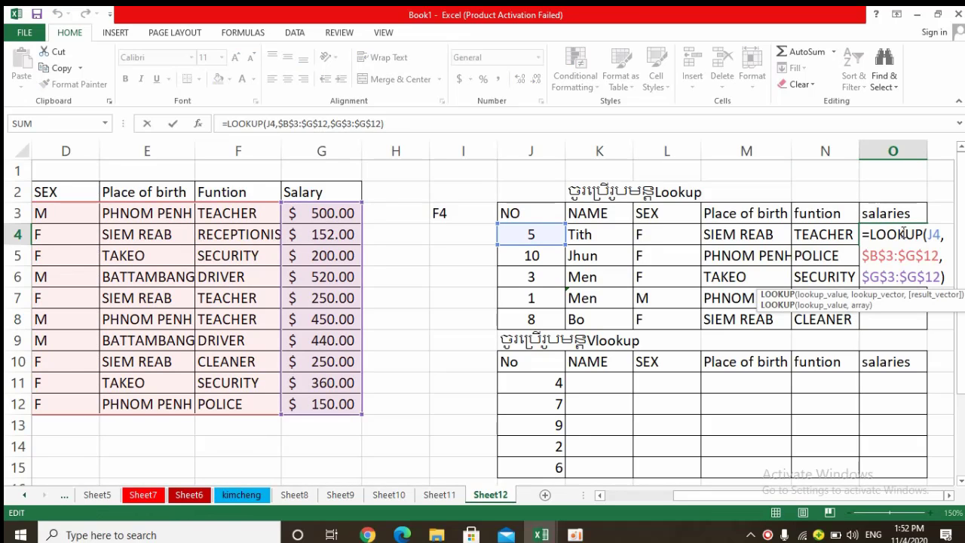
{"action": "key", "text": "Return"}
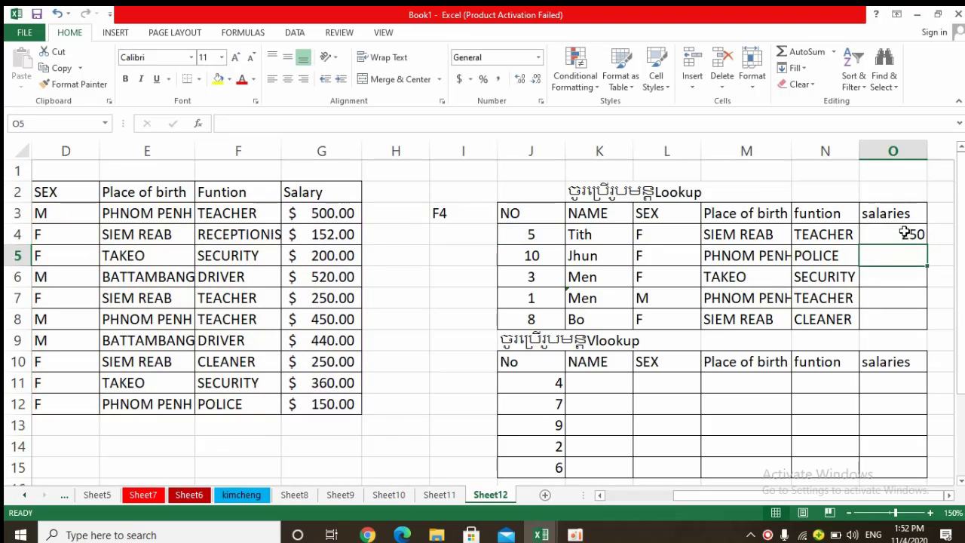
Fill the LOOKUP formula in O4 down through O8 of the salaries column and compare the results with the source table.
{"action": "left_click", "coordinate": [905, 234]}
{"action": "left_click_drag", "start_coordinate": [931, 245], "coordinate": [889, 331]}
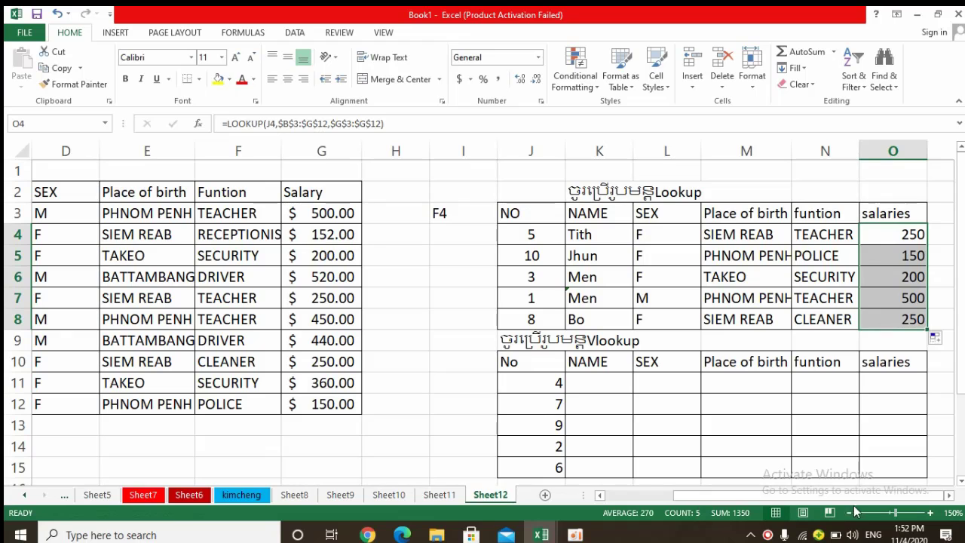
{"action": "left_click_drag", "start_coordinate": [692, 494], "coordinate": [625, 493]}
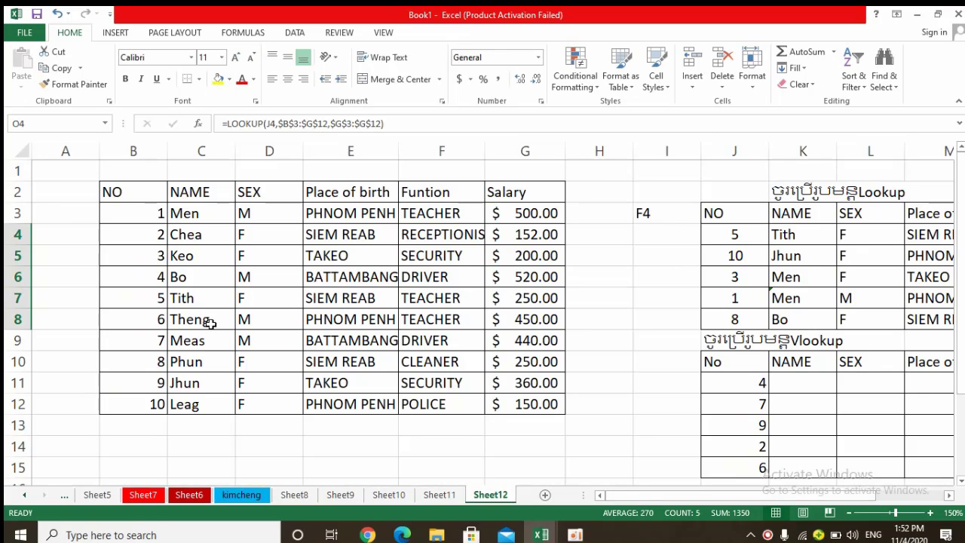
{"action": "left_click", "coordinate": [450, 296]}
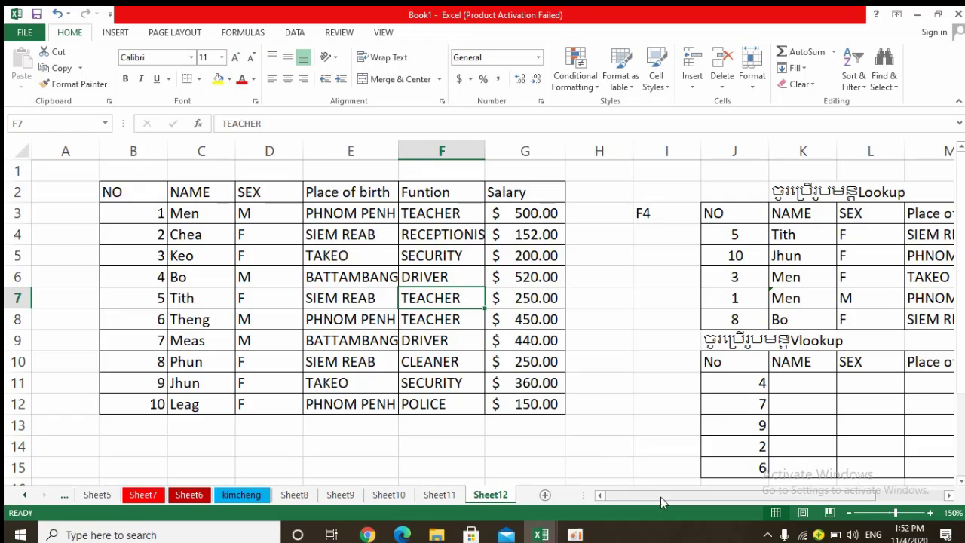
{"action": "left_click_drag", "start_coordinate": [660, 497], "coordinate": [602, 491]}
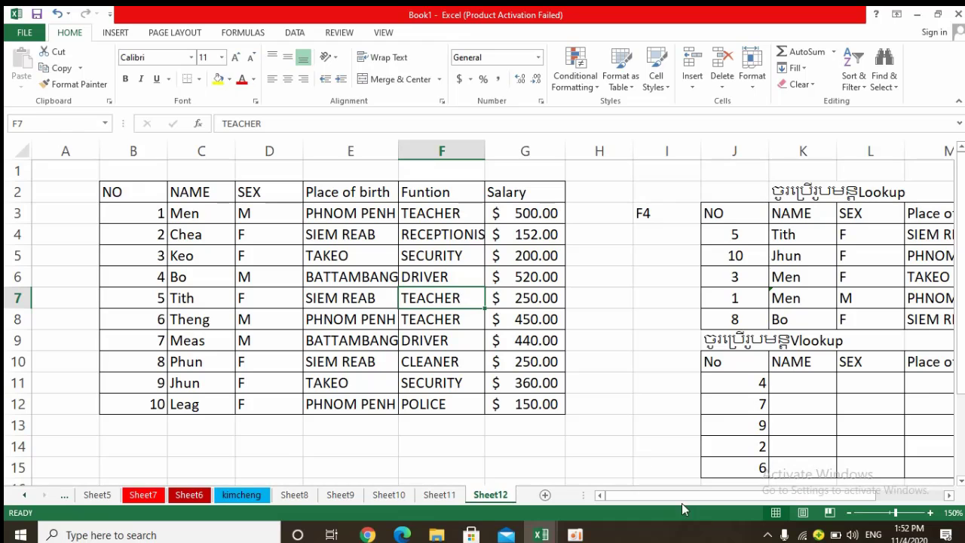
{"action": "left_click_drag", "start_coordinate": [651, 491], "coordinate": [741, 494]}
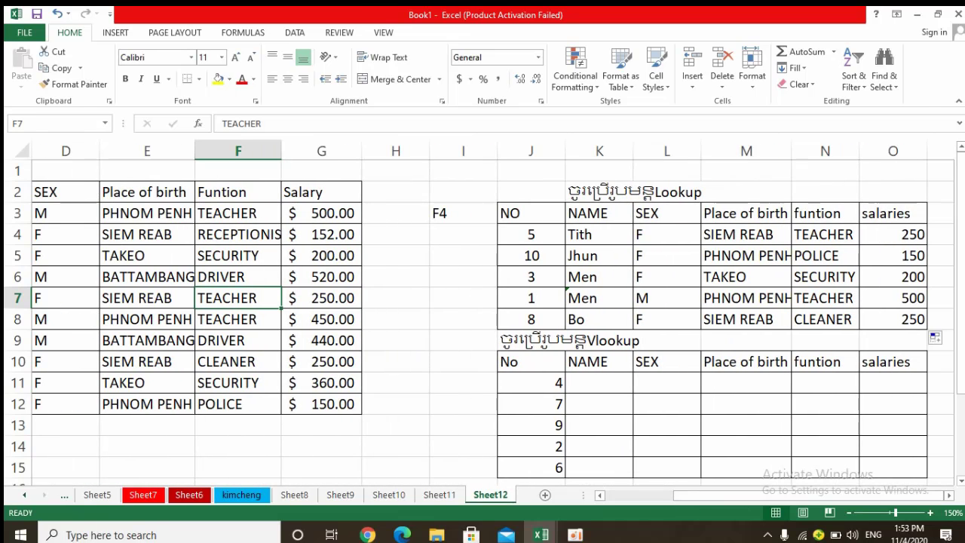
Enter =VLOOKUP(J11,B2:G12,2) in K11, the first NAME cell of the Vlookup table.
{"action": "left_click_drag", "start_coordinate": [961, 317], "coordinate": [961, 361]}
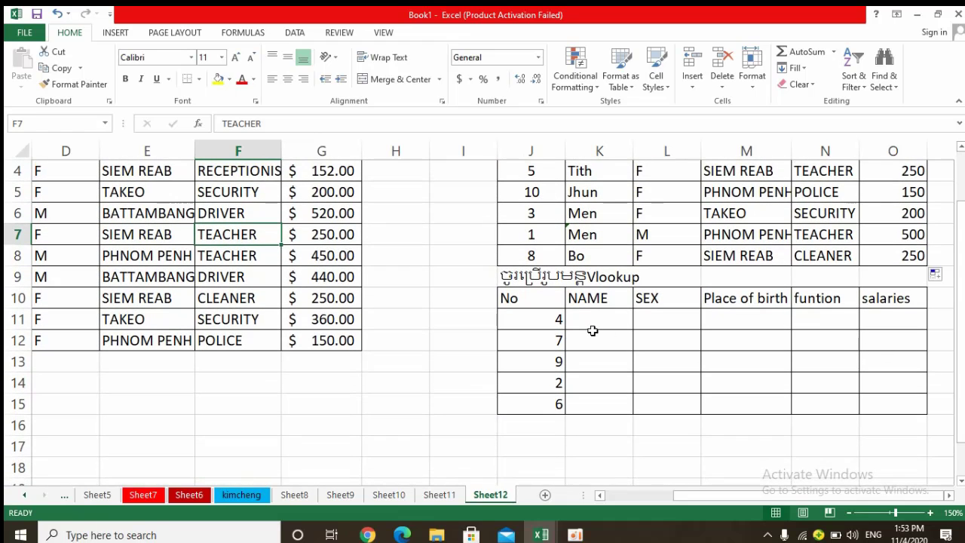
{"action": "left_click", "coordinate": [581, 319]}
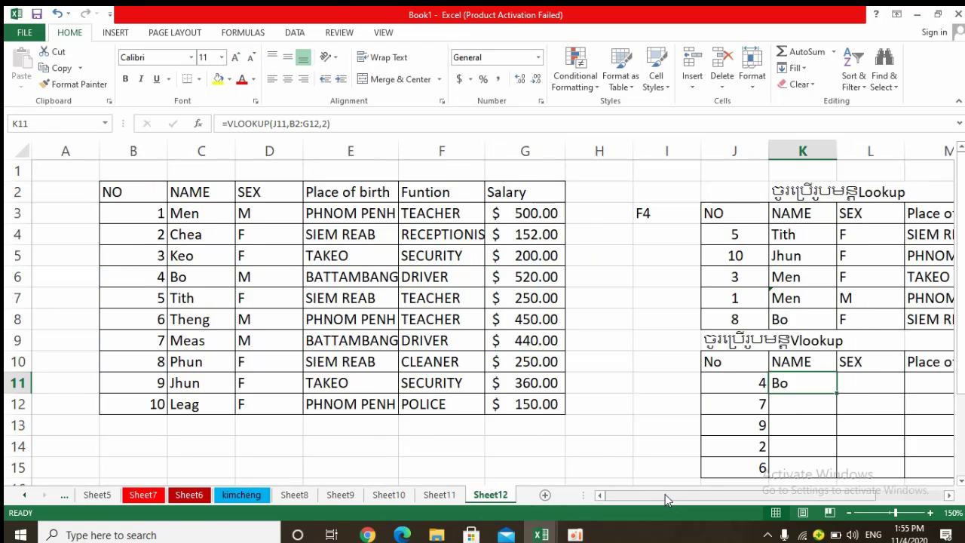
{"action": "left_click_drag", "start_coordinate": [667, 498], "coordinate": [719, 497]}
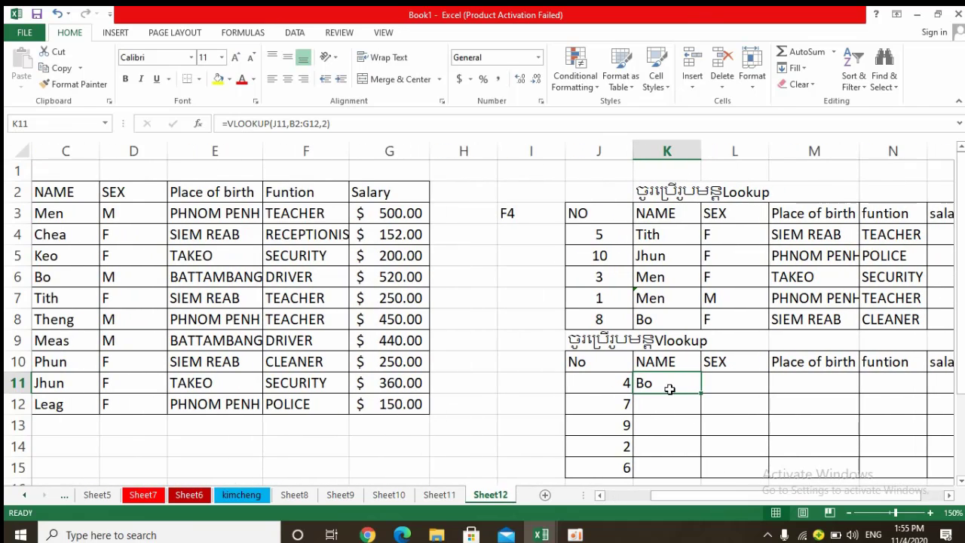
Make the end of the table range absolute in the K11 VLOOKUP formula so that it reads B2:$G$12.
{"action": "double_click", "coordinate": [670, 386]}
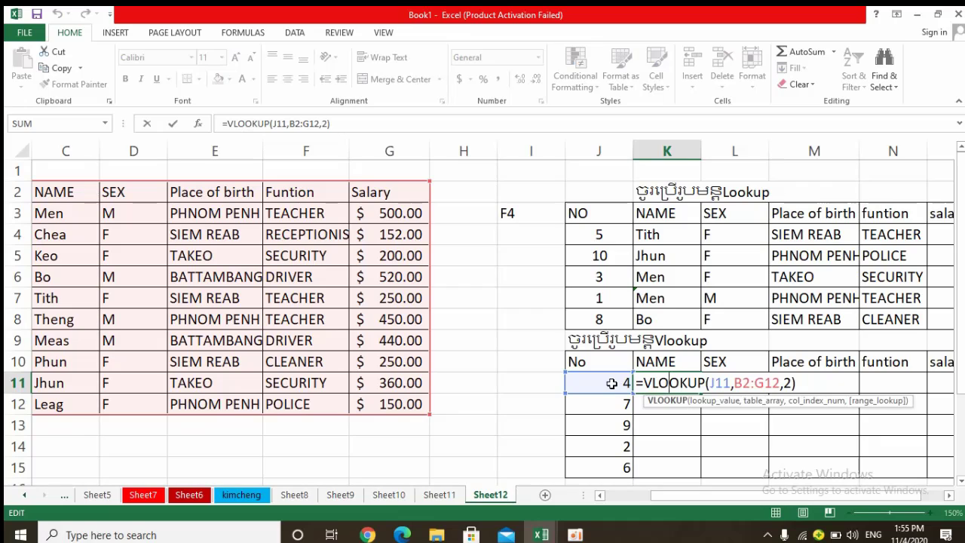
{"action": "left_click", "coordinate": [756, 383]}
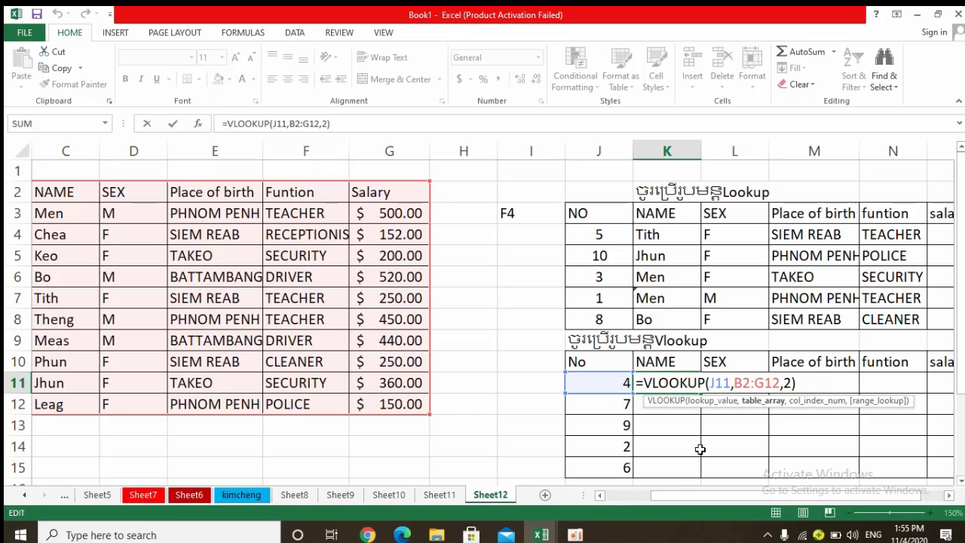
{"action": "left_click", "coordinate": [575, 534]}
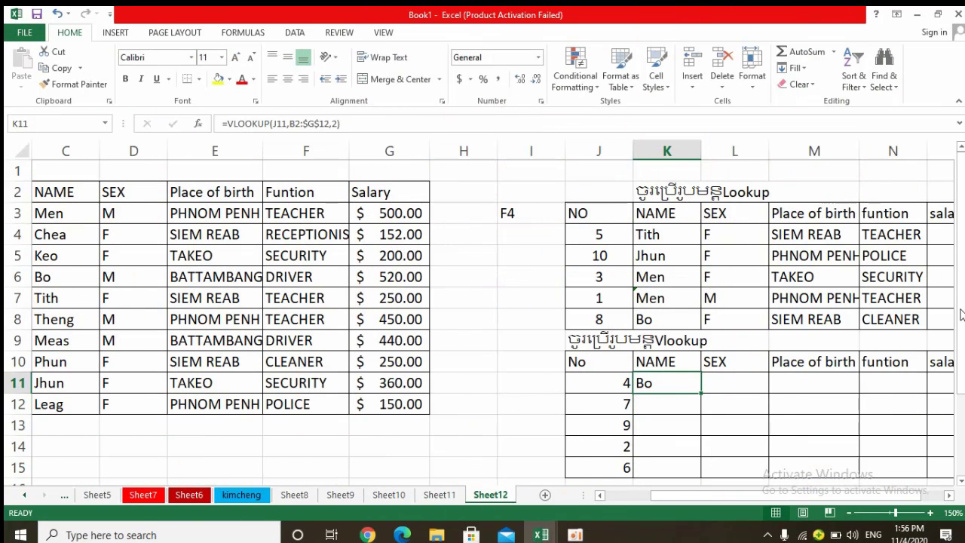
Examine the lookup value, table range and column index of the K11 VLOOKUP formula against the source table.
{"action": "scroll", "coordinate": [954, 390], "scroll_direction": "down", "scroll_amount": 1}
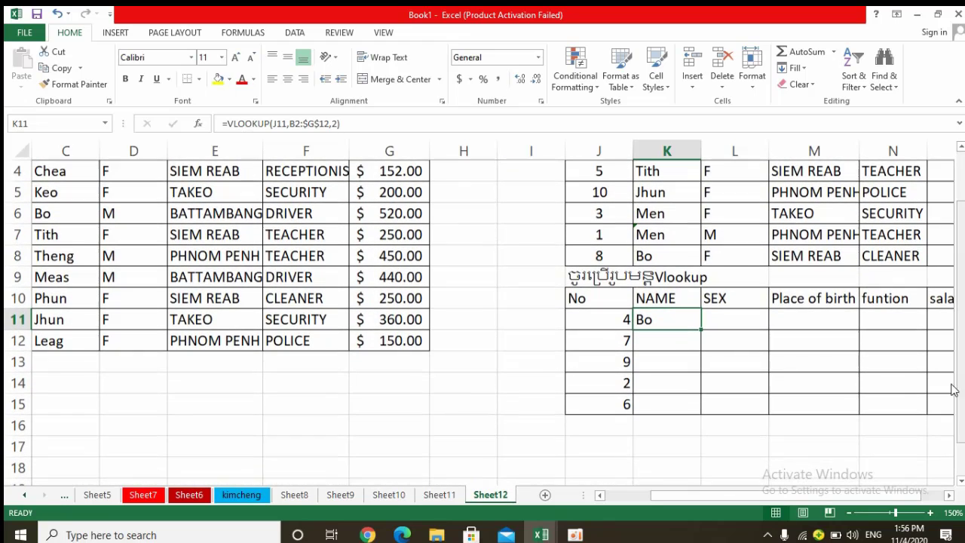
{"action": "left_click_drag", "start_coordinate": [894, 496], "coordinate": [924, 496]}
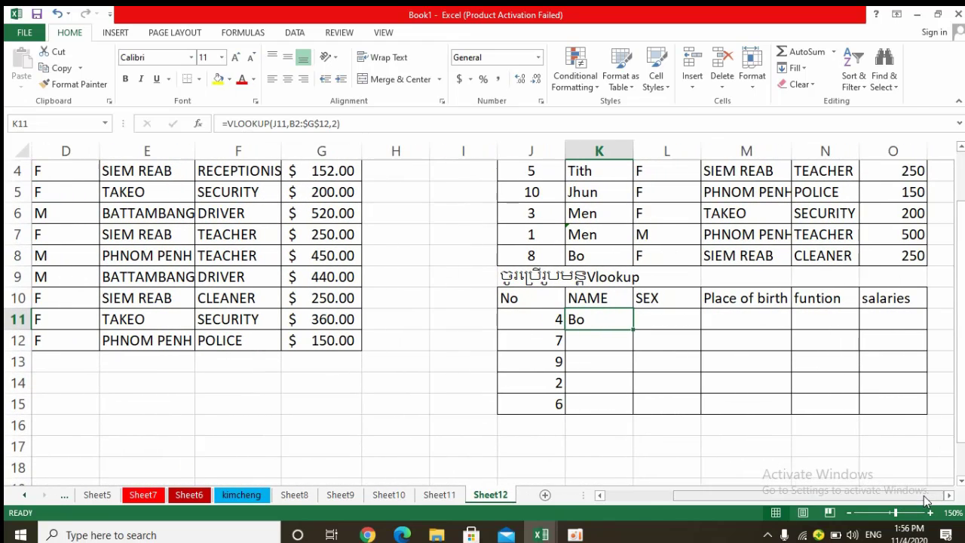
{"action": "double_click", "coordinate": [608, 319]}
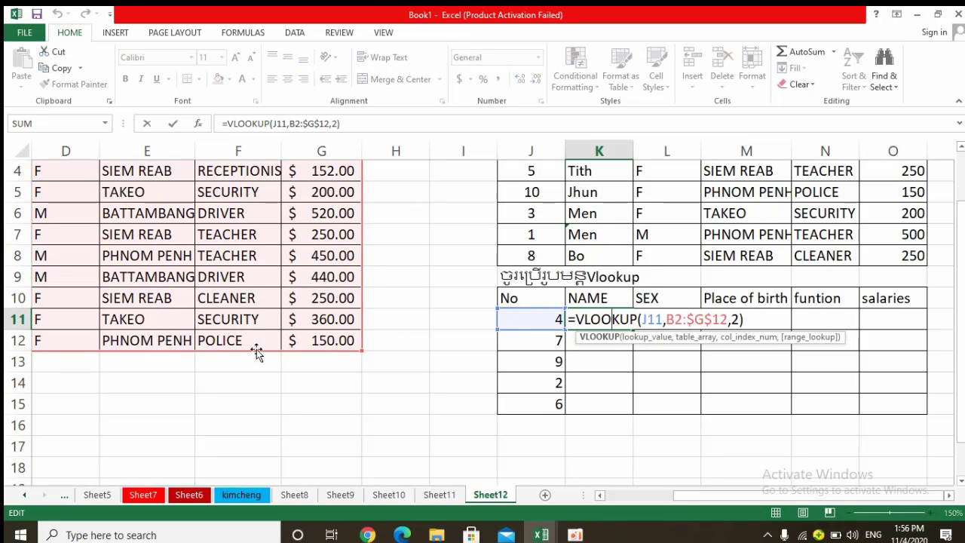
{"action": "left_click_drag", "start_coordinate": [748, 498], "coordinate": [673, 495]}
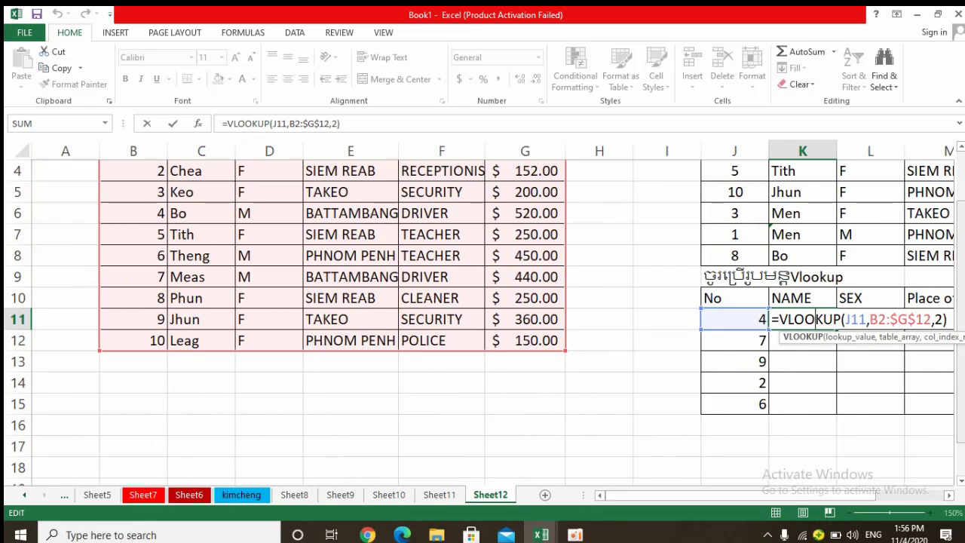
{"action": "left_click_drag", "start_coordinate": [962, 339], "coordinate": [962, 297]}
{"action": "left_click_drag", "start_coordinate": [726, 496], "coordinate": [806, 491]}
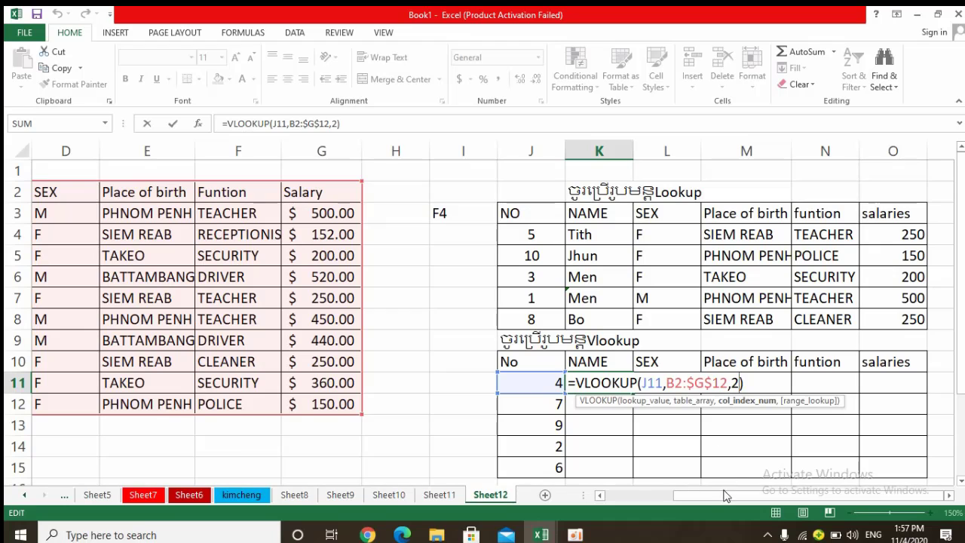
{"action": "left_click_drag", "start_coordinate": [728, 498], "coordinate": [651, 500]}
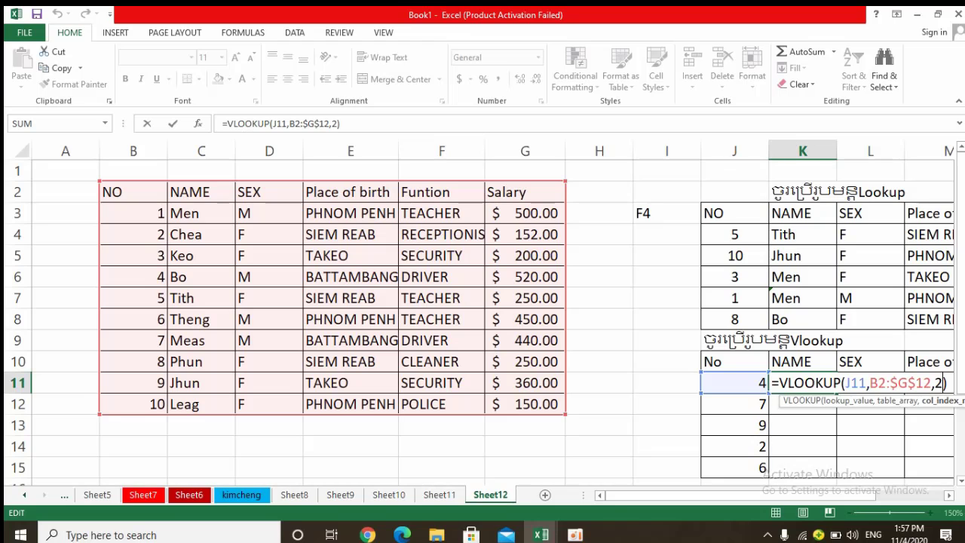
{"action": "left_click_drag", "start_coordinate": [832, 496], "coordinate": [900, 493]}
{"action": "key", "text": "Return"}
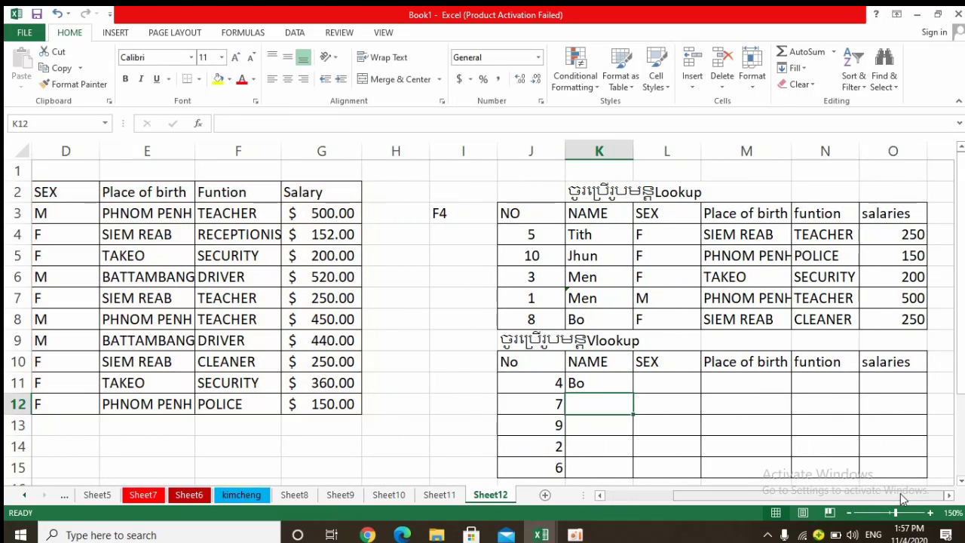
Recheck the VLOOKUP formula in K11 and fill it down through K15 of the Vlookup table's NAME column.
{"action": "double_click", "coordinate": [611, 385]}
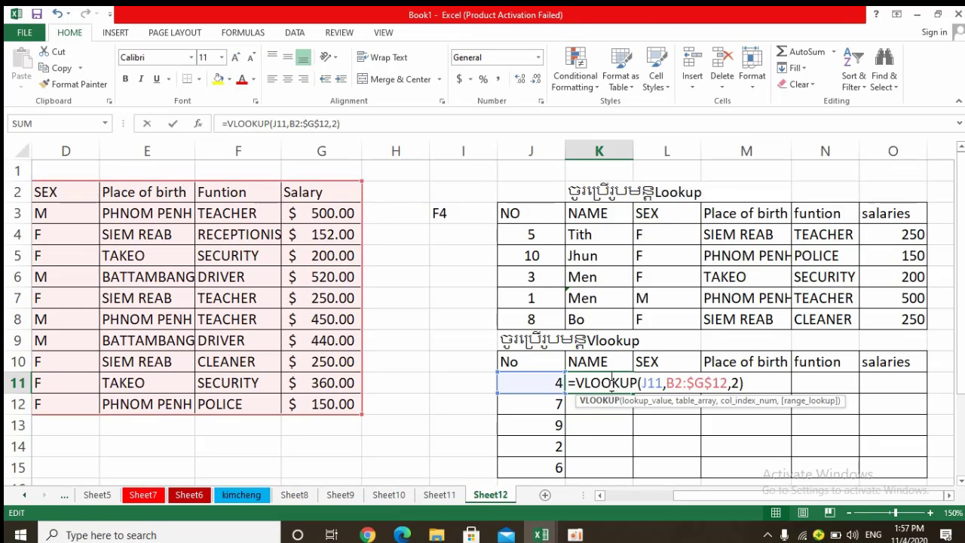
{"action": "key", "text": "Return"}
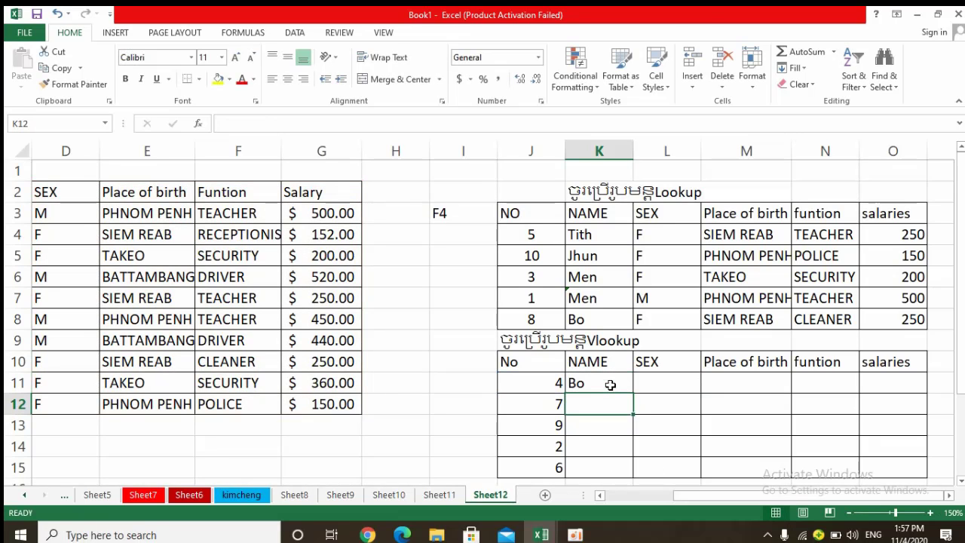
{"action": "left_click", "coordinate": [611, 385]}
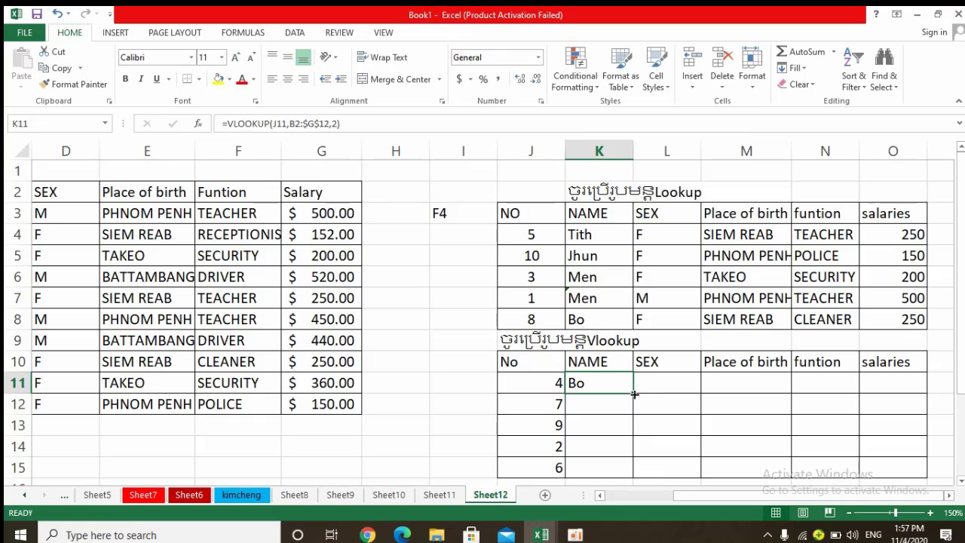
{"action": "left_click_drag", "start_coordinate": [634, 393], "coordinate": [632, 477]}
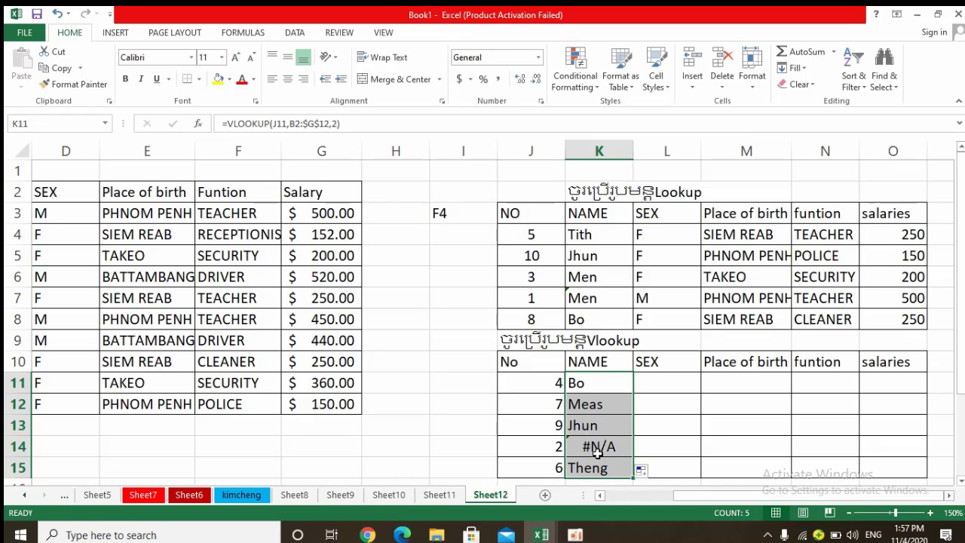
Correct the K14 VLOOKUP formula's table range to B3:$G$12 and check the names against the source table.
{"action": "double_click", "coordinate": [598, 451]}
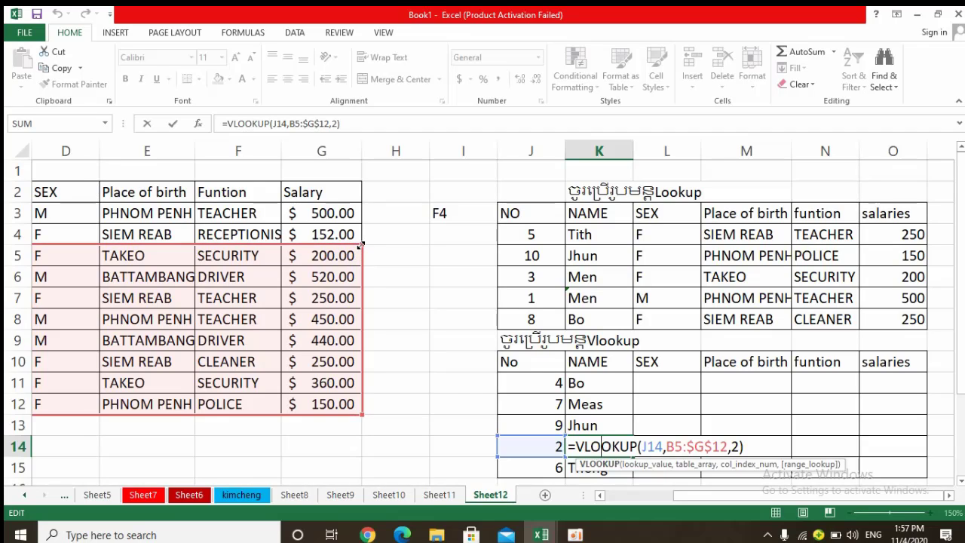
{"action": "left_click_drag", "start_coordinate": [362, 244], "coordinate": [362, 212]}
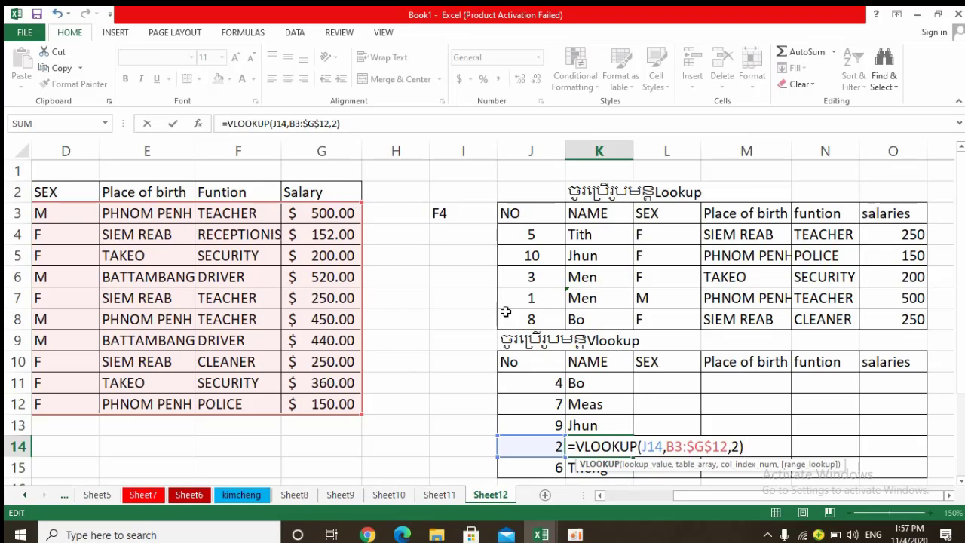
{"action": "key", "text": "Return"}
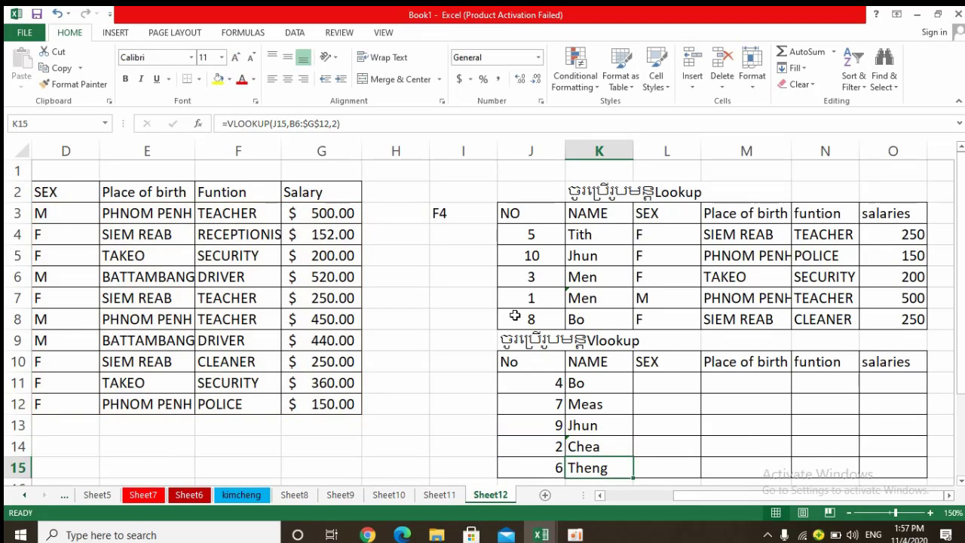
{"action": "left_click_drag", "start_coordinate": [703, 497], "coordinate": [627, 496]}
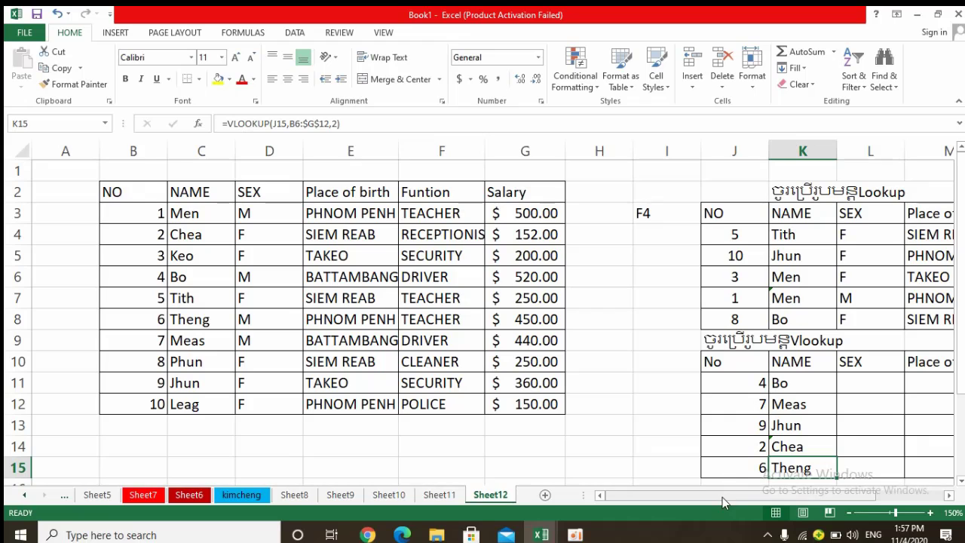
{"action": "left_click_drag", "start_coordinate": [723, 497], "coordinate": [794, 486]}
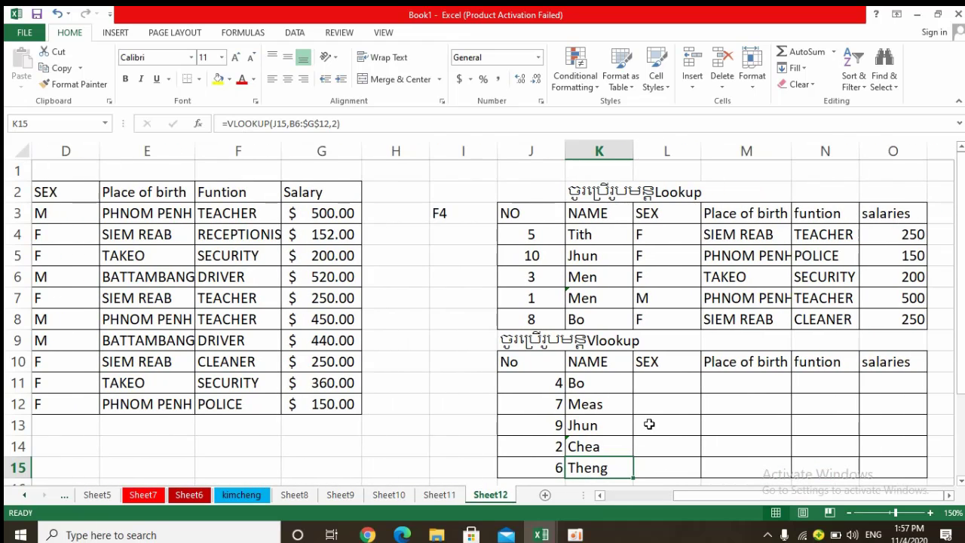
Copy the K11 formula into L11 under SEX and change its lookup value to J11 and its column index to 3.
{"action": "left_click", "coordinate": [590, 385]}
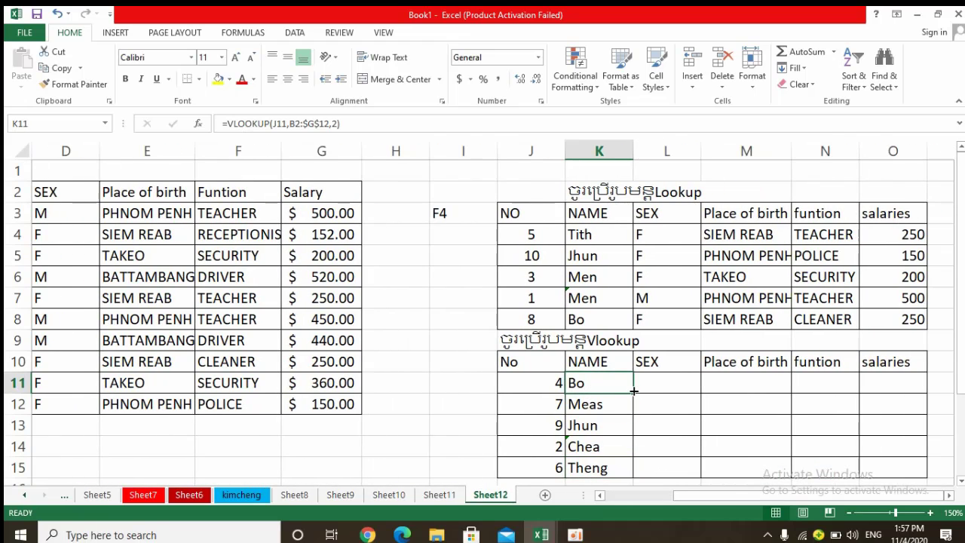
{"action": "left_click_drag", "start_coordinate": [633, 391], "coordinate": [701, 383]}
{"action": "double_click", "coordinate": [660, 383]}
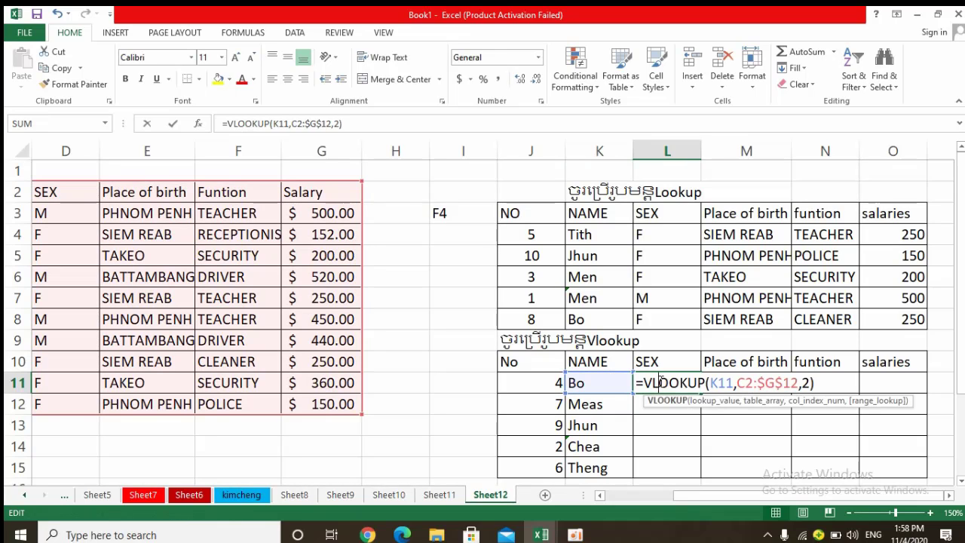
{"action": "left_click", "coordinate": [543, 382]}
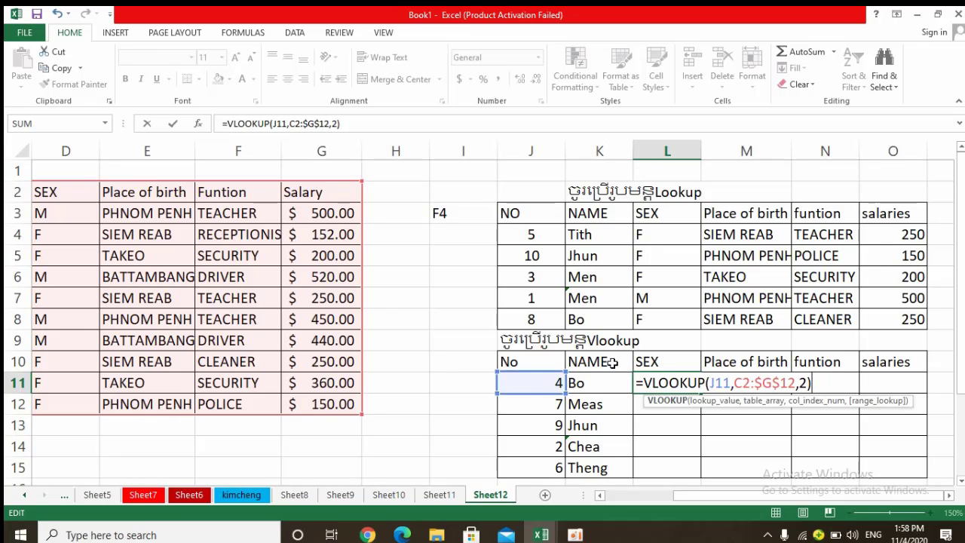
{"action": "left_click", "coordinate": [806, 383]}
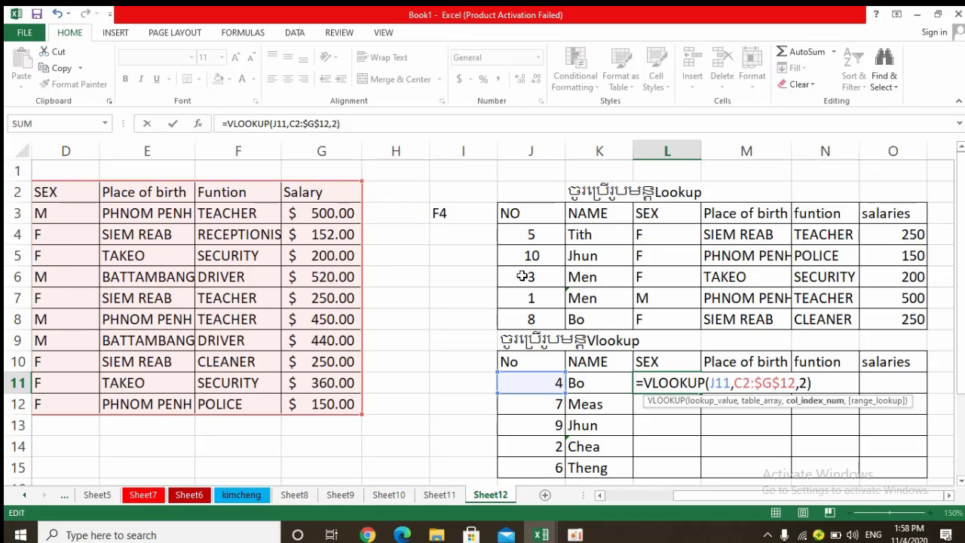
{"action": "key", "text": "BackSpace"}
{"action": "type", "text": "3"}
{"action": "key", "text": "Return"}
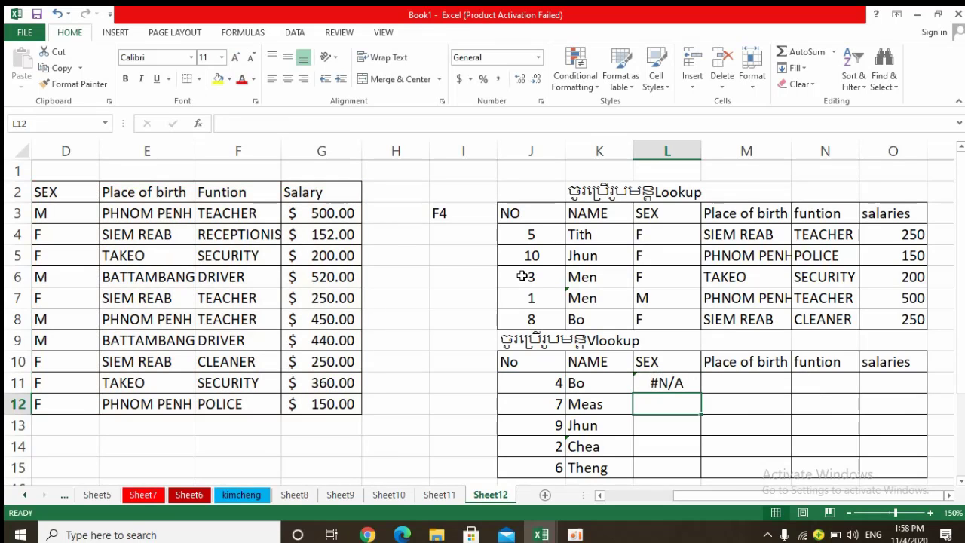
Correct the table range of the L11 VLOOKUP formula to B2:$G$12 so it includes the source table's NO column.
{"action": "double_click", "coordinate": [660, 384]}
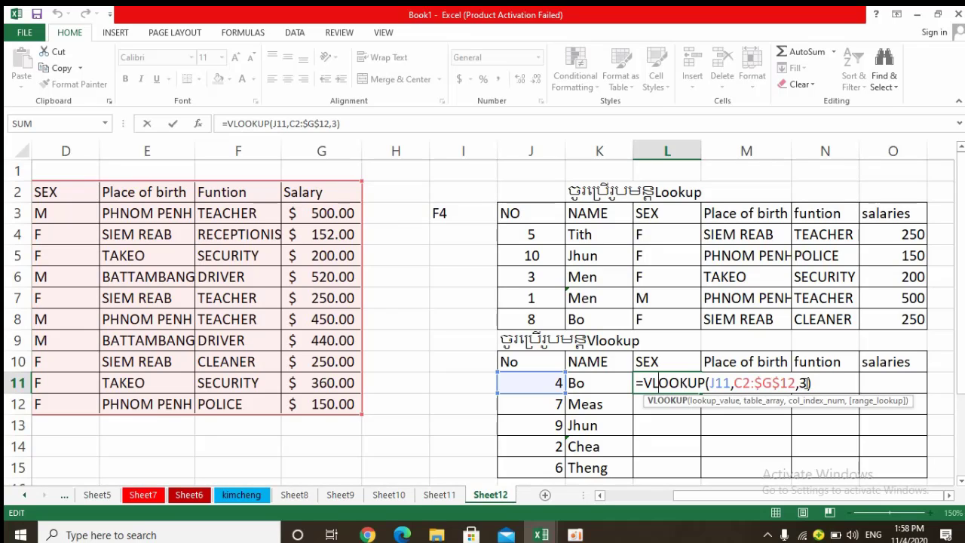
{"action": "left_click", "coordinate": [806, 382]}
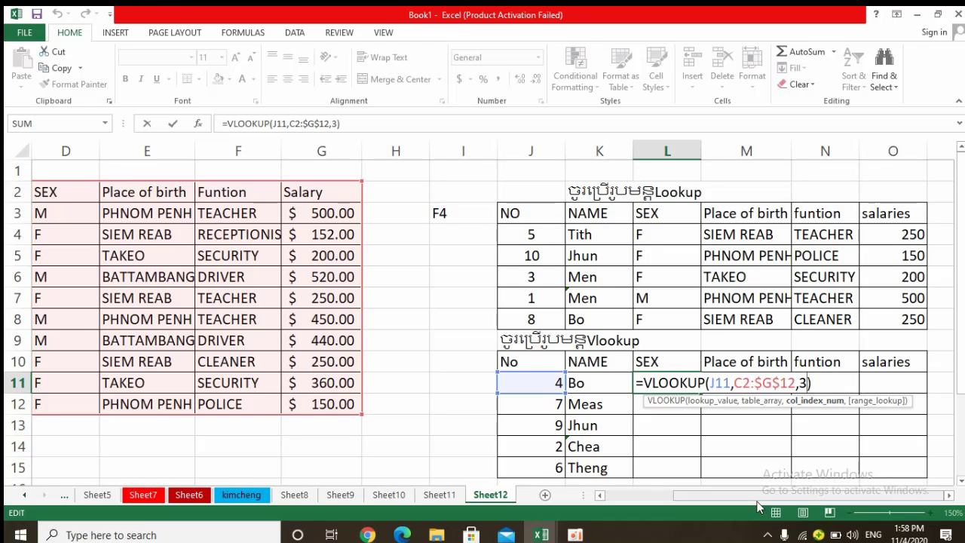
{"action": "left_click_drag", "start_coordinate": [760, 500], "coordinate": [687, 494]}
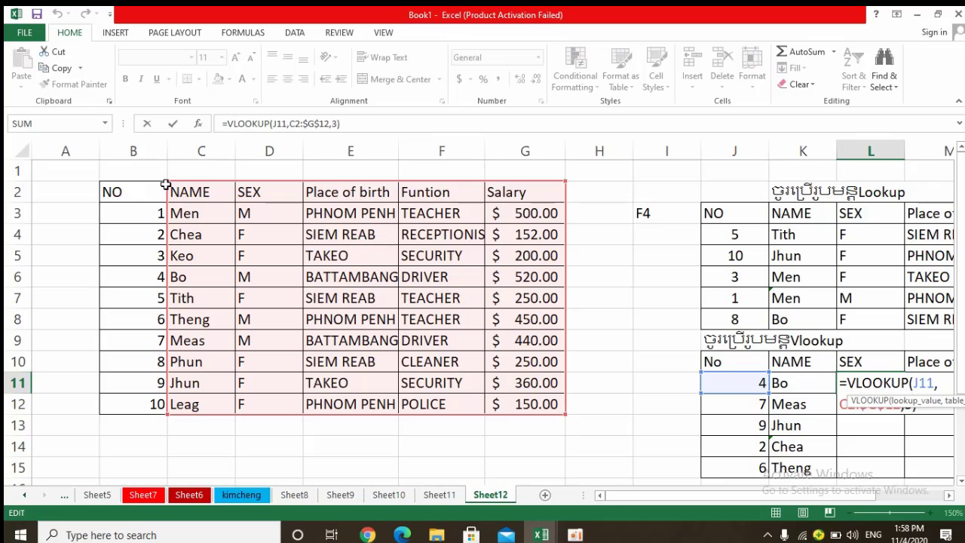
{"action": "left_click_drag", "start_coordinate": [168, 184], "coordinate": [114, 187]}
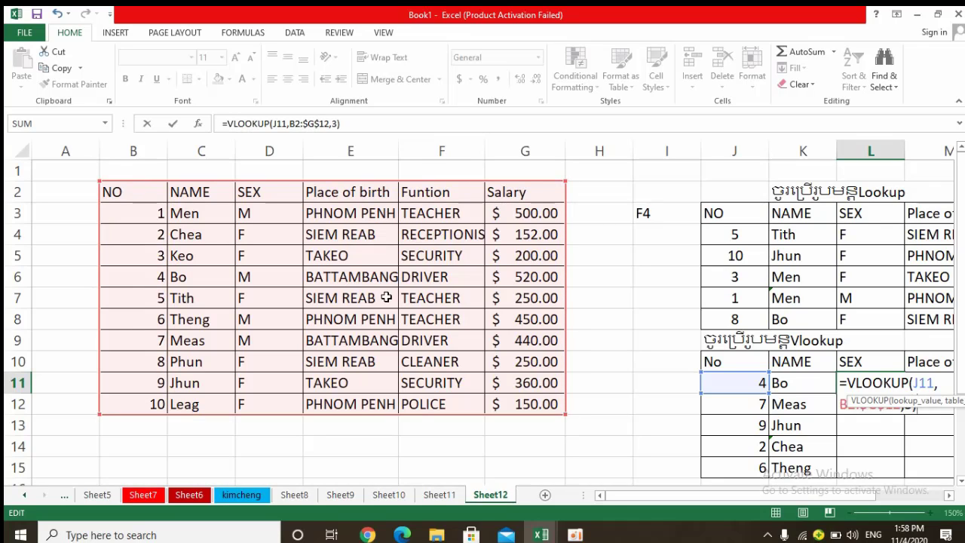
{"action": "left_click_drag", "start_coordinate": [672, 491], "coordinate": [730, 494]}
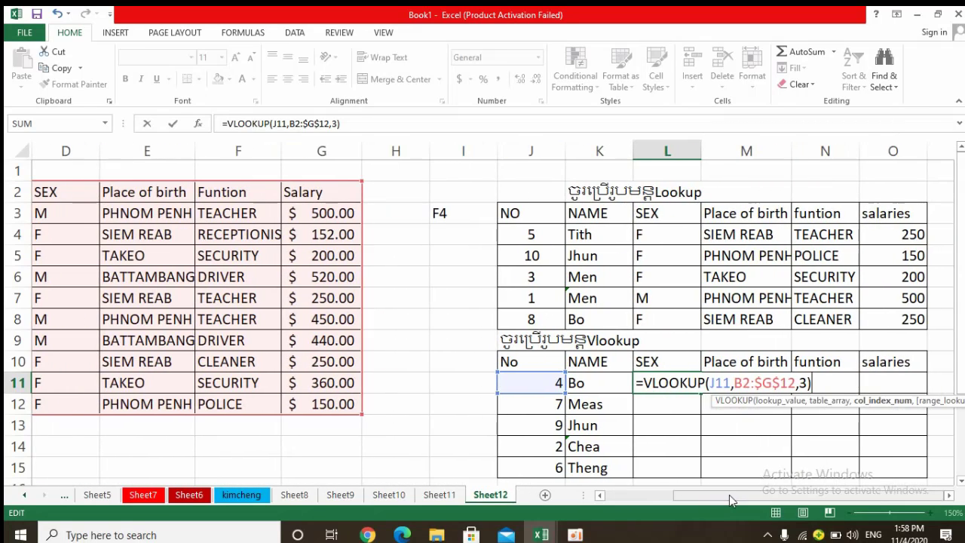
{"action": "key", "text": "Return"}
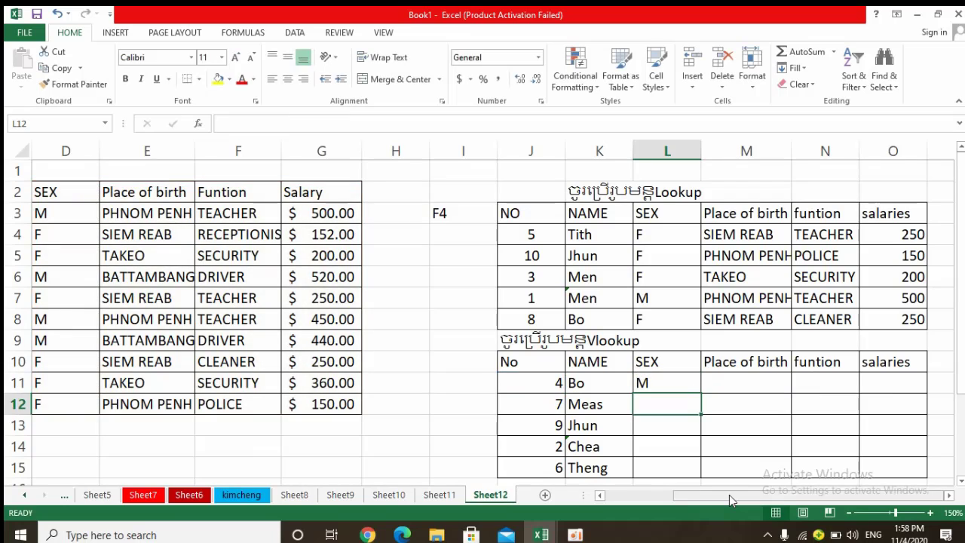
Fill the L11 formula down through L15 in the SEX column and check the table range used in L12.
{"action": "left_click", "coordinate": [678, 375]}
{"action": "mouse_move", "coordinate": [704, 395]}
{"action": "left_mouse_down"}
{"action": "mouse_move", "coordinate": [701, 475]}
{"action": "mouse_move", "coordinate": [709, 392]}
{"action": "left_mouse_up"}
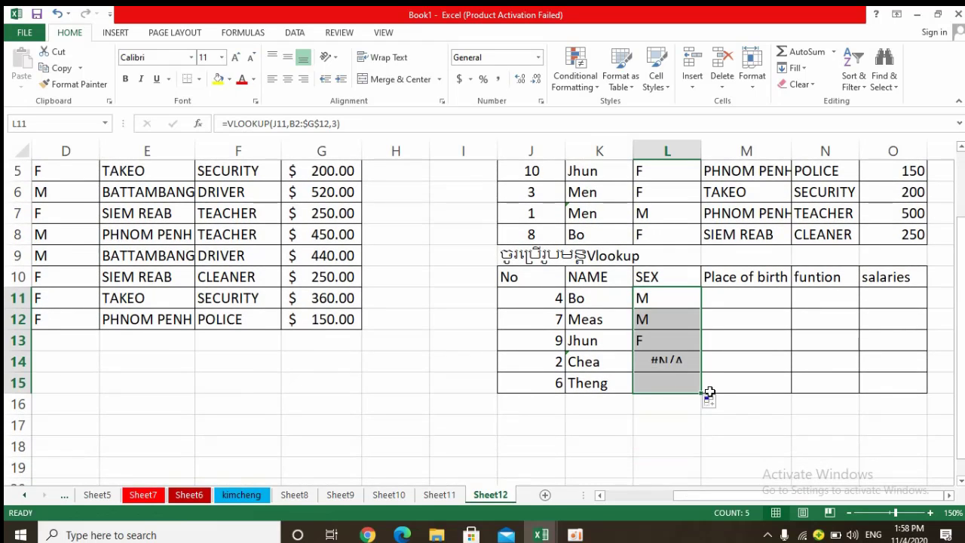
{"action": "left_click_drag", "start_coordinate": [709, 500], "coordinate": [618, 479]}
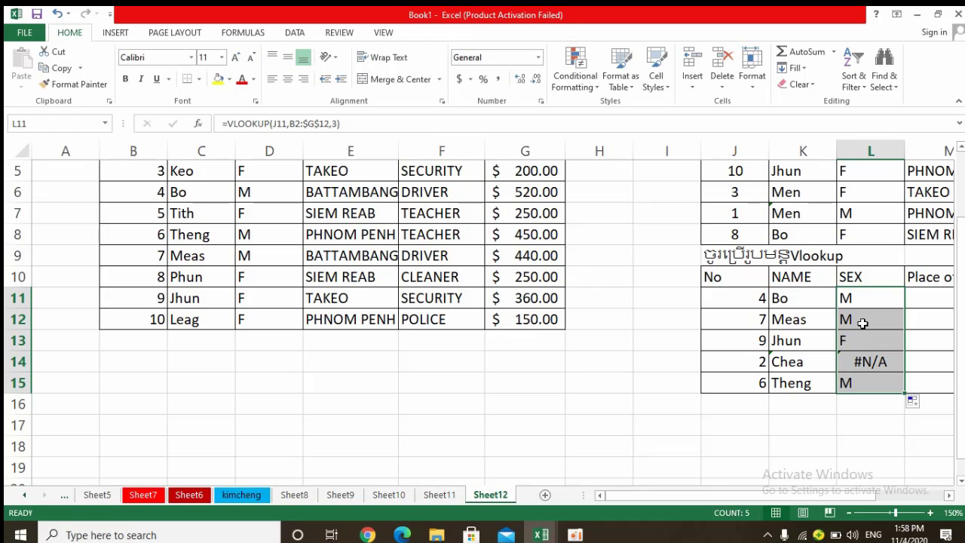
{"action": "double_click", "coordinate": [862, 319]}
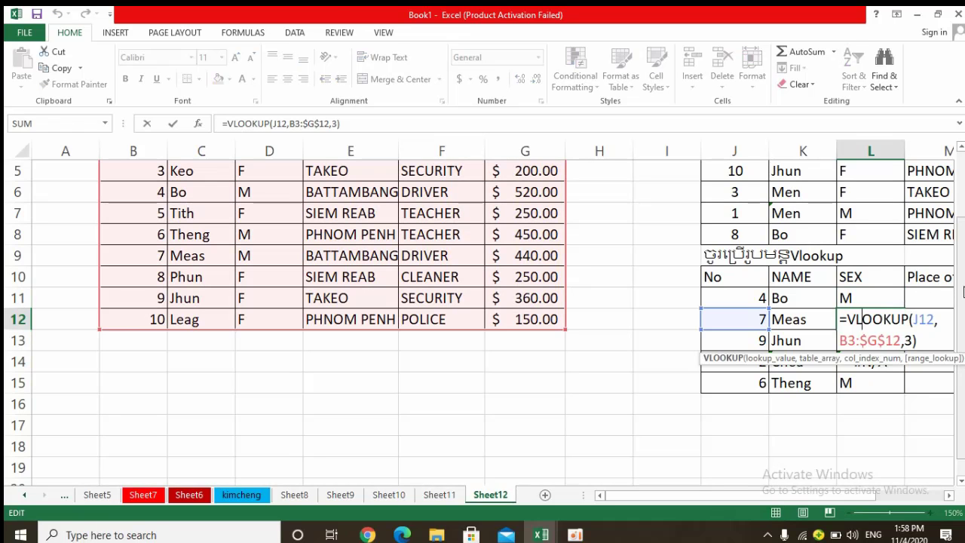
{"action": "left_click_drag", "start_coordinate": [960, 298], "coordinate": [961, 285]}
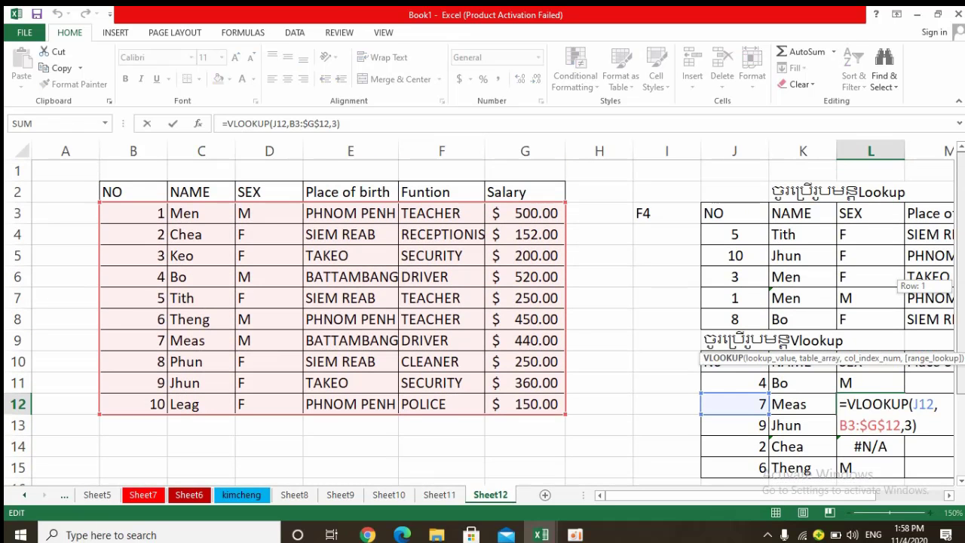
{"action": "left_click_drag", "start_coordinate": [961, 233], "coordinate": [960, 282]}
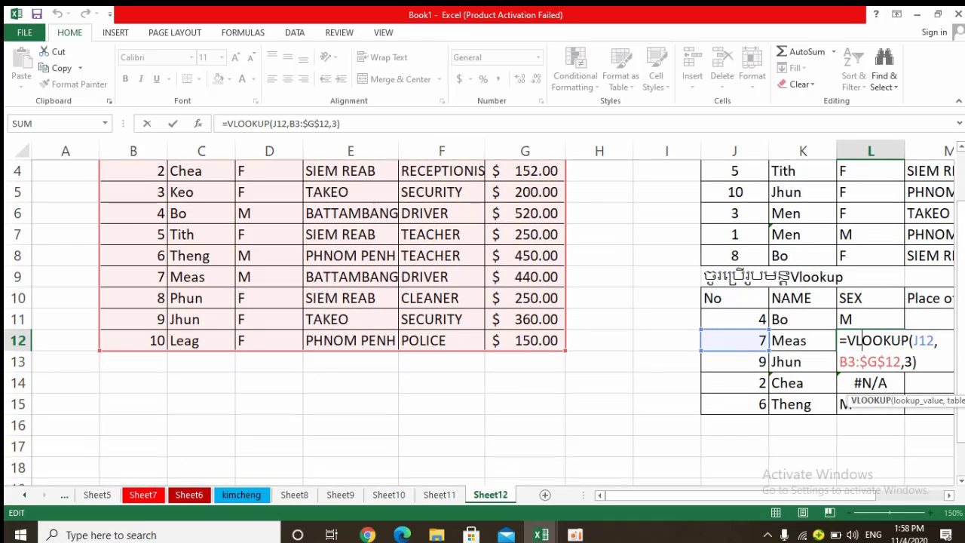
{"action": "key", "text": "Return"}
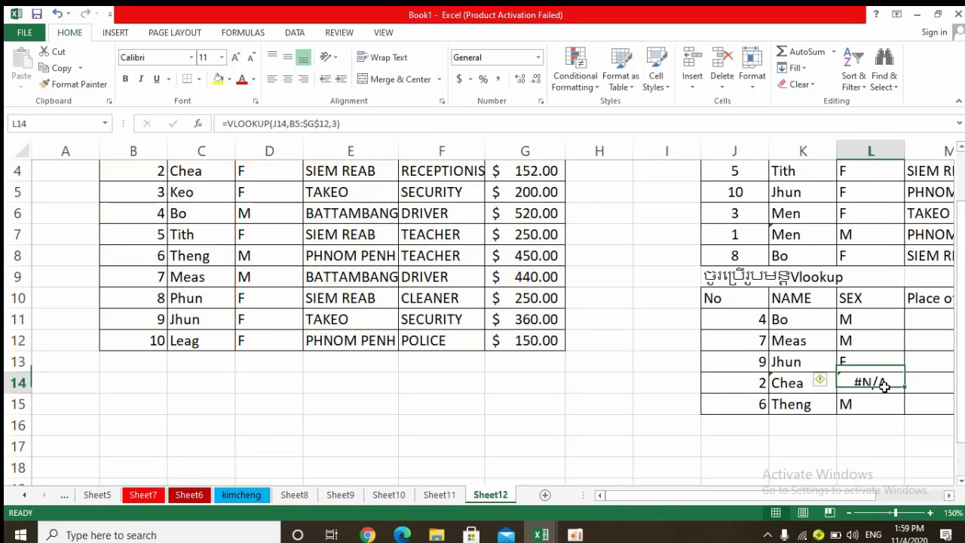
Extend the VLOOKUP table range to B2:$G$12 in L14 and to B3:$G$12 in L15.
{"action": "double_click", "coordinate": [882, 384]}
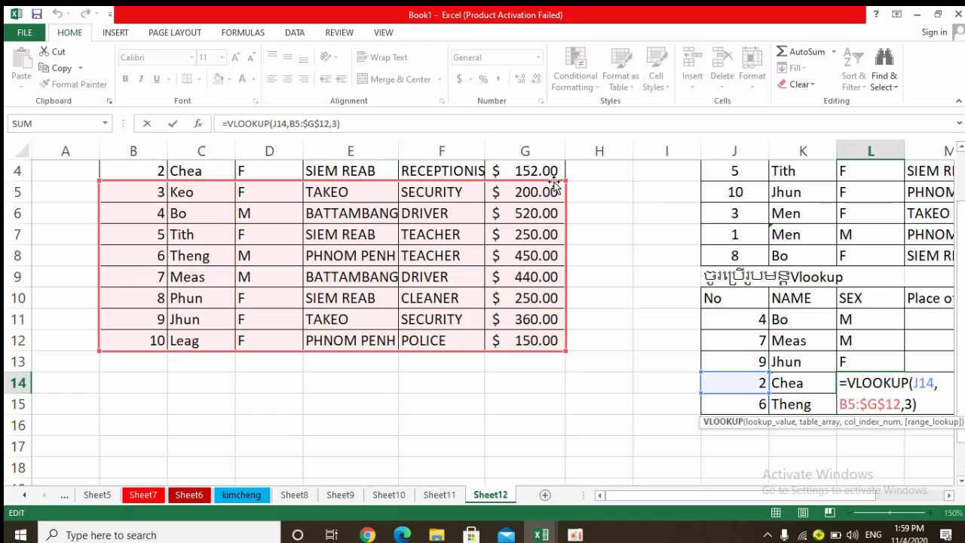
{"action": "mouse_move", "coordinate": [565, 180]}
{"action": "left_mouse_down"}
{"action": "mouse_move", "coordinate": [571, 129]}
{"action": "mouse_move", "coordinate": [569, 195]}
{"action": "left_mouse_up"}
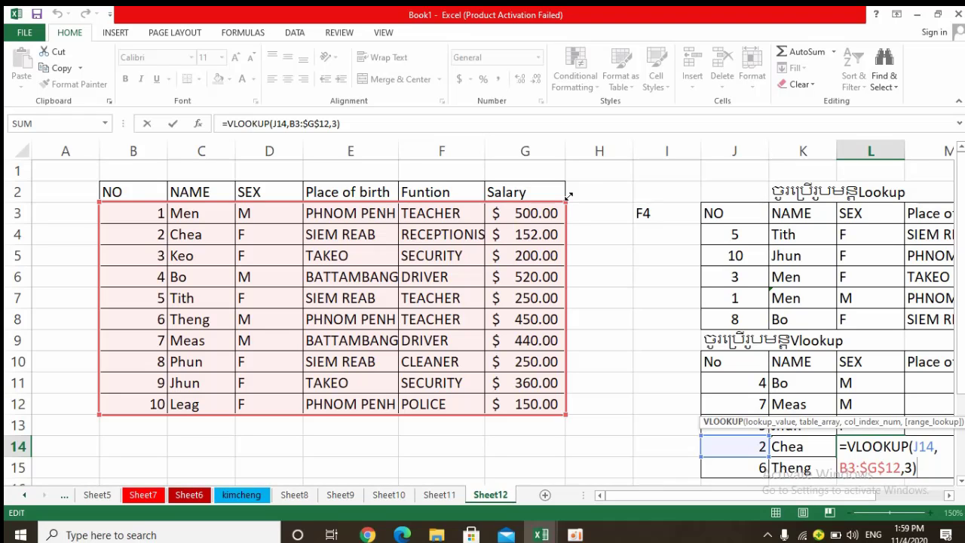
{"action": "left_click_drag", "start_coordinate": [570, 196], "coordinate": [572, 187]}
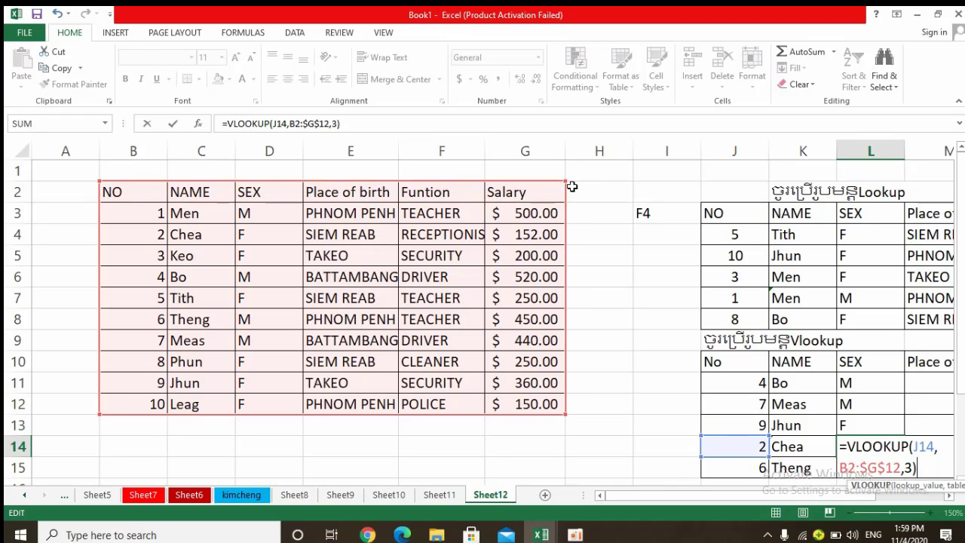
{"action": "key", "text": "Return"}
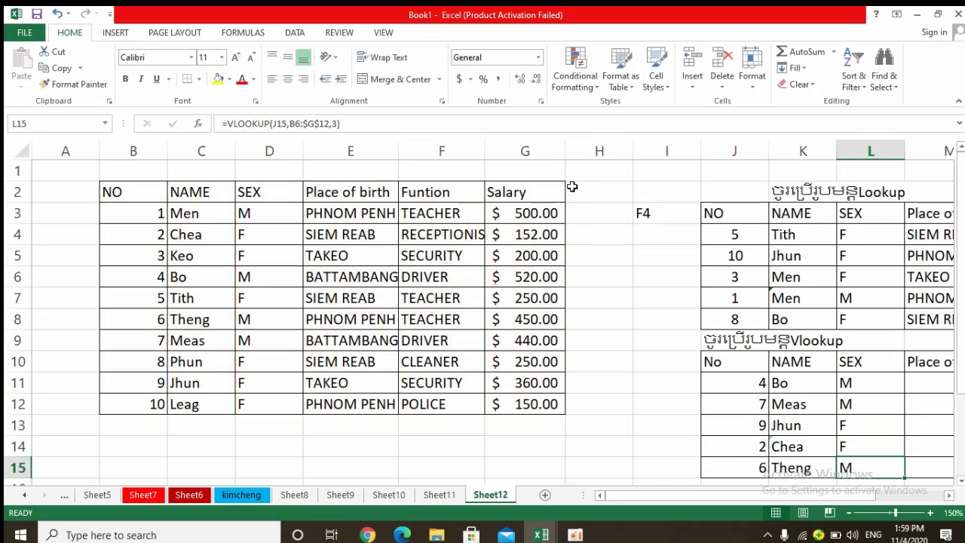
{"action": "double_click", "coordinate": [876, 466]}
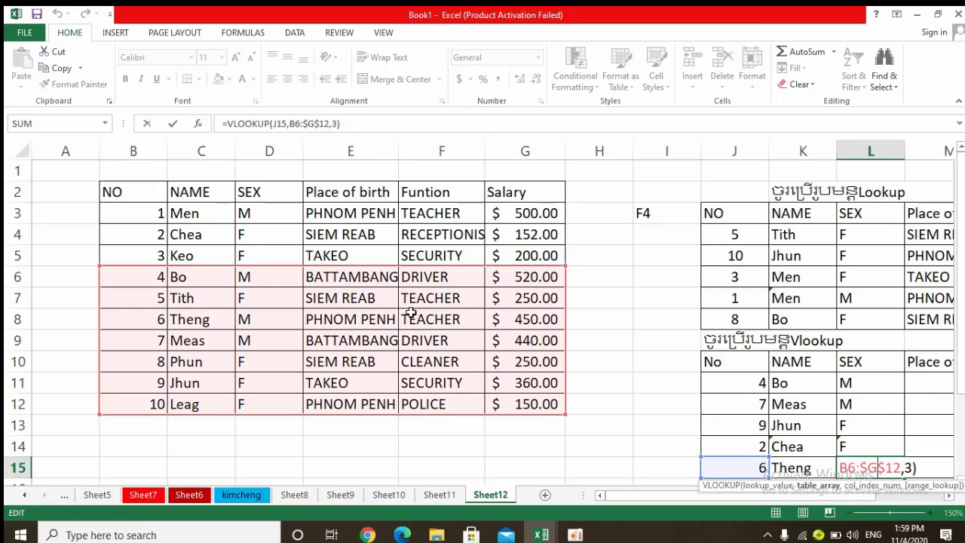
{"action": "left_click_drag", "start_coordinate": [566, 267], "coordinate": [574, 209]}
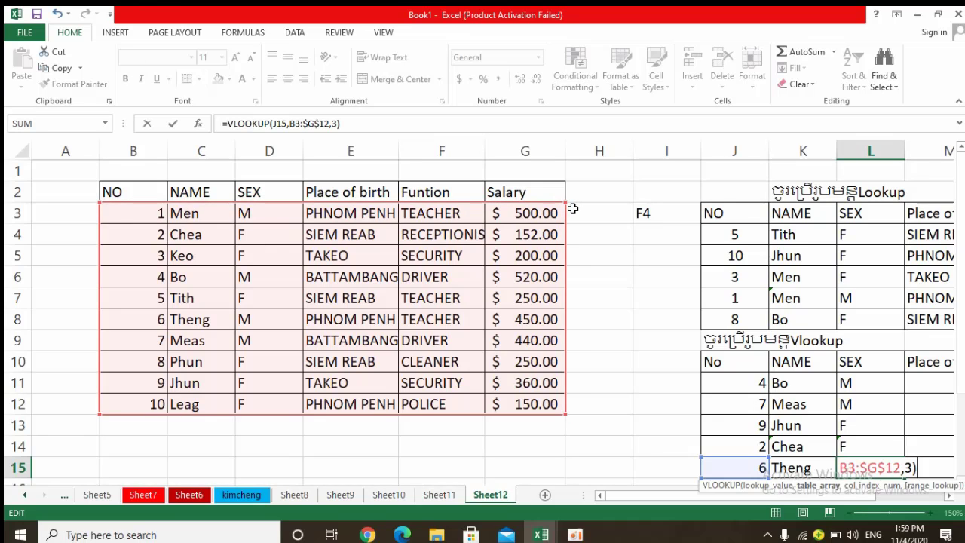
{"action": "key", "text": "Return"}
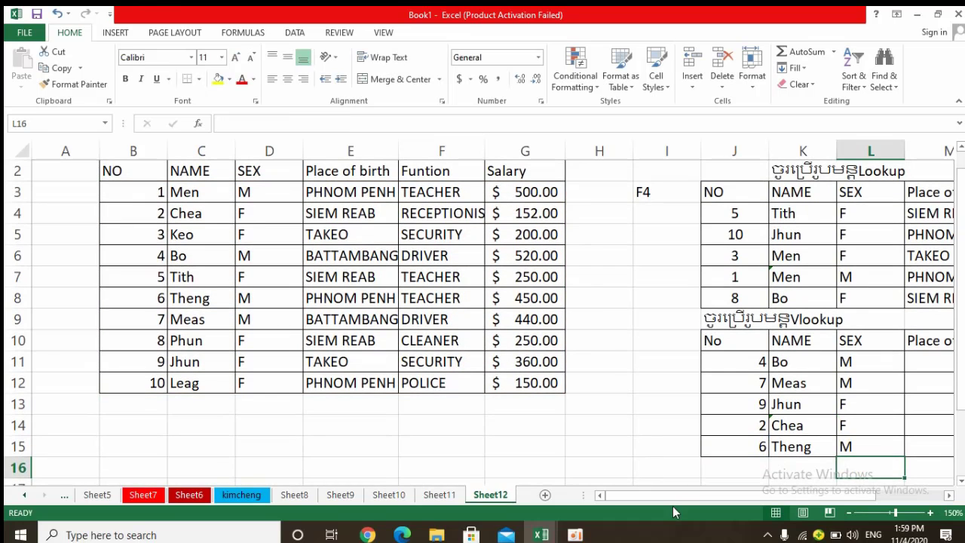
Copy the L11 VLOOKUP formula across row 11 into the Place of birth, funtion and salaries columns, M11 through O11.
{"action": "left_click_drag", "start_coordinate": [684, 497], "coordinate": [754, 499]}
{"action": "left_click", "coordinate": [679, 360]}
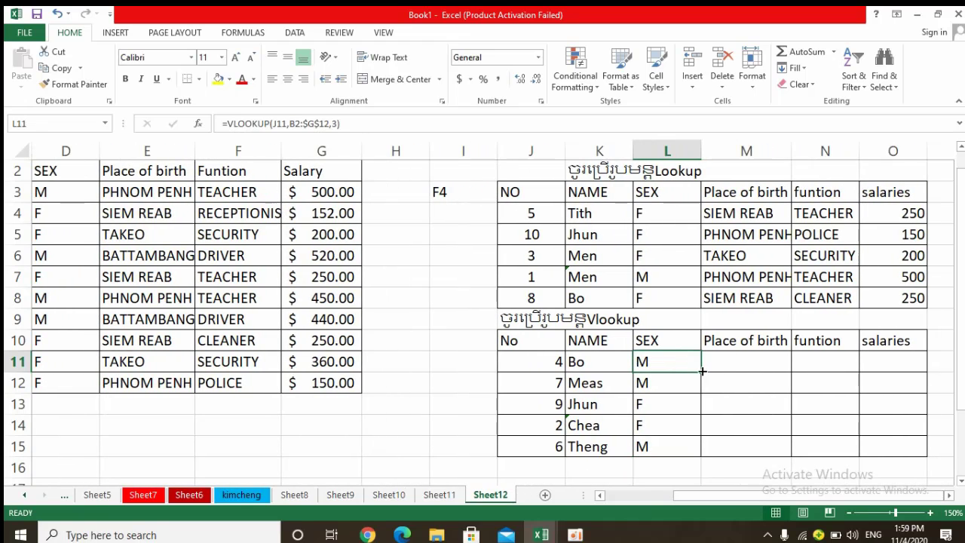
{"action": "left_click_drag", "start_coordinate": [702, 371], "coordinate": [922, 366]}
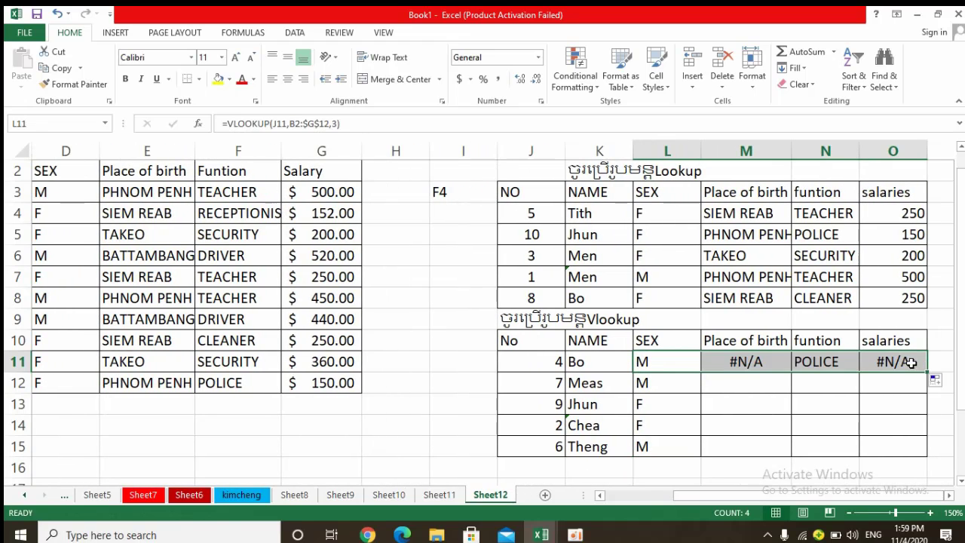
Change the M11 formula's lookup value to J11 and its table range to B2:$G$12.
{"action": "left_click", "coordinate": [742, 362]}
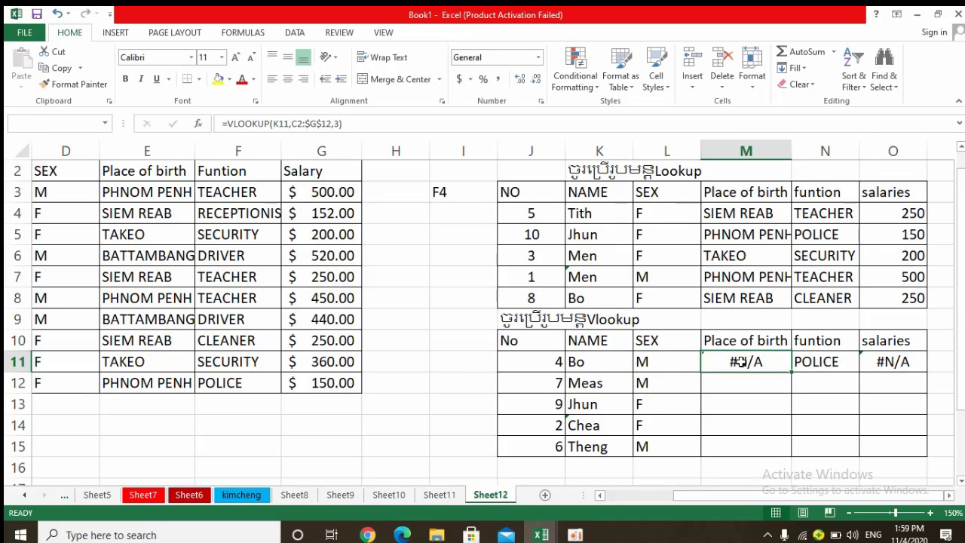
{"action": "double_click", "coordinate": [742, 362]}
{"action": "left_click", "coordinate": [842, 361]}
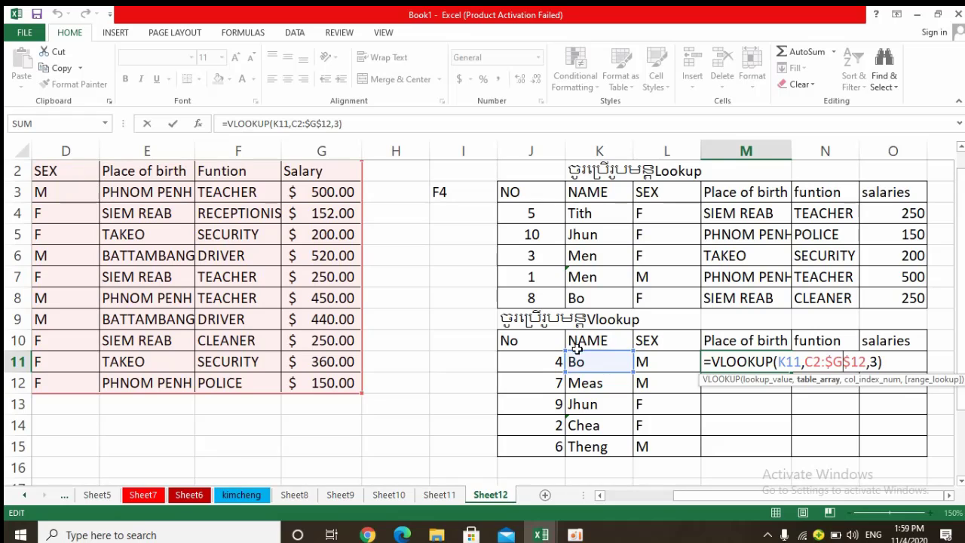
{"action": "left_click_drag", "start_coordinate": [576, 352], "coordinate": [556, 362]}
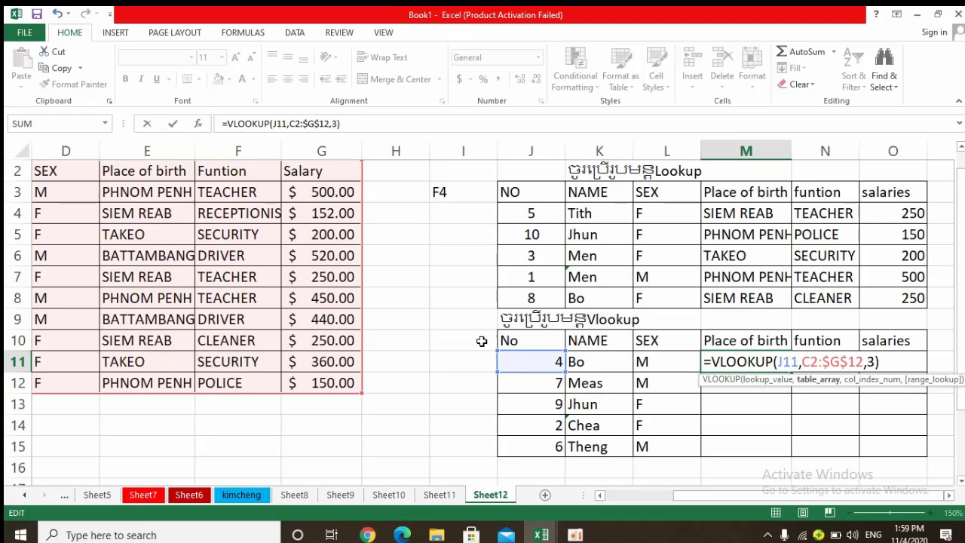
{"action": "left_click_drag", "start_coordinate": [738, 495], "coordinate": [673, 503]}
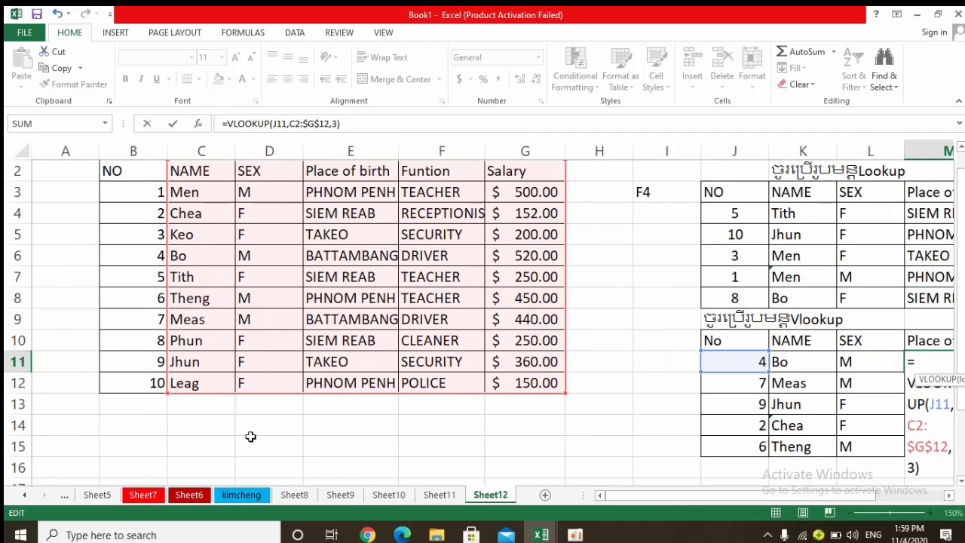
{"action": "left_click_drag", "start_coordinate": [142, 390], "coordinate": [119, 392]}
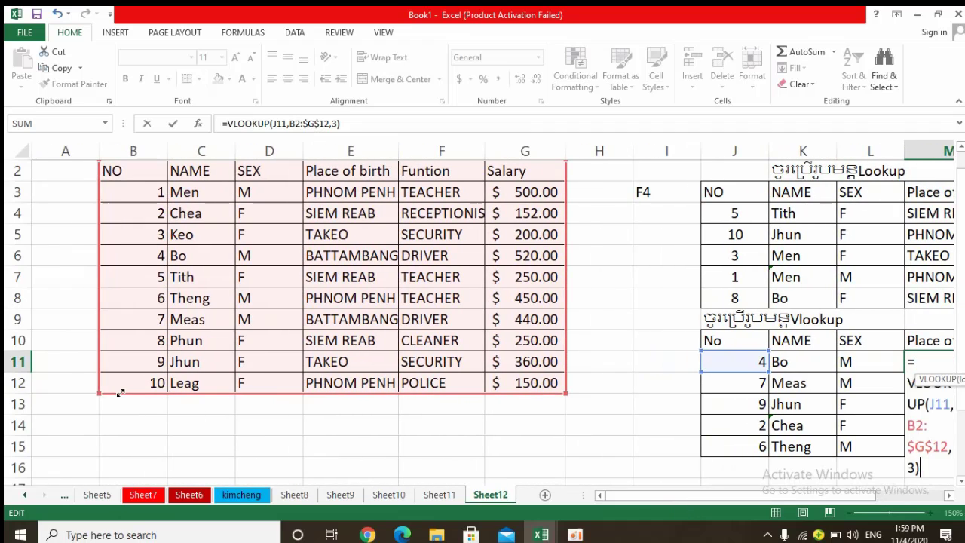
{"action": "key", "text": "Return"}
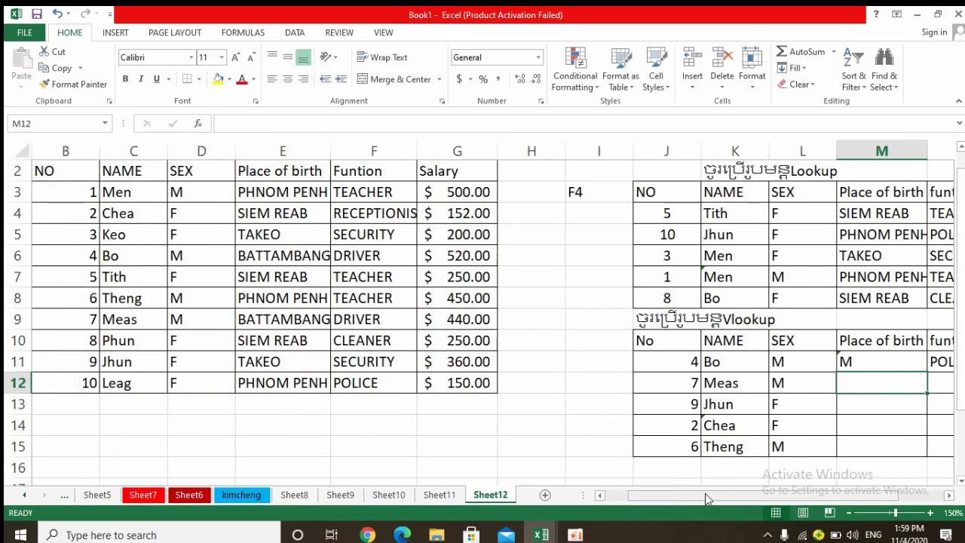
{"action": "left_click_drag", "start_coordinate": [707, 494], "coordinate": [760, 503]}
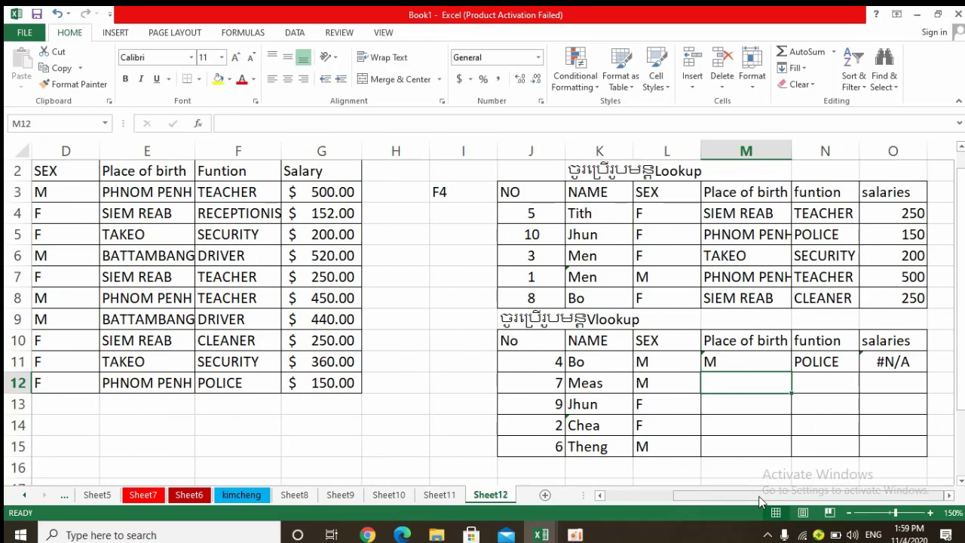
Check the column order in the source table and set the M11 VLOOKUP formula's column index to 4 for Place of birth.
{"action": "left_click", "coordinate": [829, 362]}
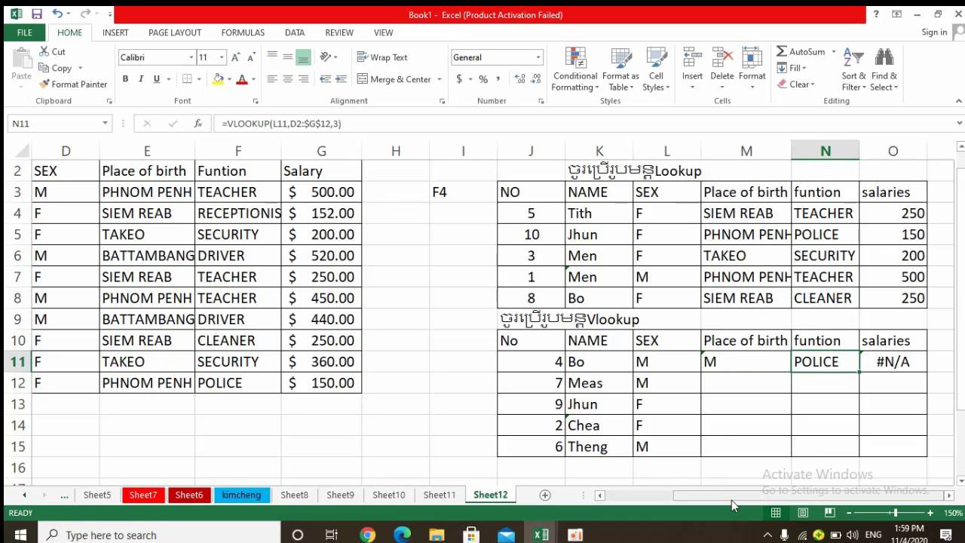
{"action": "left_click_drag", "start_coordinate": [731, 501], "coordinate": [666, 499]}
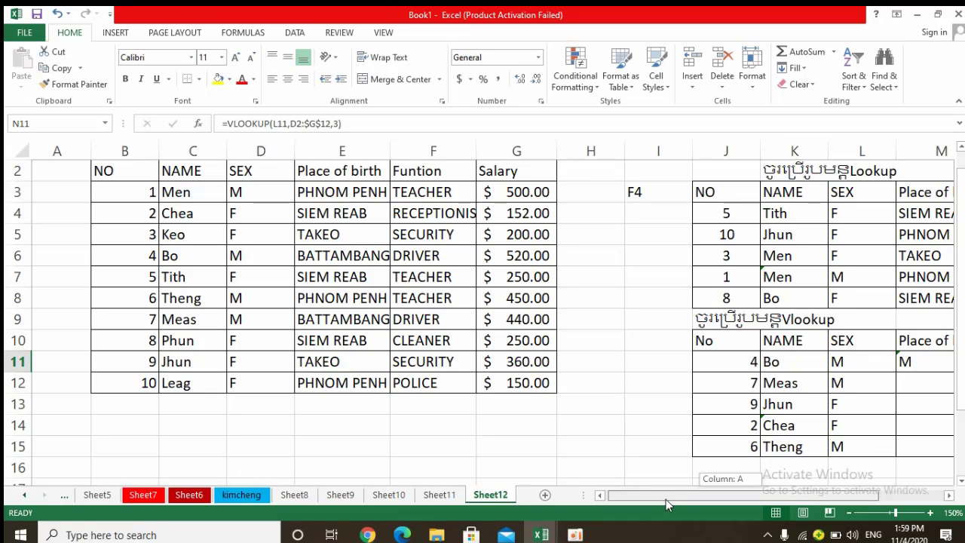
{"action": "left_click_drag", "start_coordinate": [666, 500], "coordinate": [733, 501]}
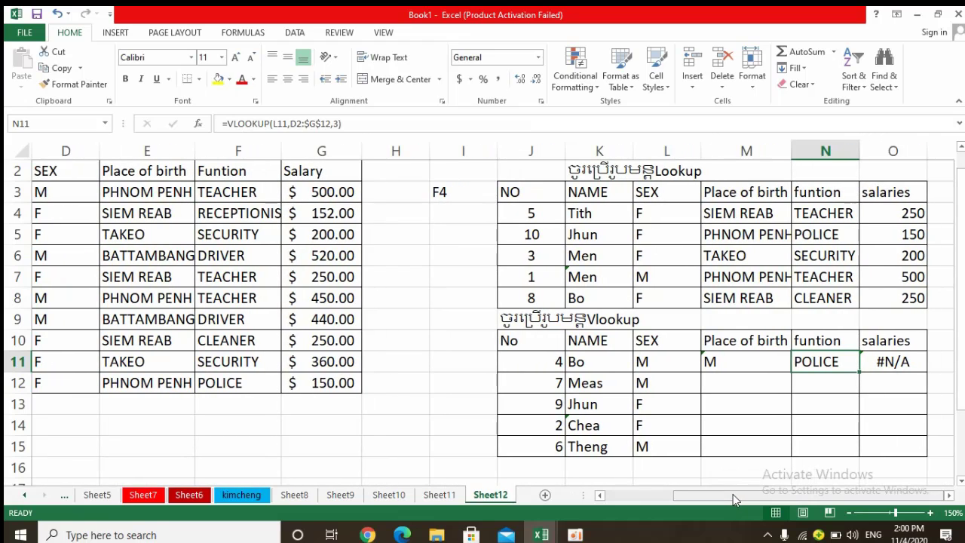
{"action": "left_click", "coordinate": [748, 362]}
{"action": "double_click", "coordinate": [747, 361]}
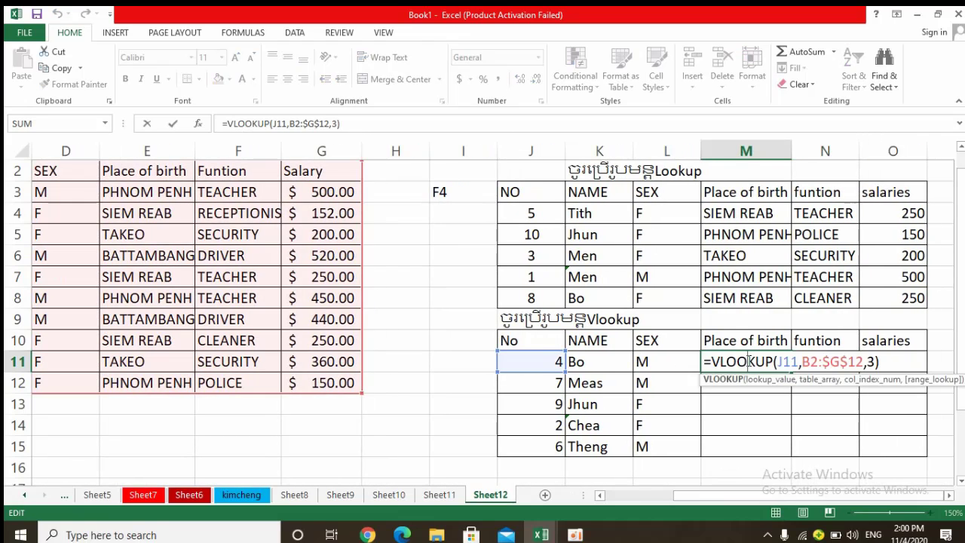
{"action": "left_click", "coordinate": [873, 362]}
{"action": "key", "text": "BackSpace"}
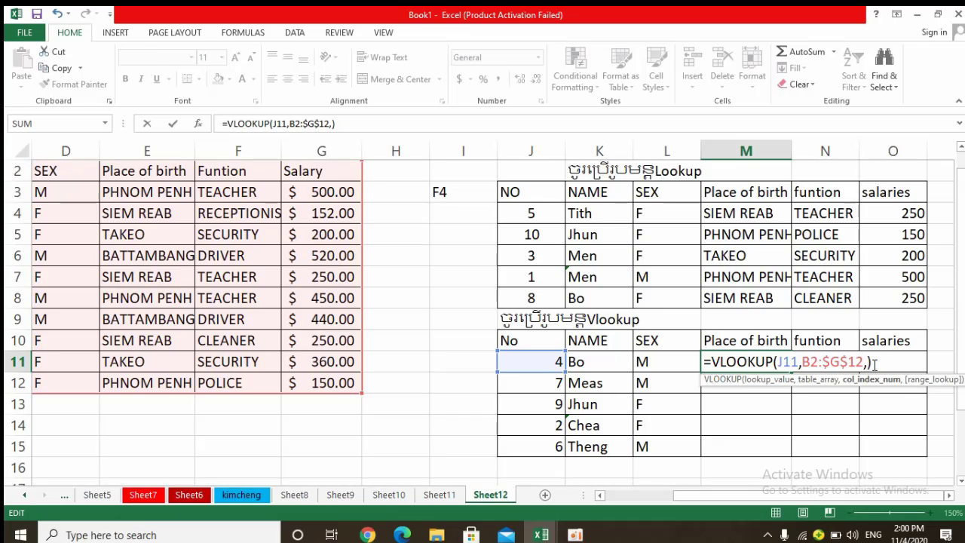
{"action": "type", "text": "4"}
{"action": "left_click_drag", "start_coordinate": [726, 498], "coordinate": [681, 496]}
{"action": "key", "text": "Return"}
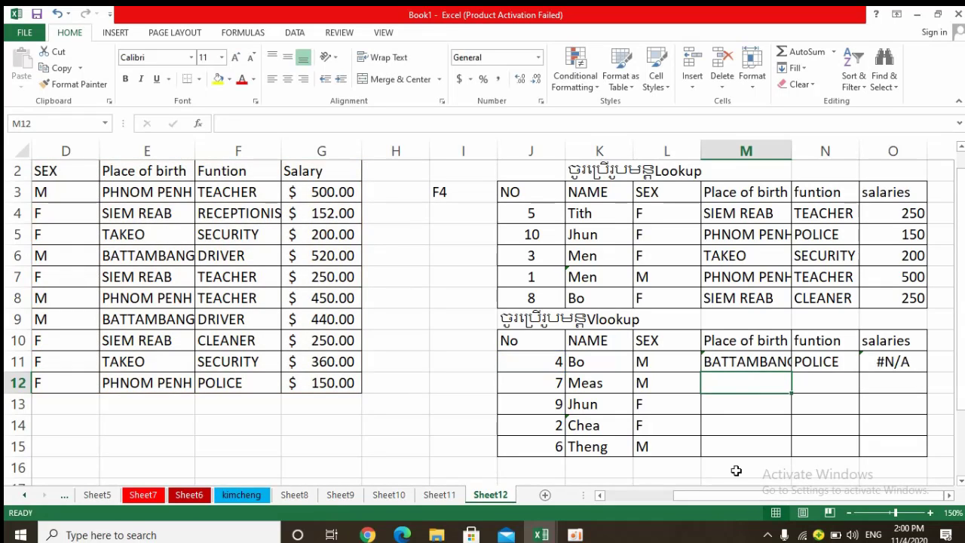
{"action": "left_click", "coordinate": [754, 361]}
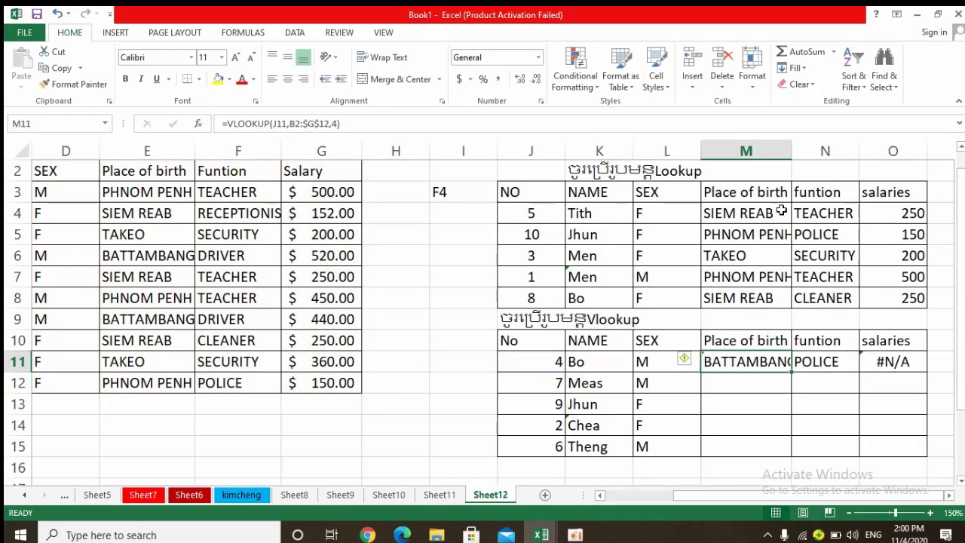
Widen column M to fit its Place of birth entries and check the function listed for No 4 in the source table.
{"action": "left_click_drag", "start_coordinate": [794, 155], "coordinate": [820, 150]}
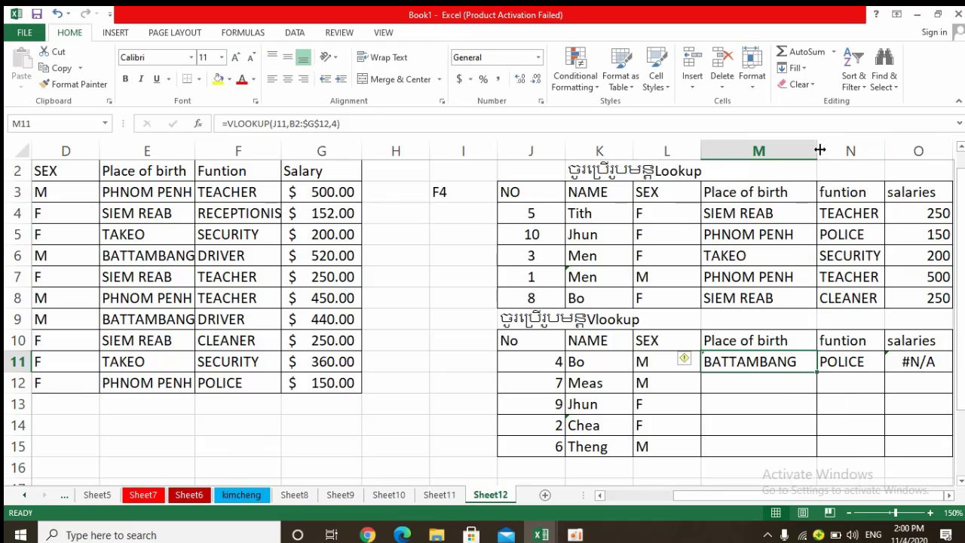
{"action": "left_click_drag", "start_coordinate": [678, 495], "coordinate": [617, 494]}
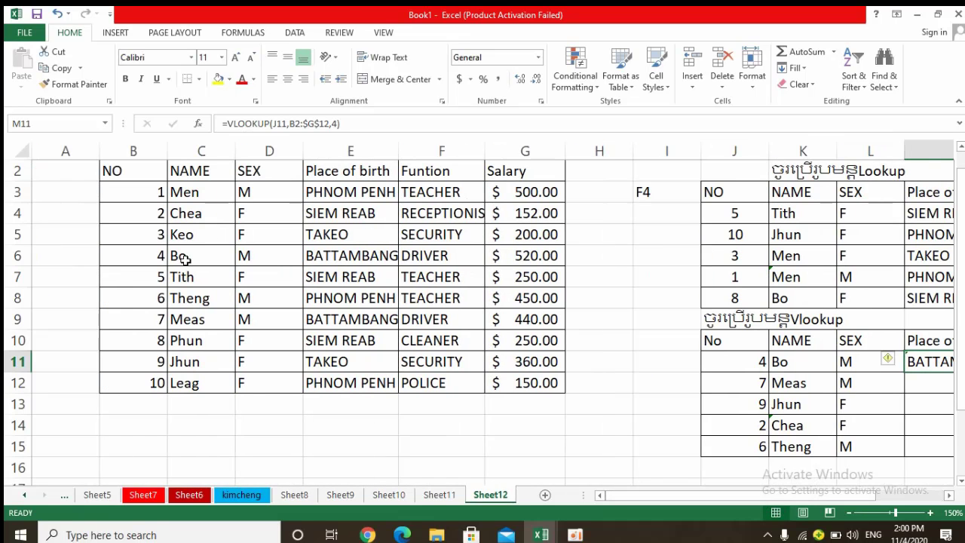
{"action": "left_click", "coordinate": [412, 258]}
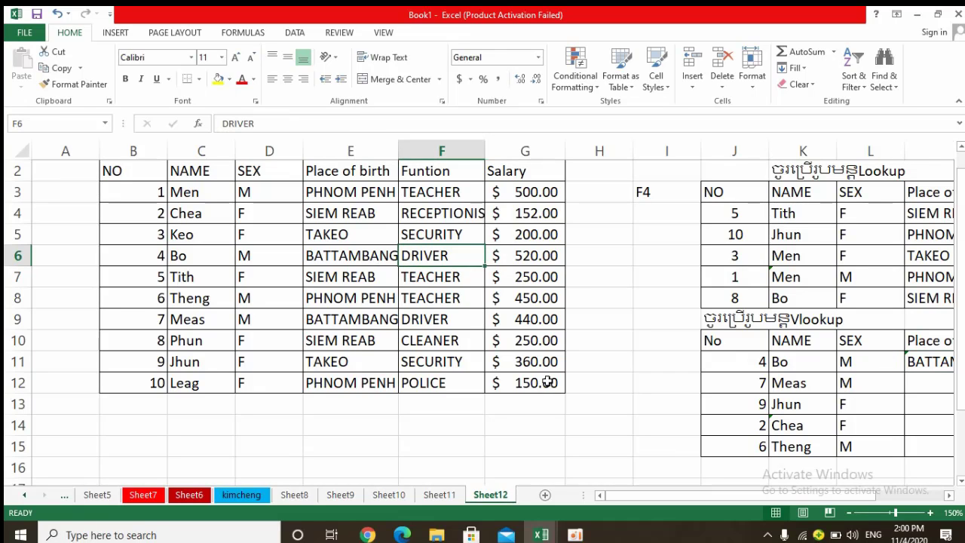
{"action": "left_click_drag", "start_coordinate": [668, 501], "coordinate": [736, 502]}
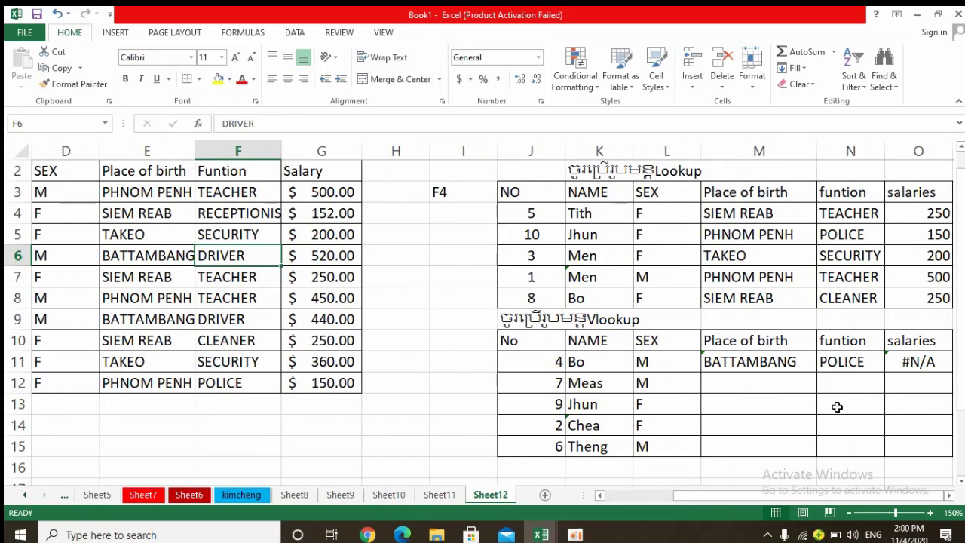
Set the column index of the N11 VLOOKUP formula to 5 for the funtion column.
{"action": "double_click", "coordinate": [859, 364]}
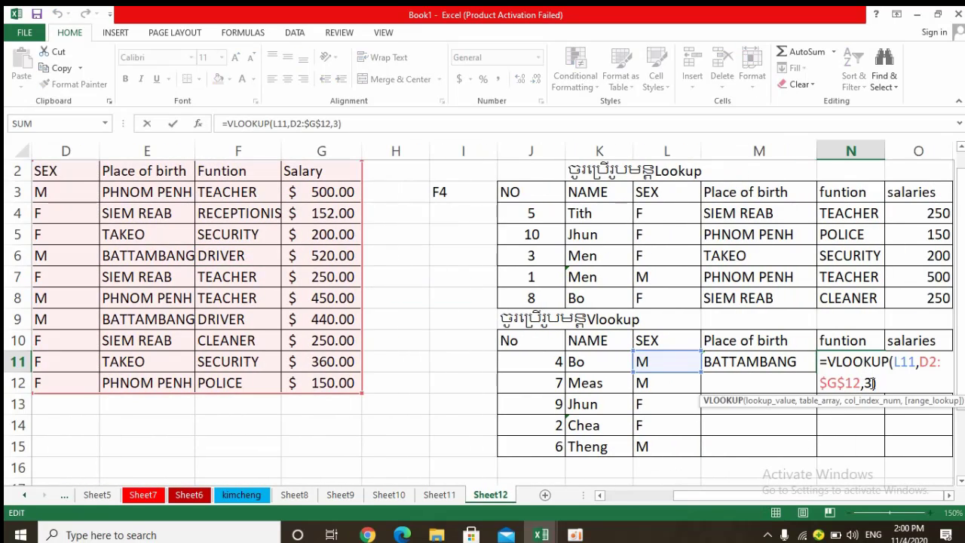
{"action": "left_click", "coordinate": [872, 383]}
{"action": "key", "text": "BackSpace"}
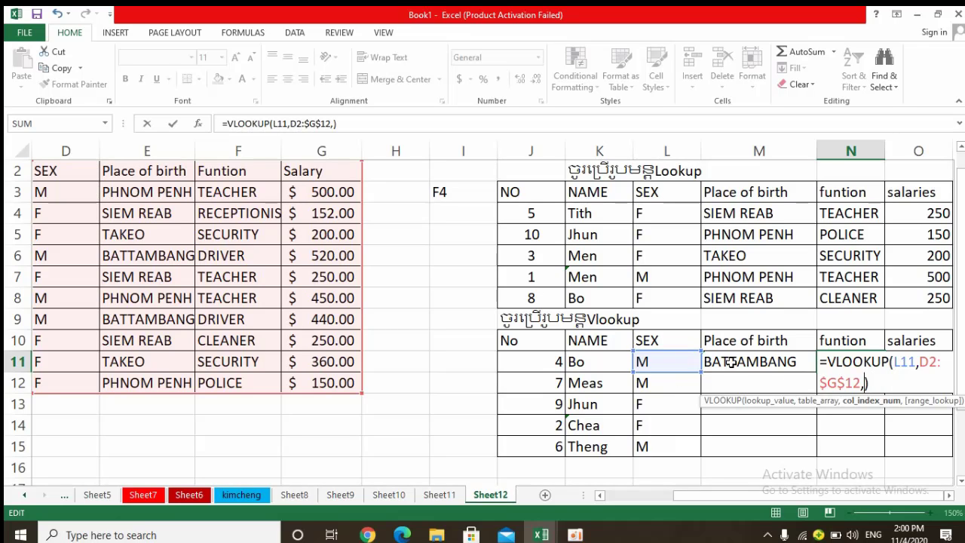
{"action": "type", "text": "4"}
{"action": "key", "text": "BackSpace"}
{"action": "type", "text": "5"}
{"action": "key", "text": "Return"}
Change the N11 formula's lookup value to J11 and its table range to B2:$G$12.
{"action": "left_click", "coordinate": [841, 366]}
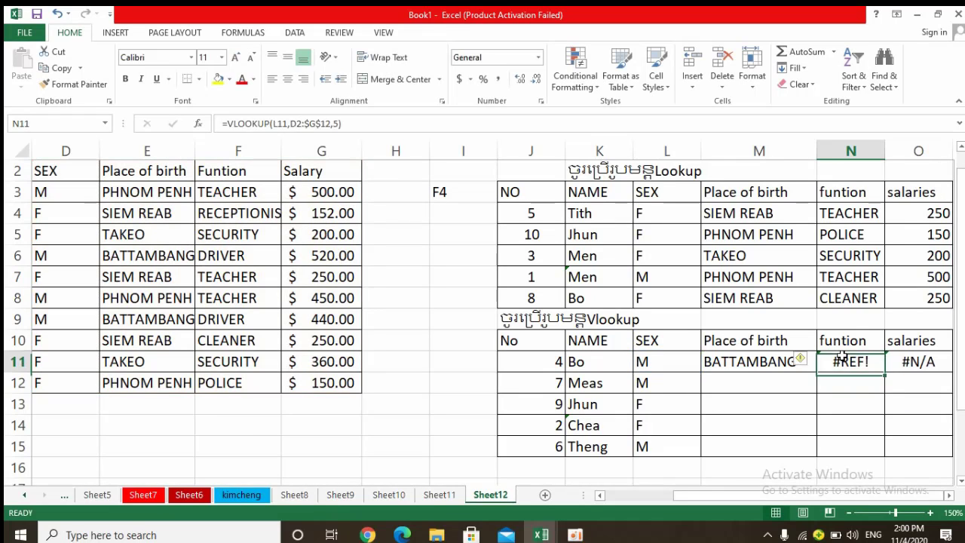
{"action": "double_click", "coordinate": [843, 362]}
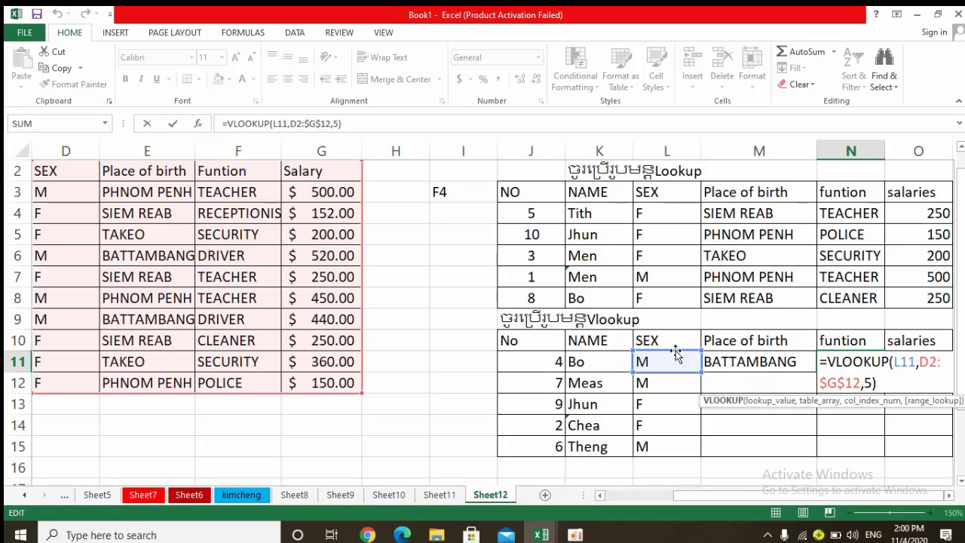
{"action": "left_click_drag", "start_coordinate": [676, 356], "coordinate": [543, 359]}
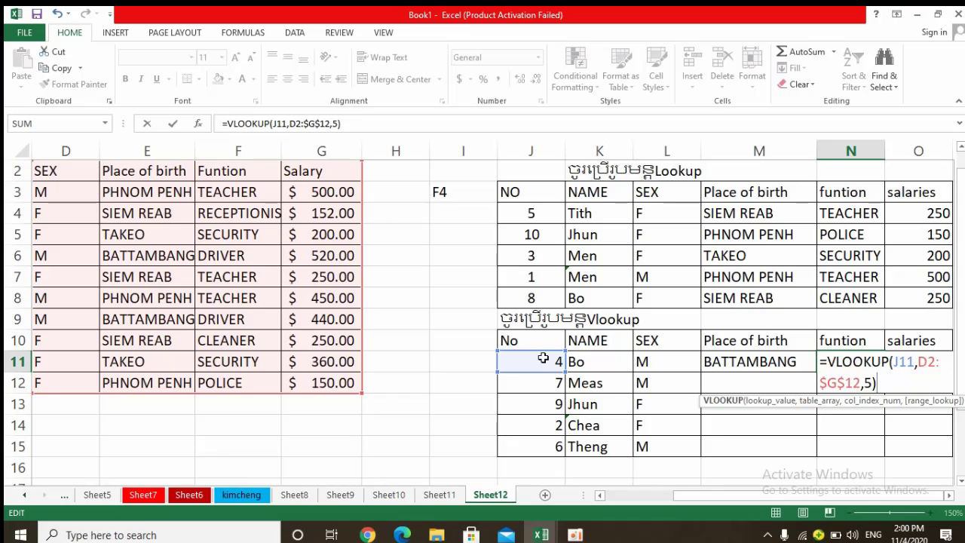
{"action": "key", "text": "Return"}
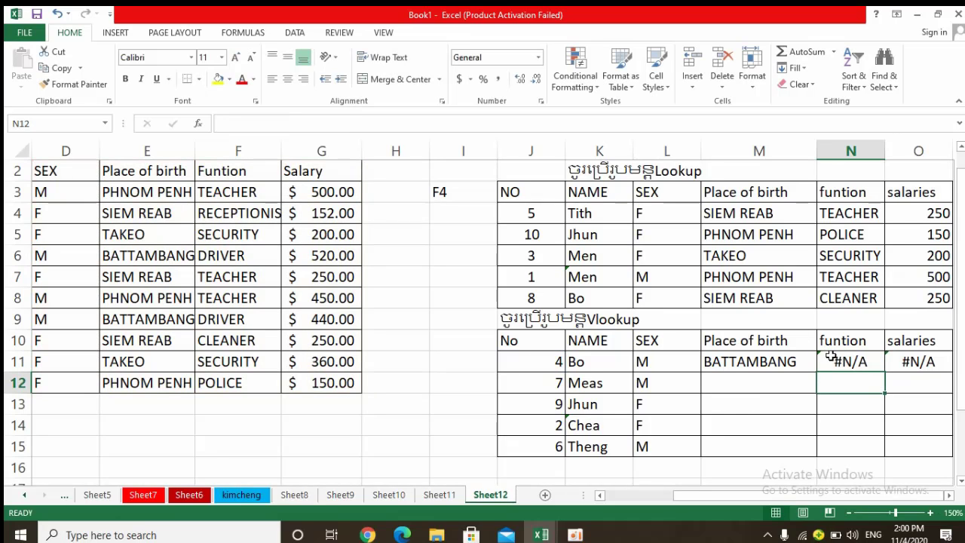
{"action": "double_click", "coordinate": [839, 359]}
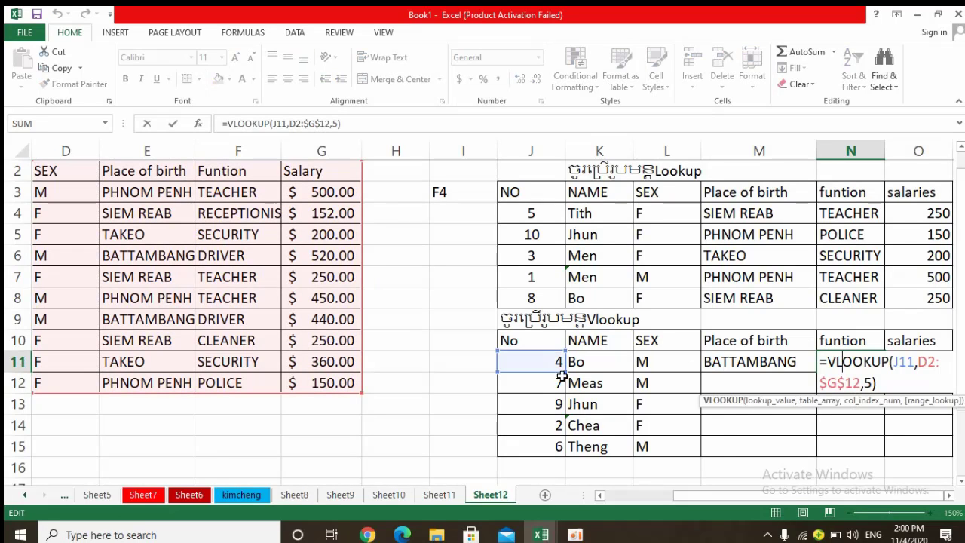
{"action": "left_click_drag", "start_coordinate": [767, 497], "coordinate": [630, 497]}
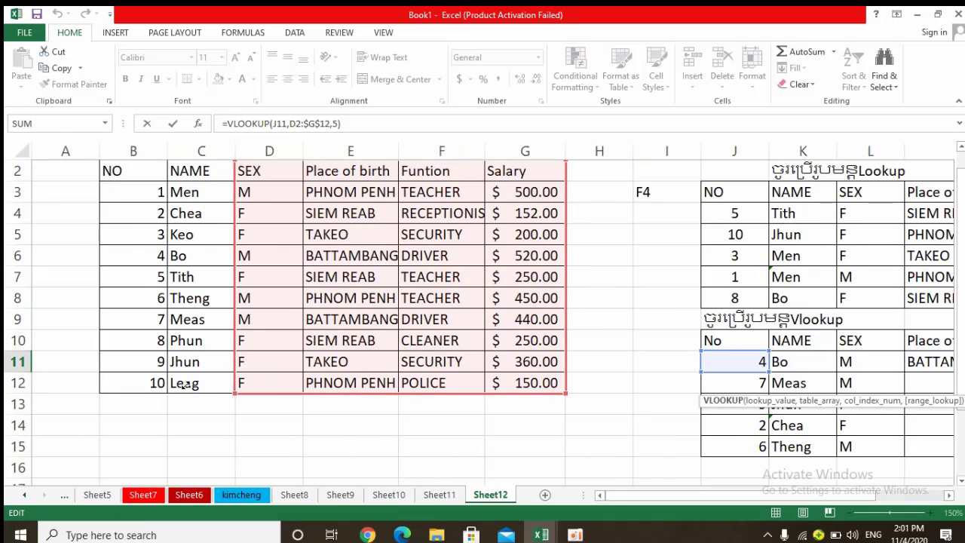
{"action": "left_click_drag", "start_coordinate": [184, 385], "coordinate": [127, 393]}
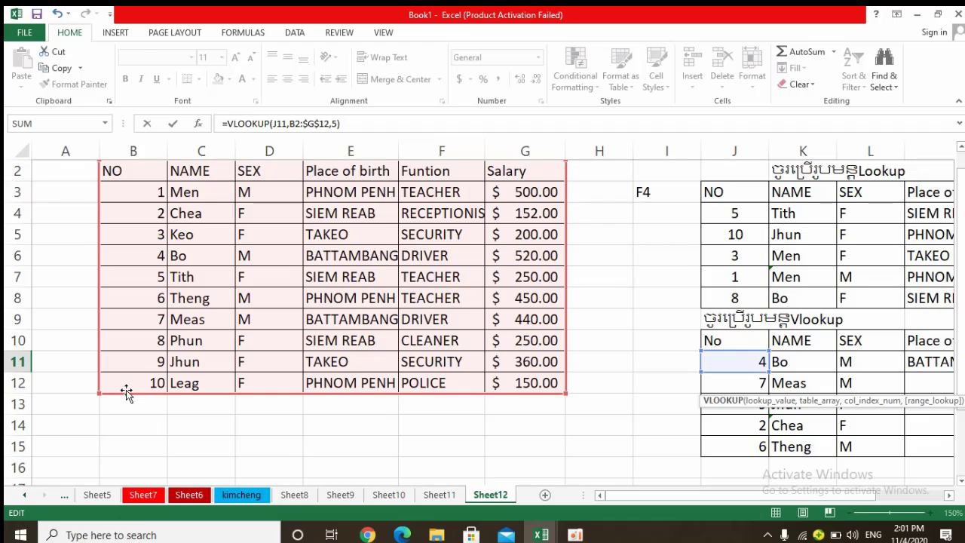
{"action": "key", "text": "Return"}
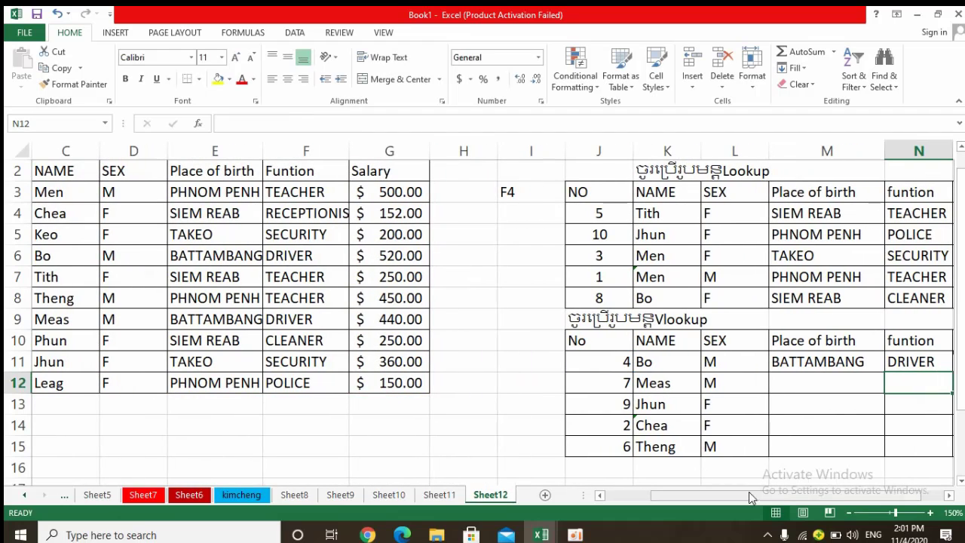
Change the lookup value of the O11 salaries formula to J11 and its table range to B2:$G$12.
{"action": "left_click_drag", "start_coordinate": [749, 497], "coordinate": [839, 493]}
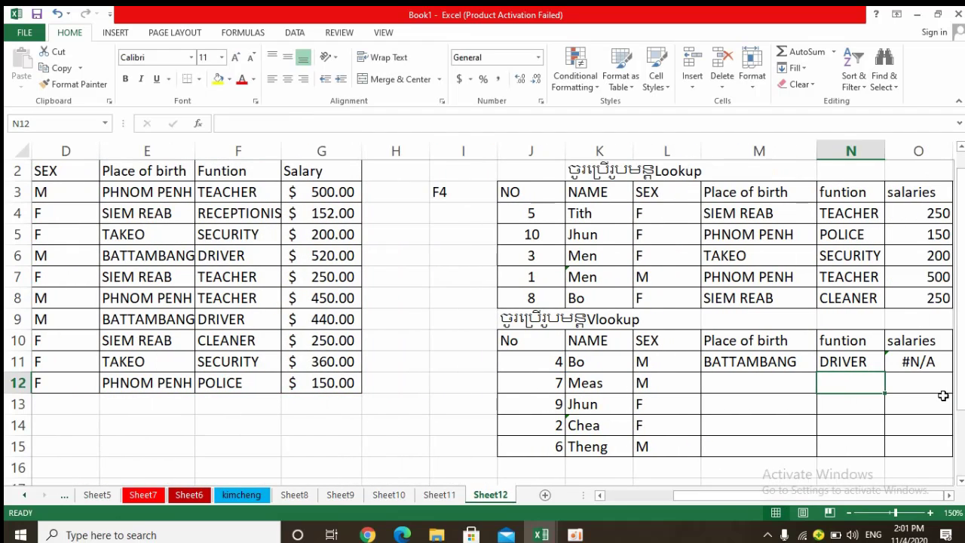
{"action": "left_click", "coordinate": [910, 362]}
{"action": "double_click", "coordinate": [911, 362]}
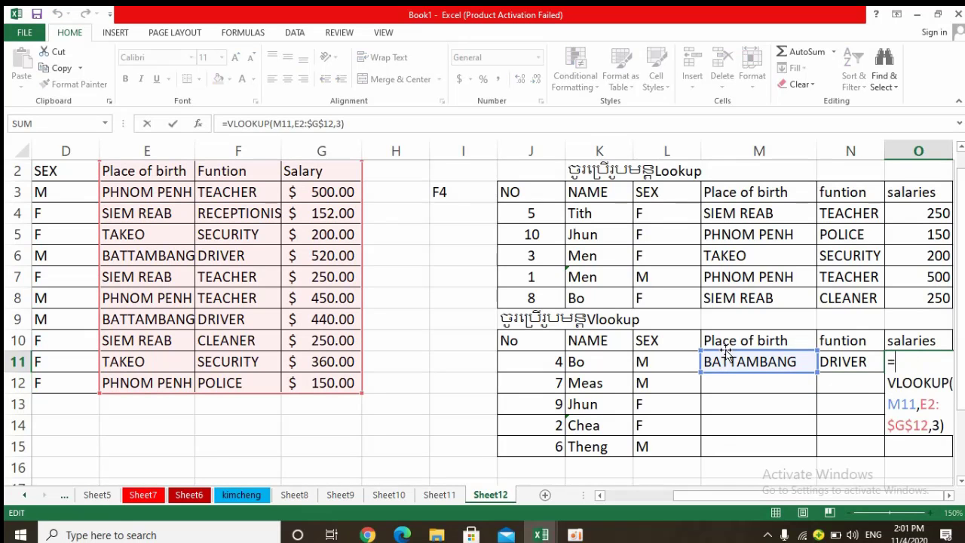
{"action": "left_click", "coordinate": [602, 345]}
{"action": "left_click", "coordinate": [537, 362]}
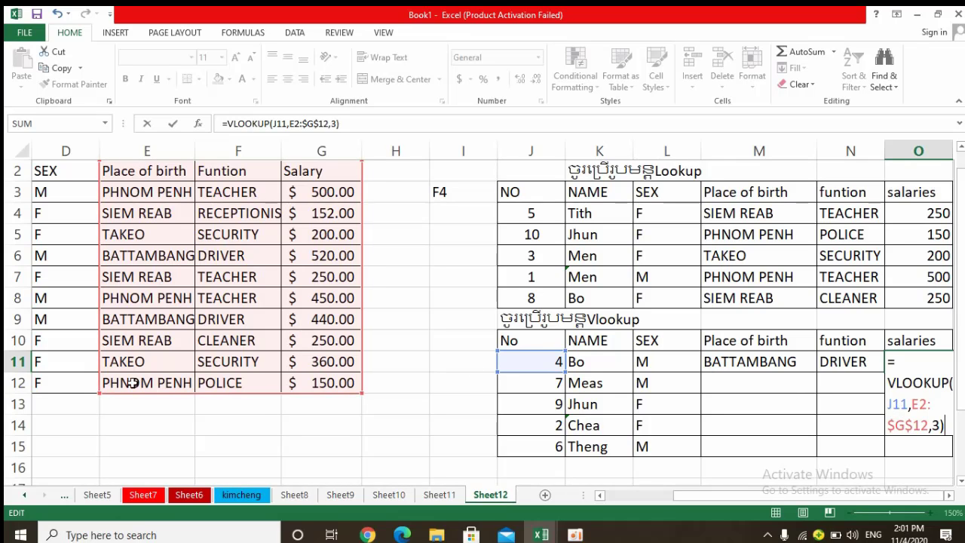
{"action": "mouse_move", "coordinate": [97, 394]}
{"action": "left_mouse_down"}
{"action": "mouse_move", "coordinate": [34, 392]}
{"action": "mouse_move", "coordinate": [109, 389]}
{"action": "left_mouse_up"}
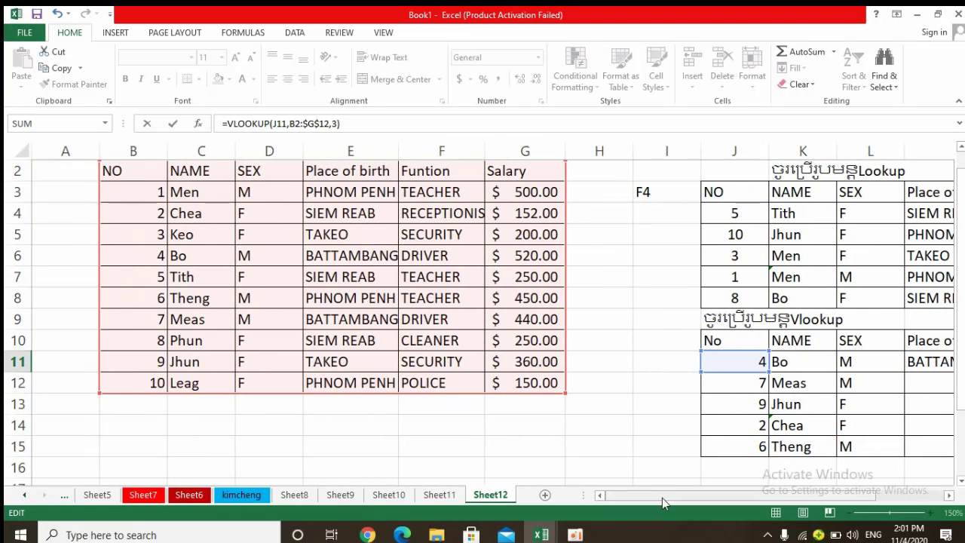
{"action": "left_click_drag", "start_coordinate": [662, 498], "coordinate": [732, 497]}
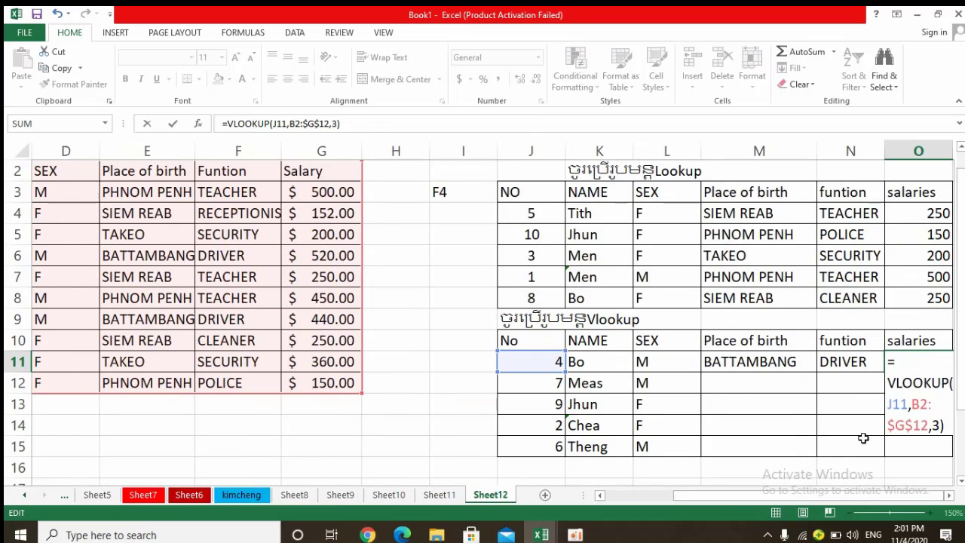
Set the O11 VLOOKUP formula's column index to 6 for the salary.
{"action": "left_click", "coordinate": [940, 425]}
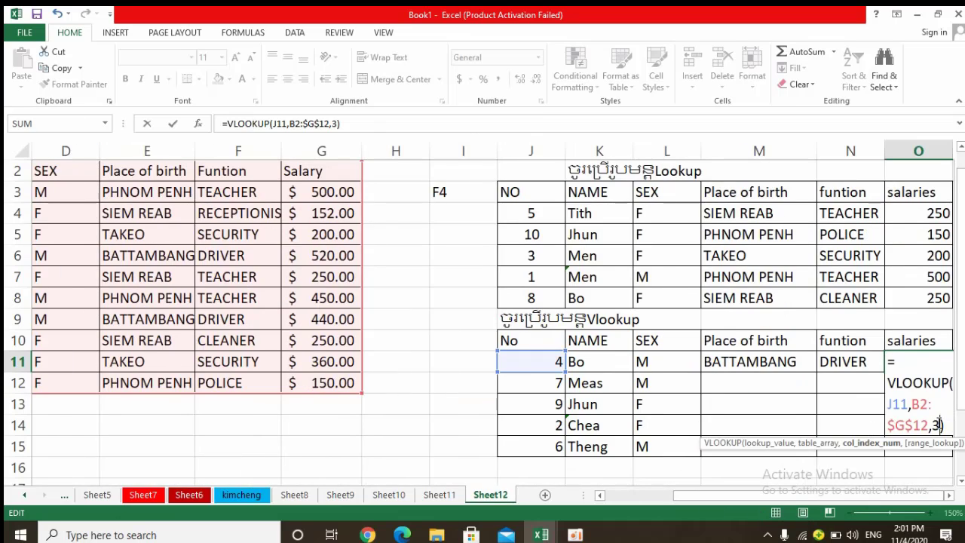
{"action": "key", "text": "BackSpace"}
{"action": "type", "text": "6"}
{"action": "key", "text": "Return"}
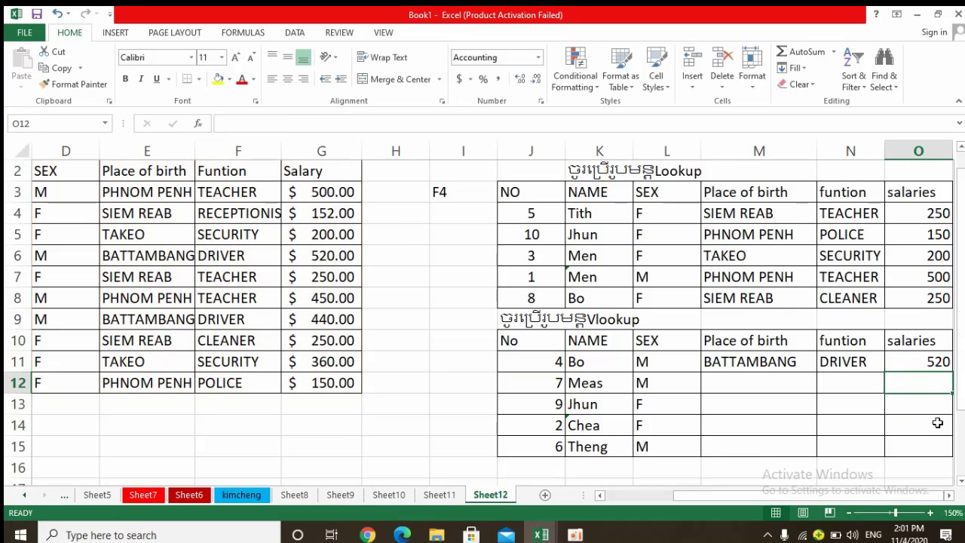
Copy the M11 Place of birth formula down through M15 and check the table range used in M12.
{"action": "left_click", "coordinate": [726, 362]}
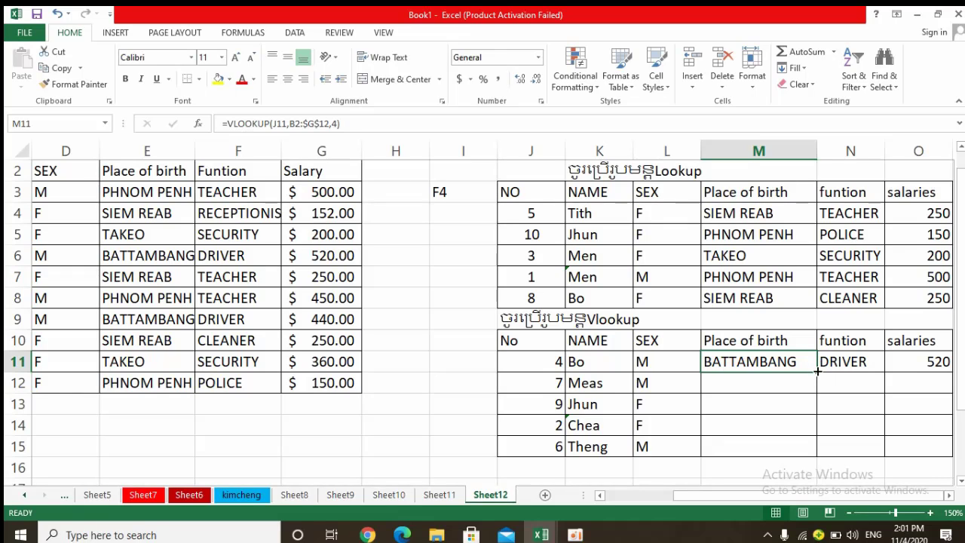
{"action": "left_click_drag", "start_coordinate": [817, 370], "coordinate": [805, 452]}
{"action": "double_click", "coordinate": [722, 383]}
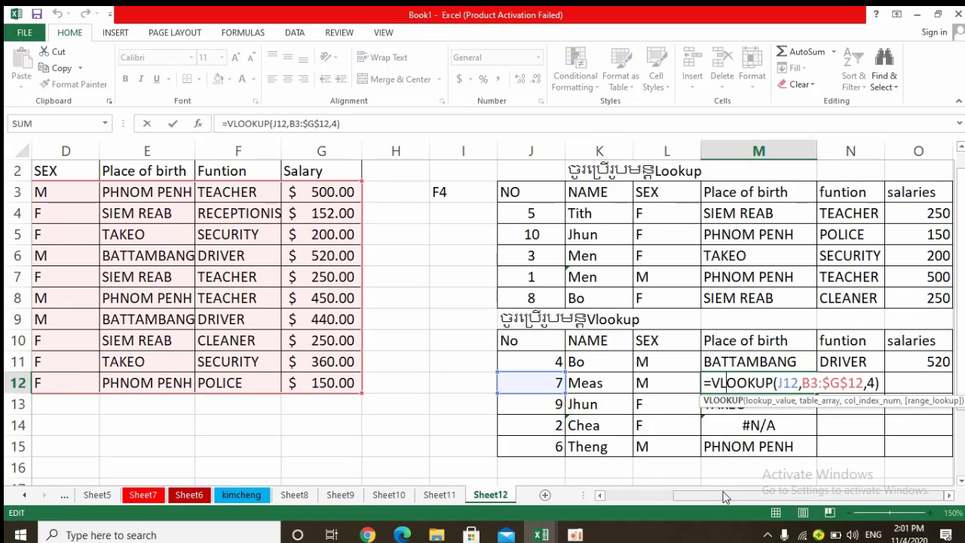
{"action": "left_click_drag", "start_coordinate": [722, 498], "coordinate": [652, 498]}
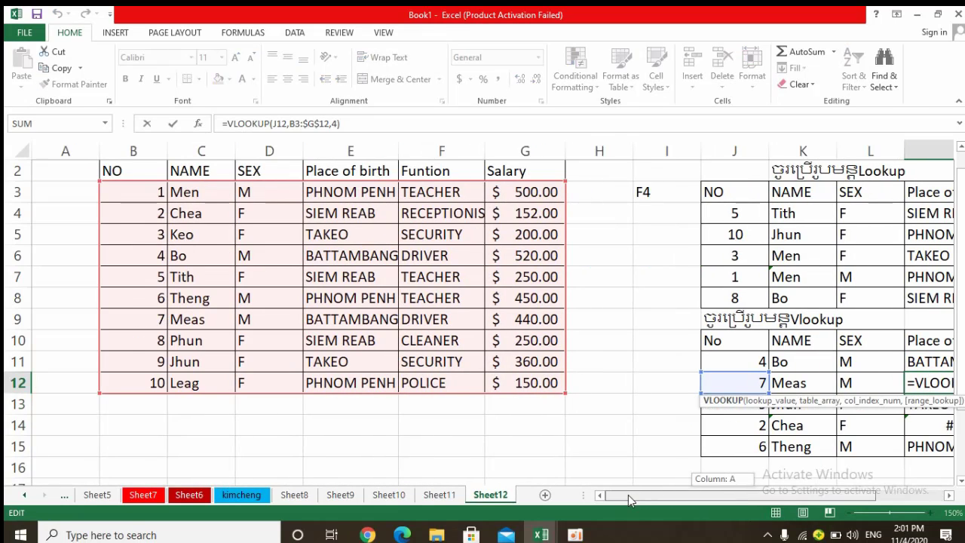
{"action": "left_click_drag", "start_coordinate": [629, 494], "coordinate": [715, 503]}
{"action": "key", "text": "Return"}
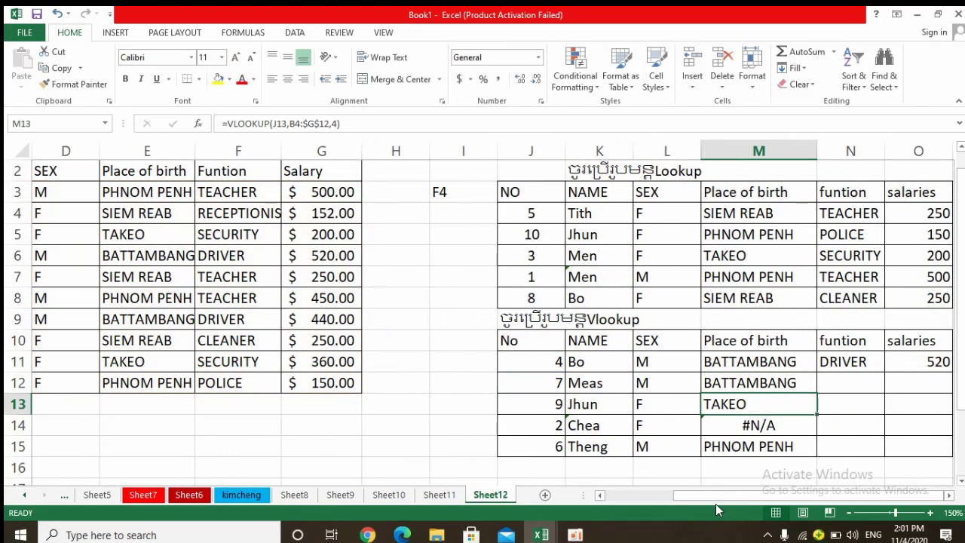
Extend the M13 VLOOKUP formula's table range to B3:$G$12.
{"action": "double_click", "coordinate": [752, 404]}
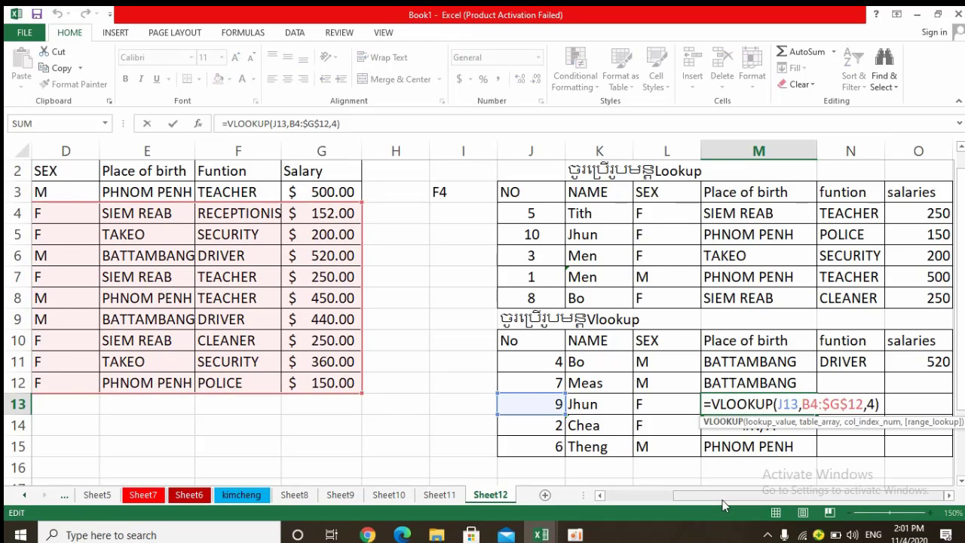
{"action": "left_click_drag", "start_coordinate": [723, 499], "coordinate": [632, 495]}
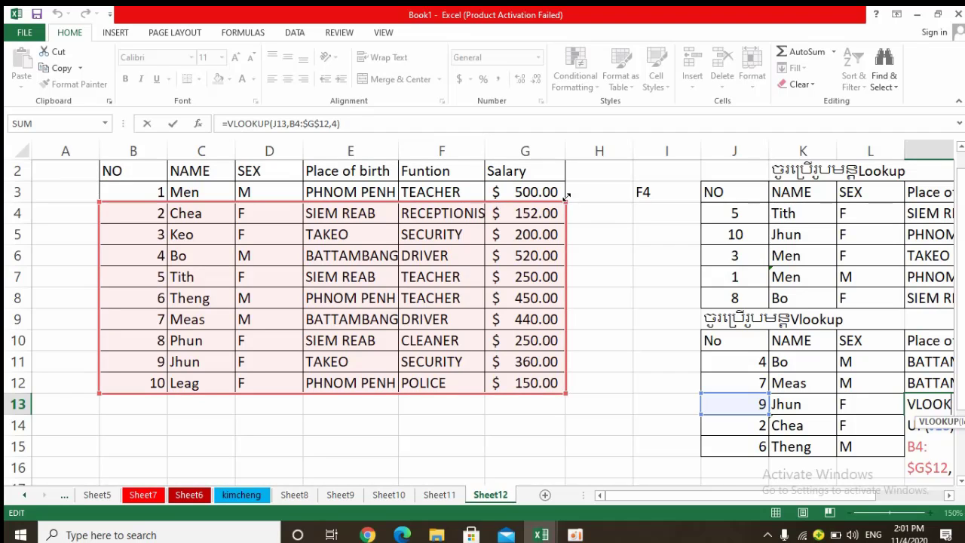
{"action": "left_click_drag", "start_coordinate": [567, 197], "coordinate": [571, 184]}
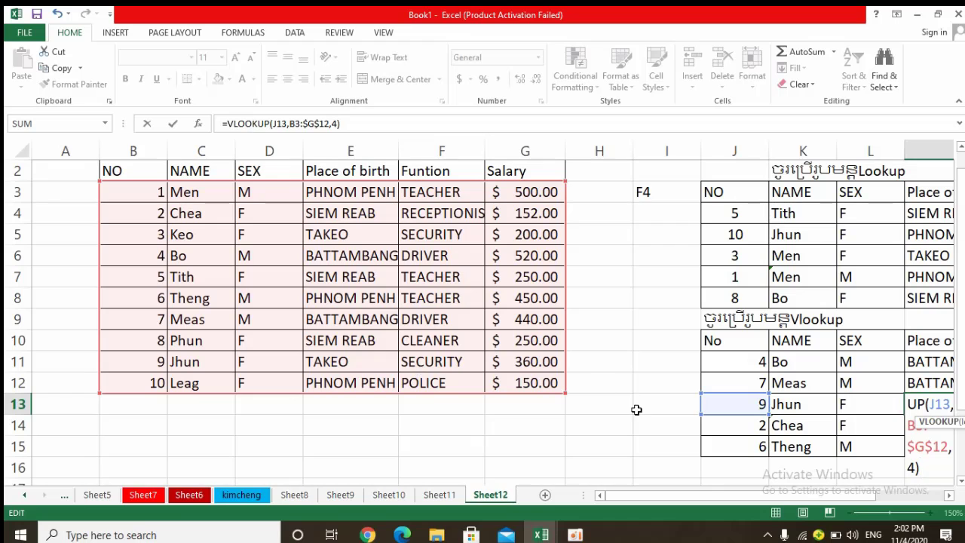
{"action": "left_click_drag", "start_coordinate": [675, 496], "coordinate": [773, 506]}
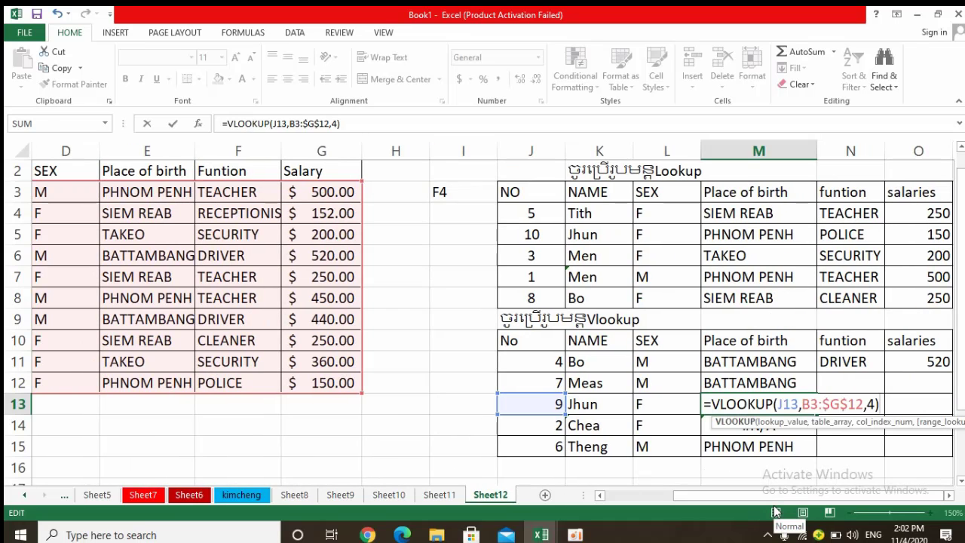
{"action": "key", "text": "Return"}
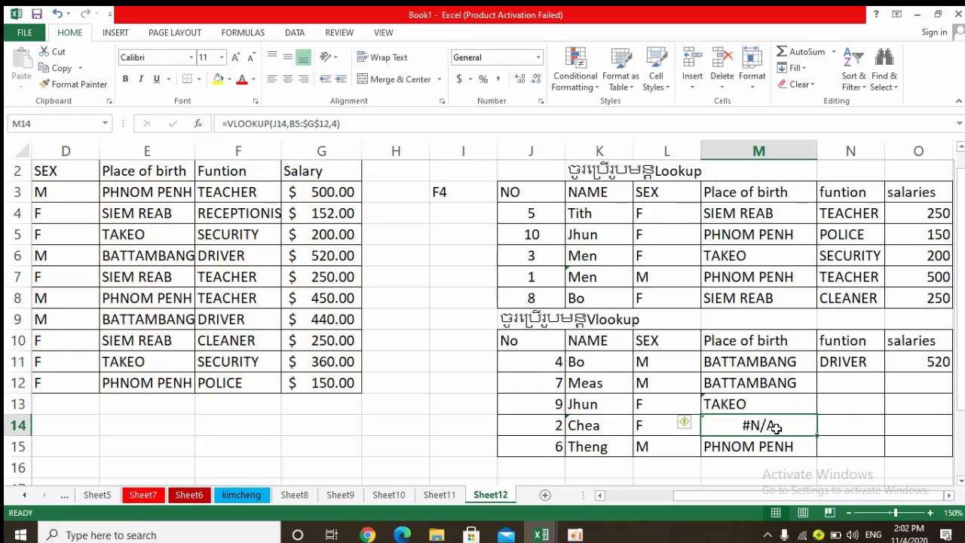
Extend the table range of the M14 VLOOKUP formula to B3:$G$12.
{"action": "double_click", "coordinate": [773, 427]}
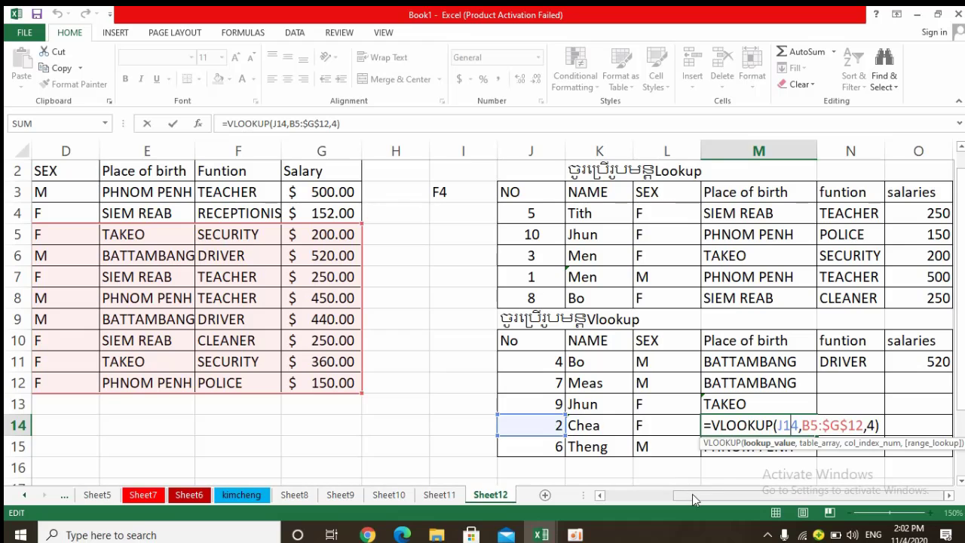
{"action": "left_click_drag", "start_coordinate": [693, 497], "coordinate": [613, 503]}
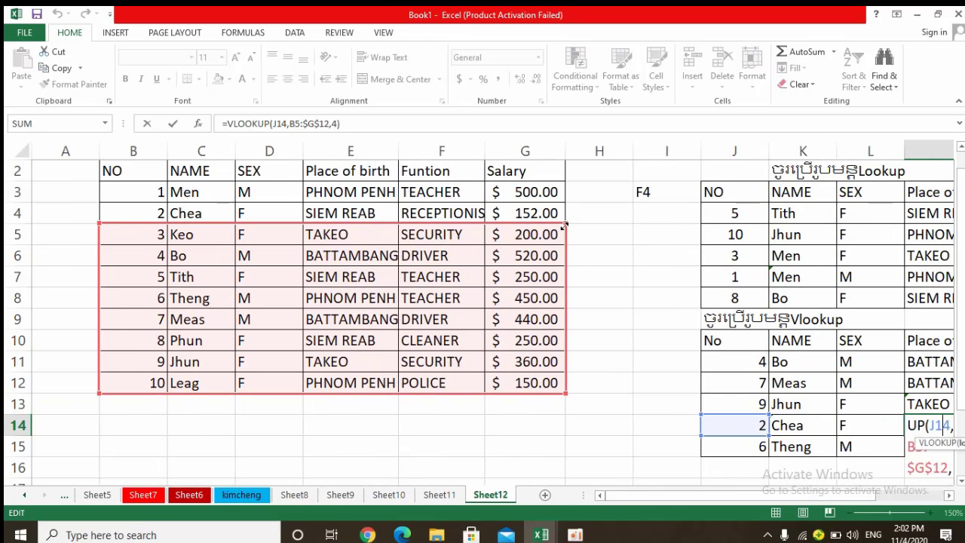
{"action": "left_click_drag", "start_coordinate": [565, 220], "coordinate": [562, 178]}
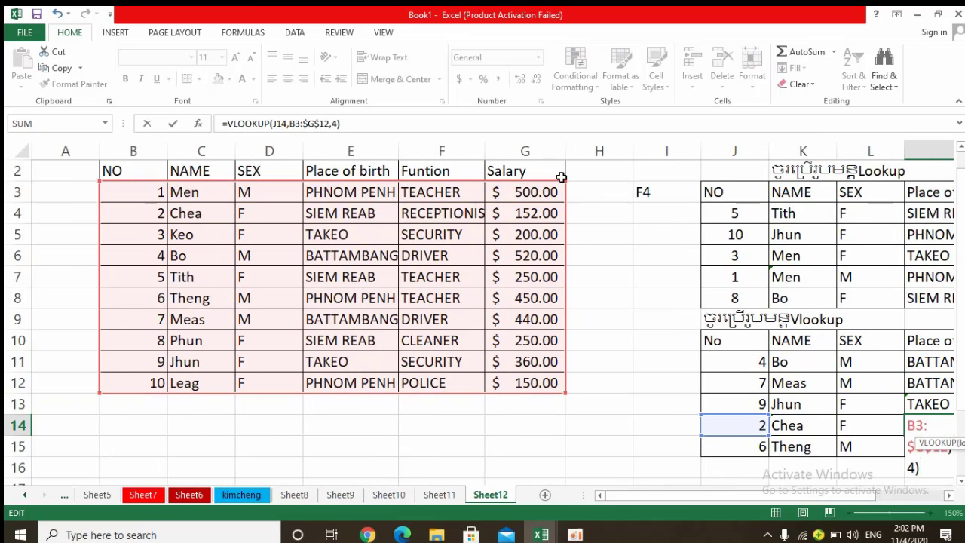
{"action": "key", "text": "Return"}
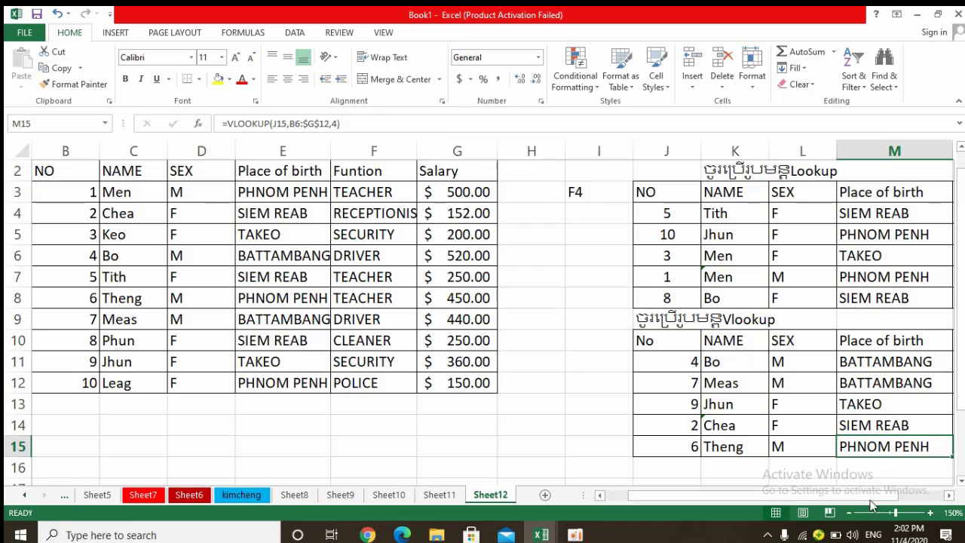
{"action": "left_click_drag", "start_coordinate": [874, 495], "coordinate": [935, 500]}
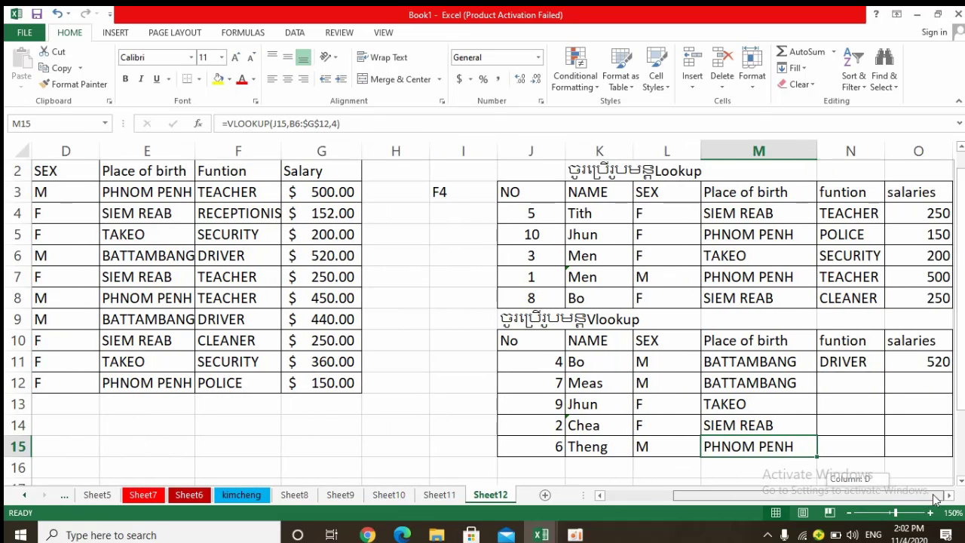
Copy the N11 function formula and the O11 salary formula down through row 15 of the Vlookup table.
{"action": "left_click", "coordinate": [874, 364]}
{"action": "left_click_drag", "start_coordinate": [888, 372], "coordinate": [871, 452]}
{"action": "left_click", "coordinate": [930, 361]}
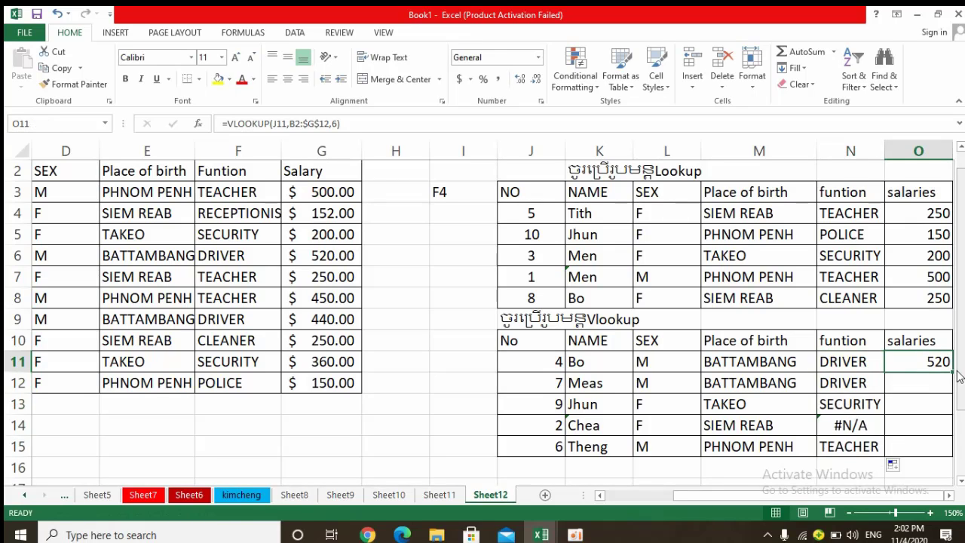
{"action": "left_click_drag", "start_coordinate": [952, 372], "coordinate": [945, 457]}
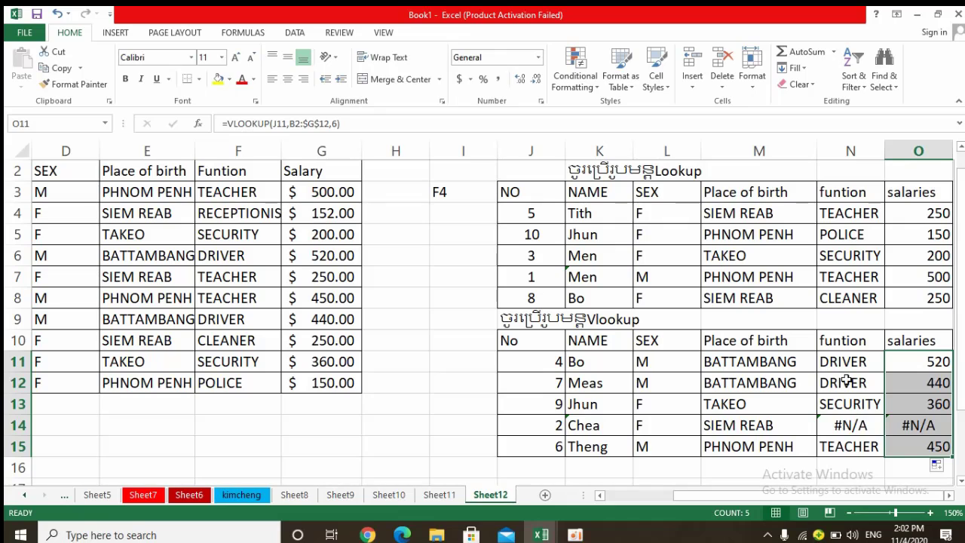
Extend the N14 VLOOKUP formula's table range to B2:$G$12 and widen column N.
{"action": "double_click", "coordinate": [846, 428]}
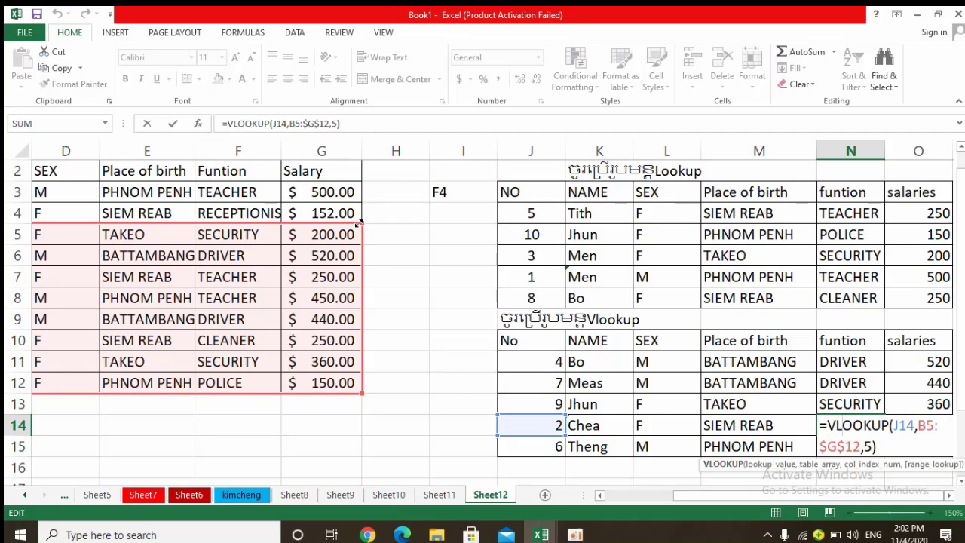
{"action": "left_click_drag", "start_coordinate": [362, 221], "coordinate": [359, 179]}
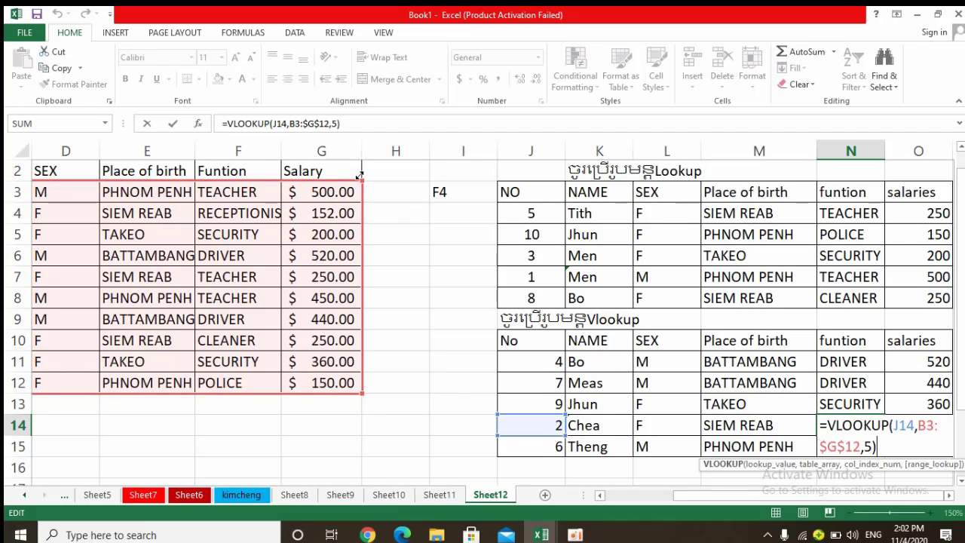
{"action": "key", "text": "Return"}
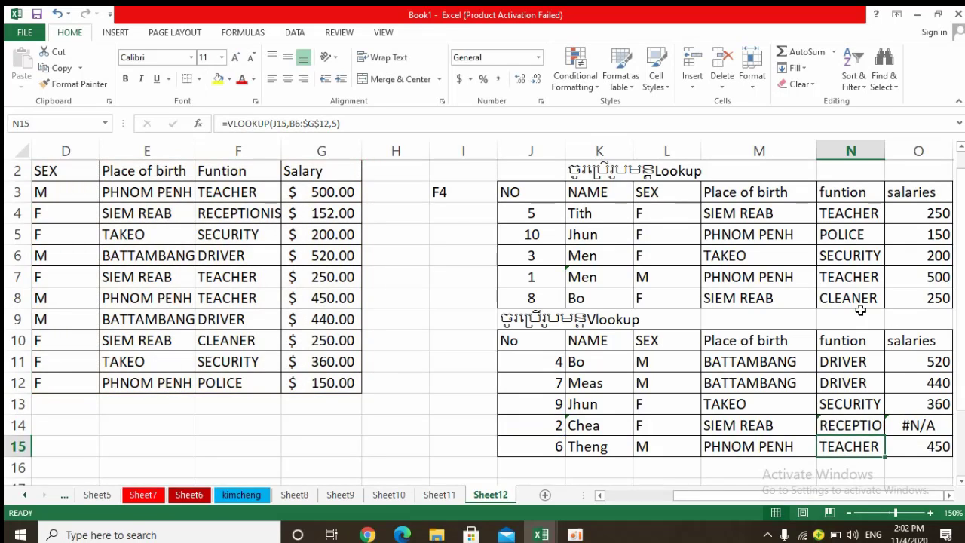
{"action": "left_click_drag", "start_coordinate": [885, 151], "coordinate": [906, 159]}
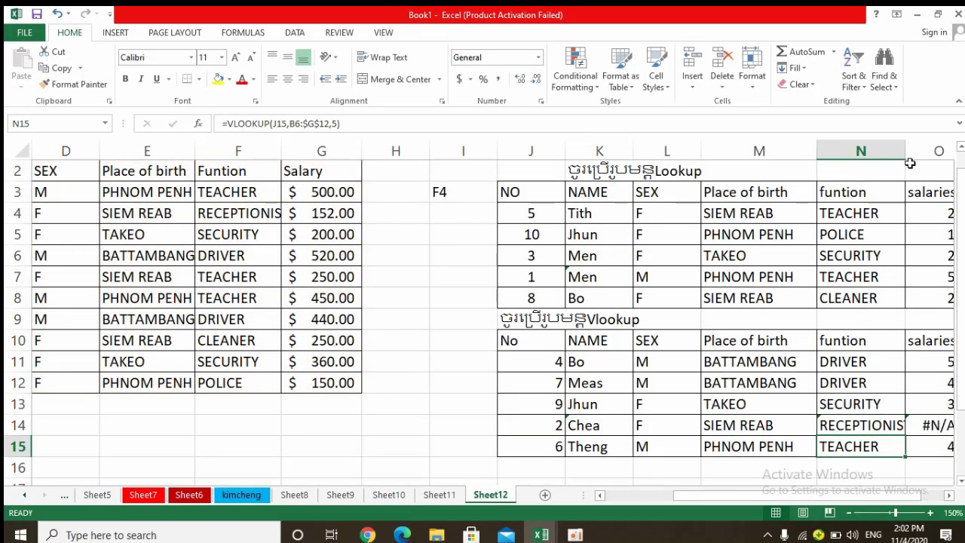
Check the O13 salary formula and extend the O14 VLOOKUP formula's table range upward to include the source record for No 2.
{"action": "left_click_drag", "start_coordinate": [830, 496], "coordinate": [889, 504]}
{"action": "double_click", "coordinate": [865, 404]}
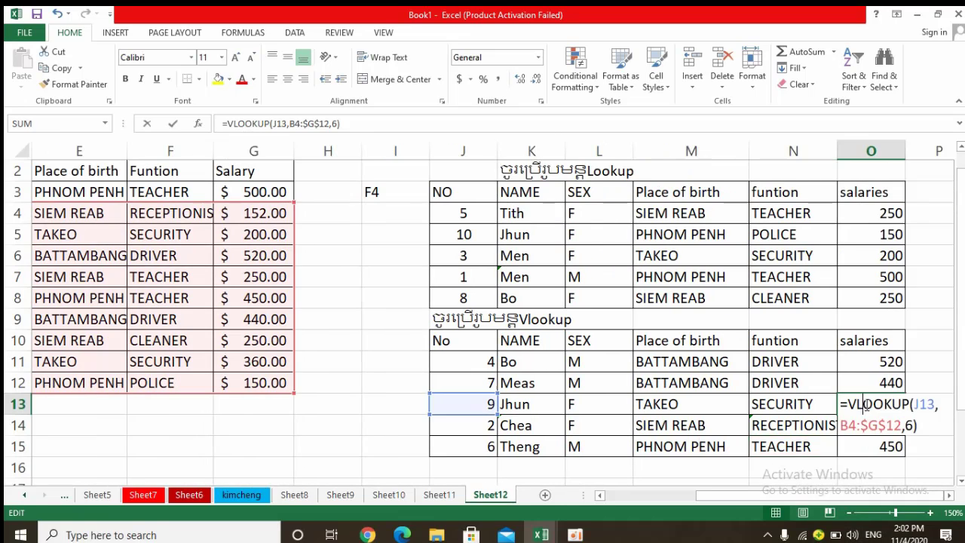
{"action": "key", "text": "Return"}
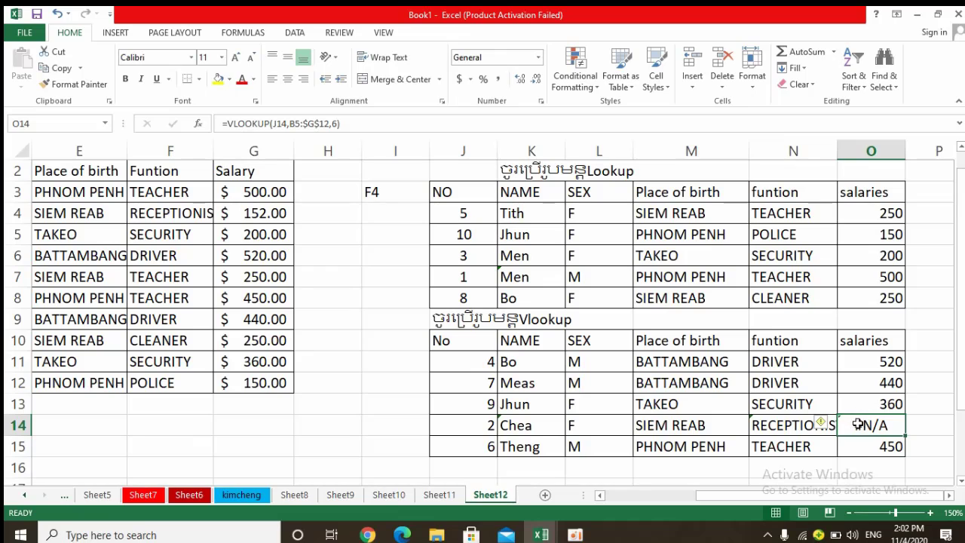
{"action": "double_click", "coordinate": [861, 424]}
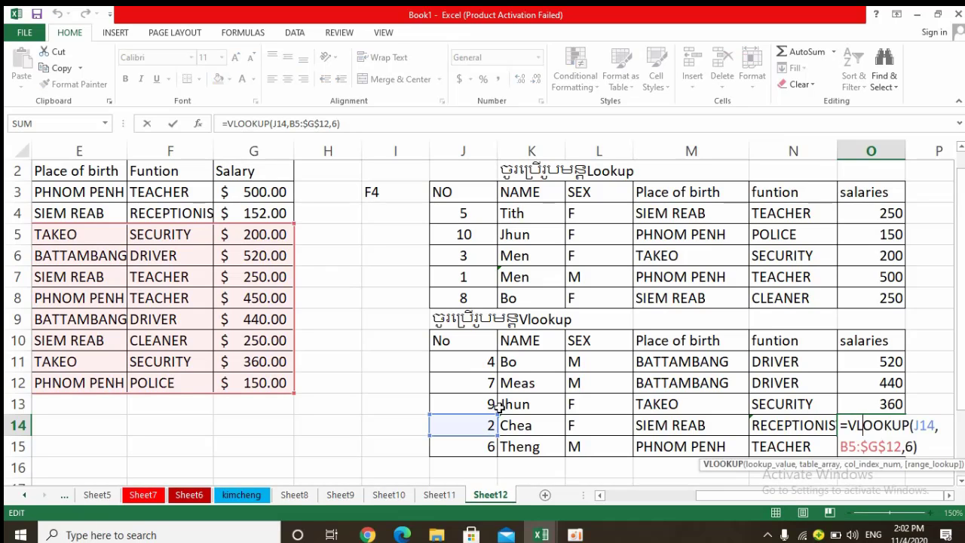
{"action": "left_click_drag", "start_coordinate": [293, 202], "coordinate": [288, 170]}
{"action": "key", "text": "Return"}
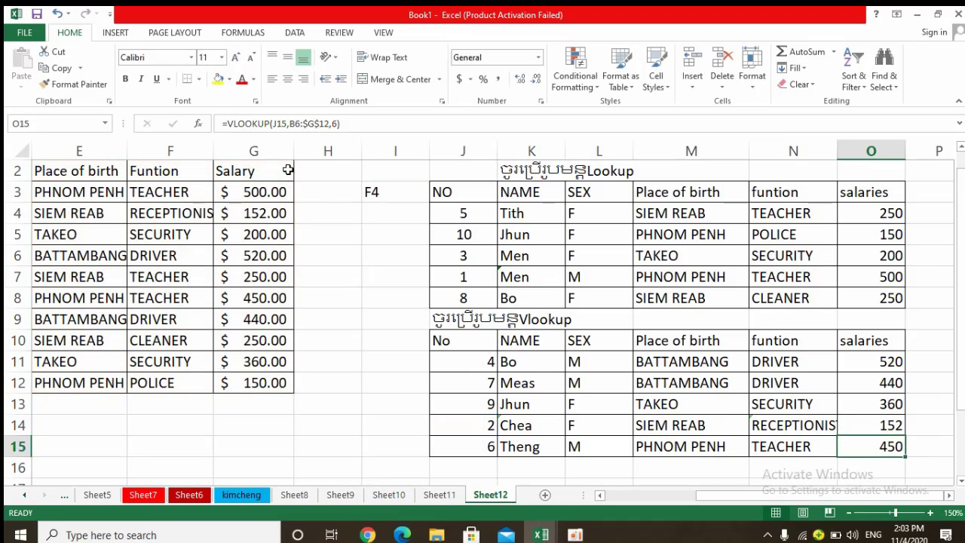
Apply the dollar Accounting number format to the Vlookup table's salaries in O11:O15.
{"action": "mouse_move", "coordinate": [743, 493]}
{"action": "left_mouse_down"}
{"action": "mouse_move", "coordinate": [651, 493]}
{"action": "mouse_move", "coordinate": [766, 500]}
{"action": "mouse_move", "coordinate": [666, 498]}
{"action": "mouse_move", "coordinate": [754, 497]}
{"action": "left_mouse_up"}
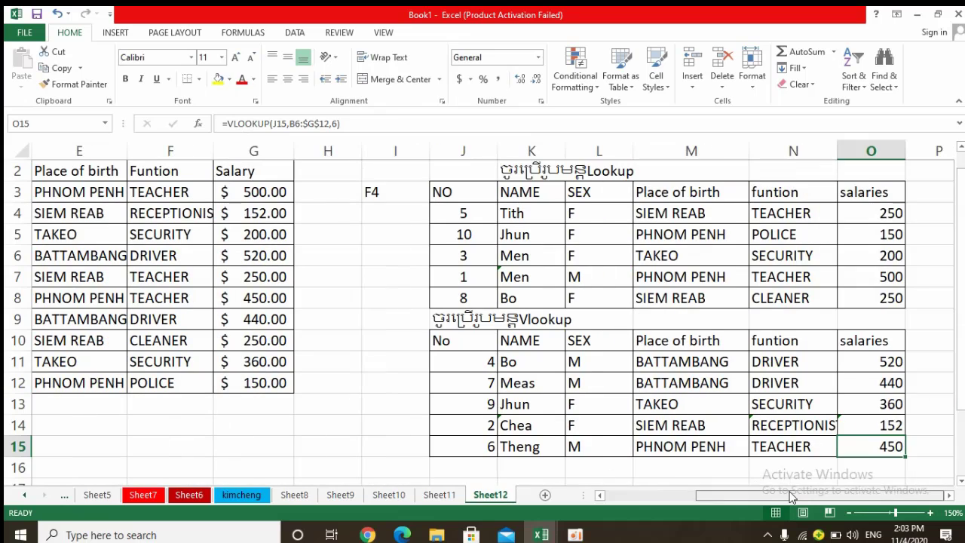
{"action": "left_click", "coordinate": [866, 361]}
{"action": "left_click_drag", "start_coordinate": [867, 361], "coordinate": [892, 441]}
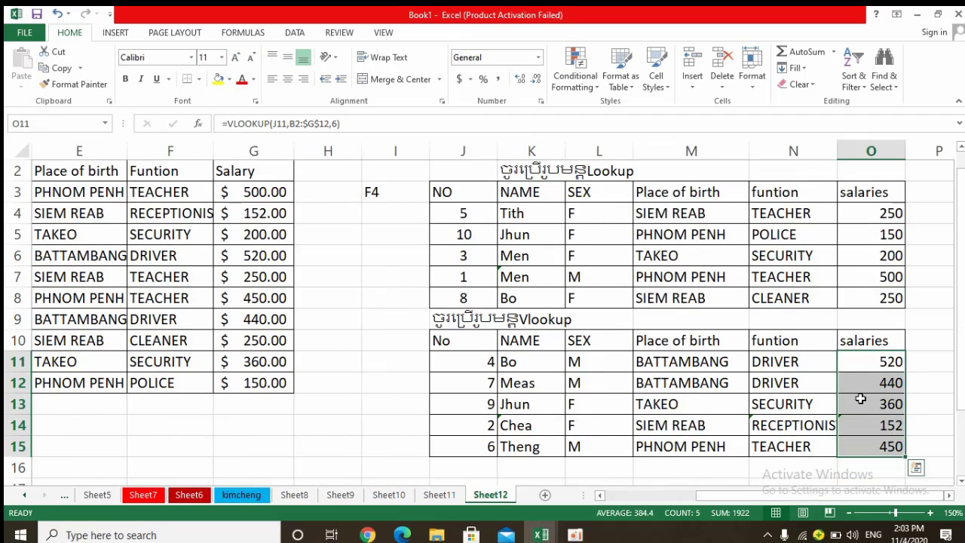
{"action": "left_click", "coordinate": [459, 79]}
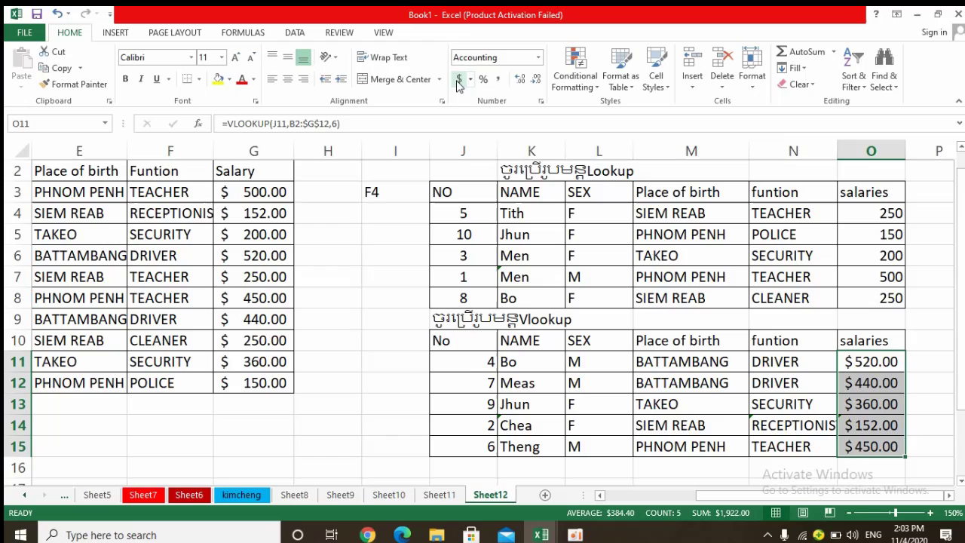
{"action": "left_click", "coordinate": [794, 420]}
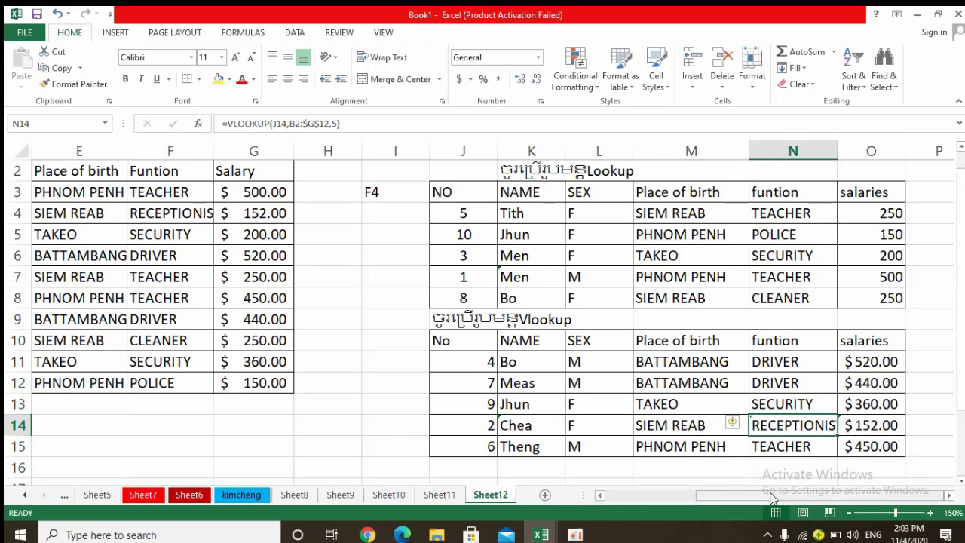
Zoom the sheet out to 110% to review the source, Lookup and Vlookup tables together.
{"action": "left_click_drag", "start_coordinate": [761, 496], "coordinate": [662, 505]}
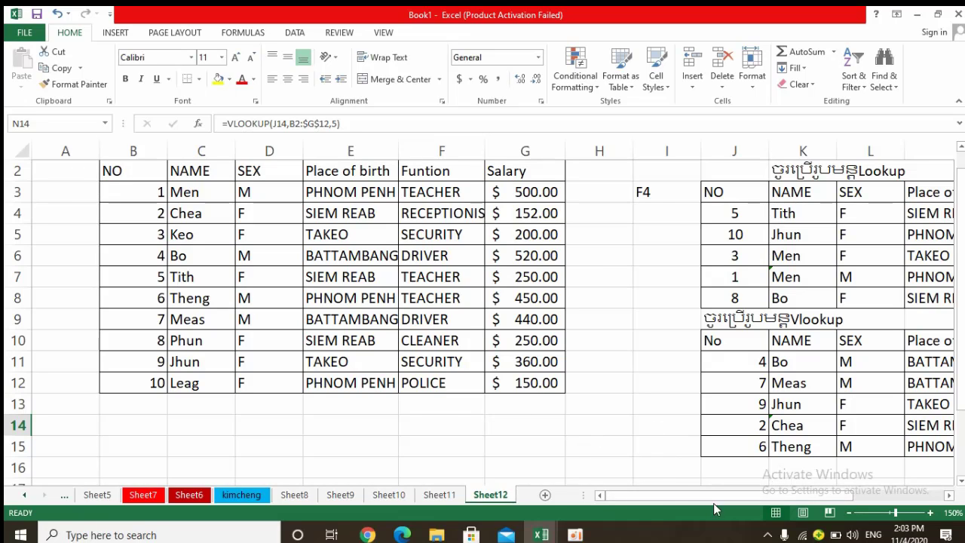
{"action": "scroll", "coordinate": [902, 377], "scroll_direction": "up", "scroll_amount": 1}
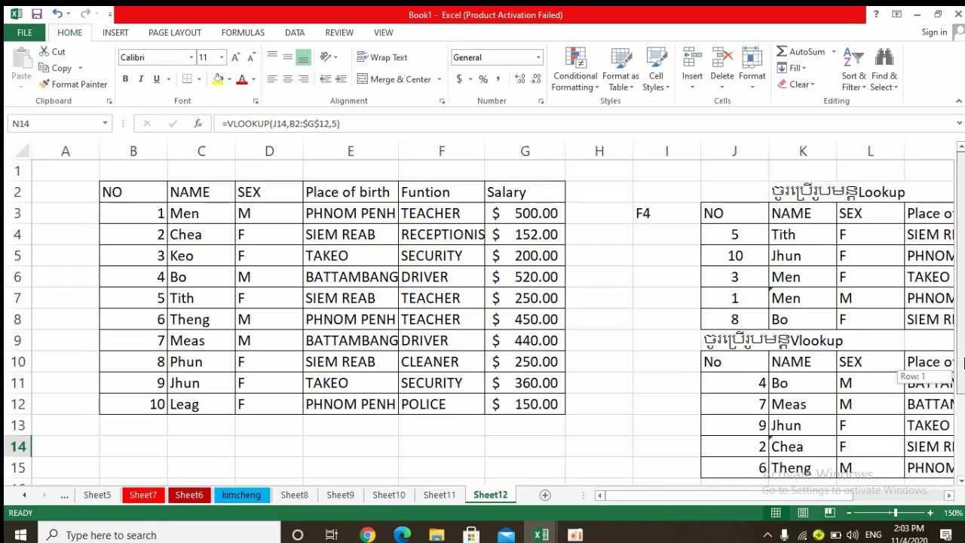
{"action": "left_click", "coordinate": [851, 513]}
{"action": "left_click", "coordinate": [850, 513]}
{"action": "left_click", "coordinate": [851, 513]}
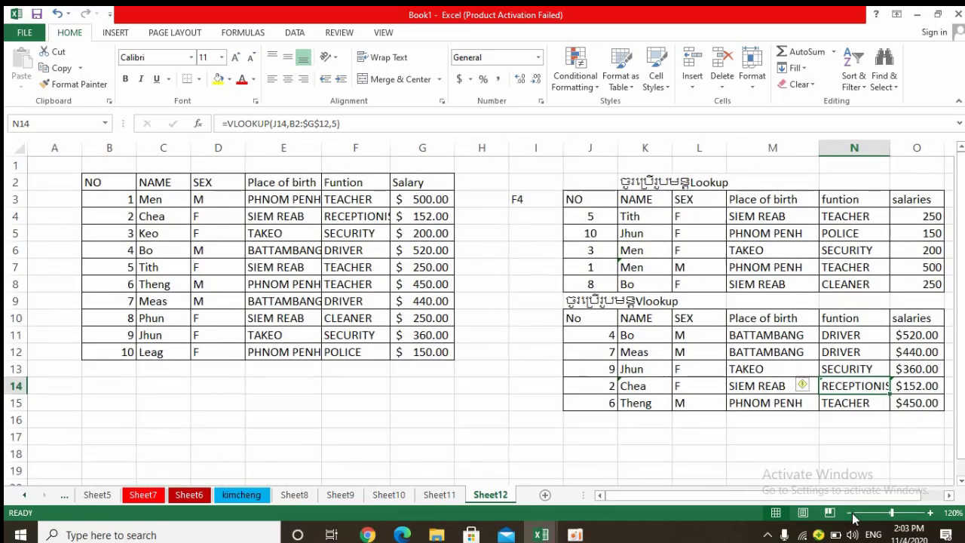
{"action": "left_click", "coordinate": [851, 513]}
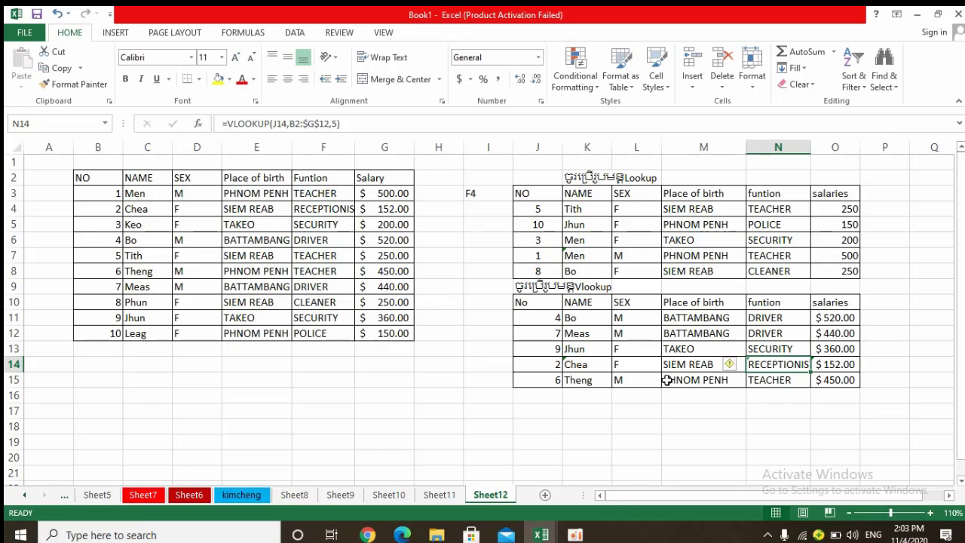